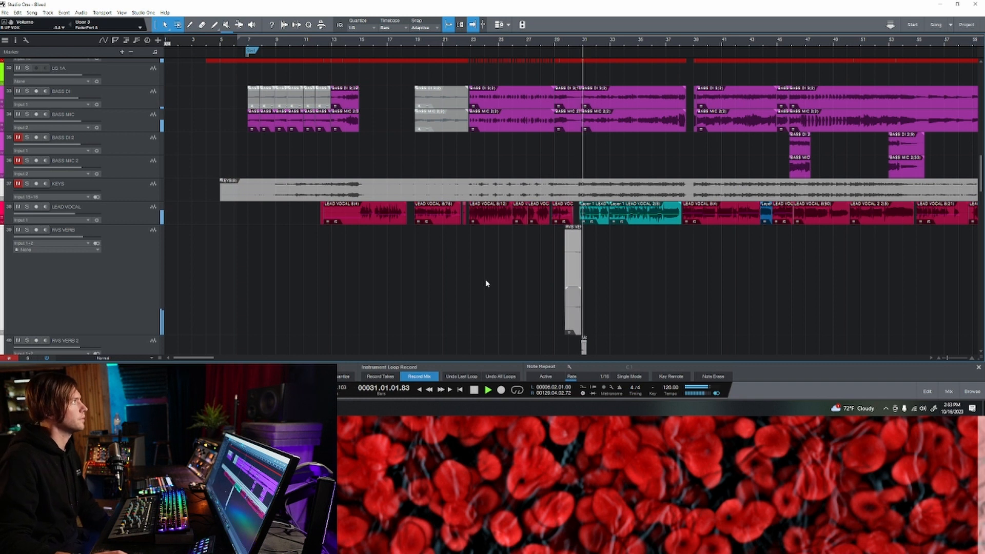
# Step: Show the mixer and inspect the Spectrum Meter and AR TG Mastering plug-ins on the Main channel
pyautogui.scroll(-3, 476, 277)
pyautogui.scroll(-2, 452, 201)
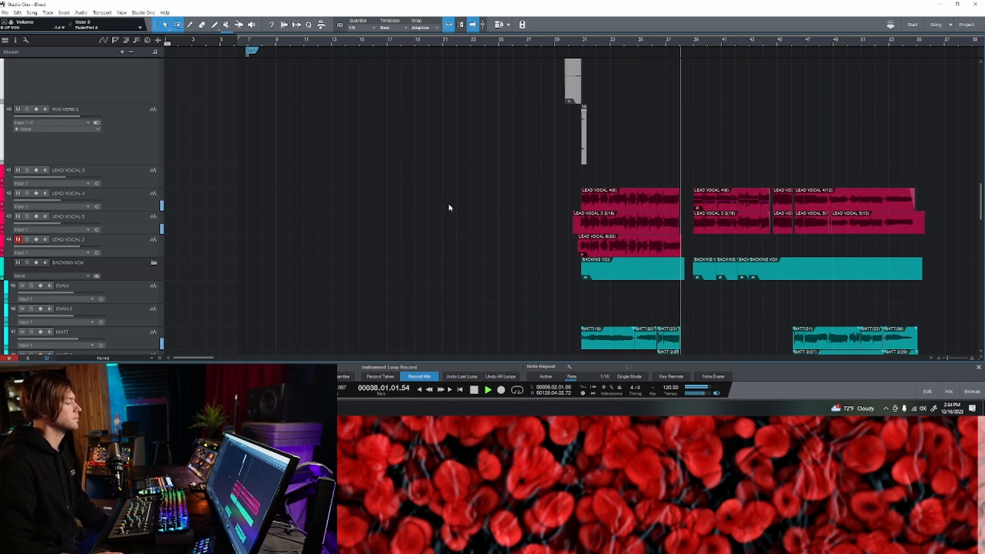
pyautogui.scroll(8, 449, 208)
pyautogui.press('F3')
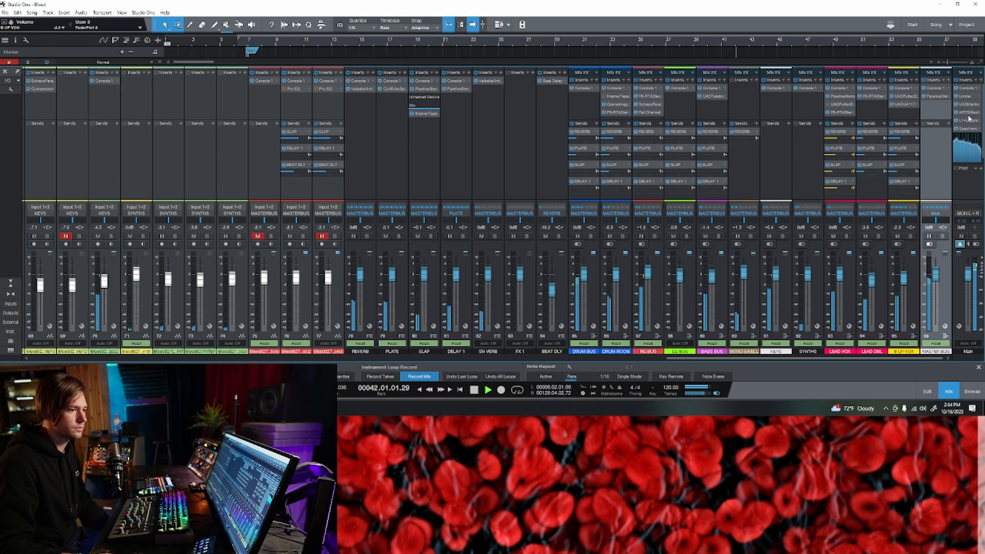
pyautogui.click(966, 129)
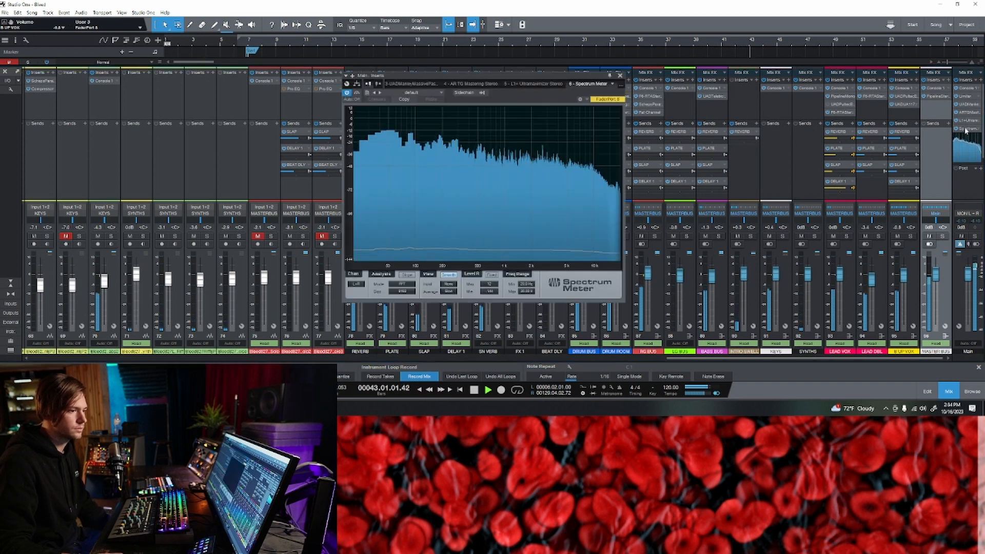
pyautogui.click(546, 84)
pyautogui.click(546, 84)
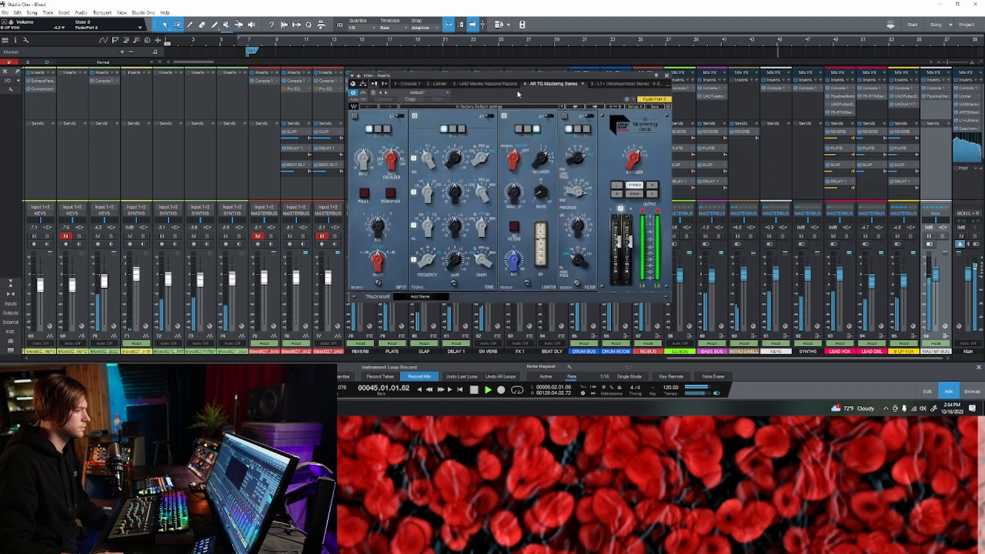
# Step: Inspect the UAD Manley Massive Passive and Console 1 inserts on the Main channel and return to the arrangement
pyautogui.click(496, 84)
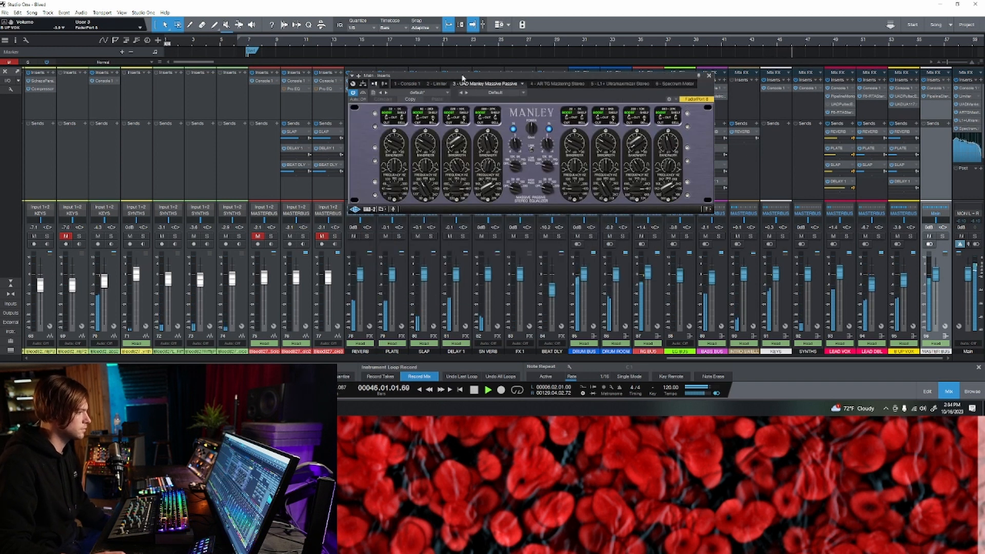
pyautogui.moveTo(462, 77); pyautogui.dragTo(459, 76)
pyautogui.click(421, 84)
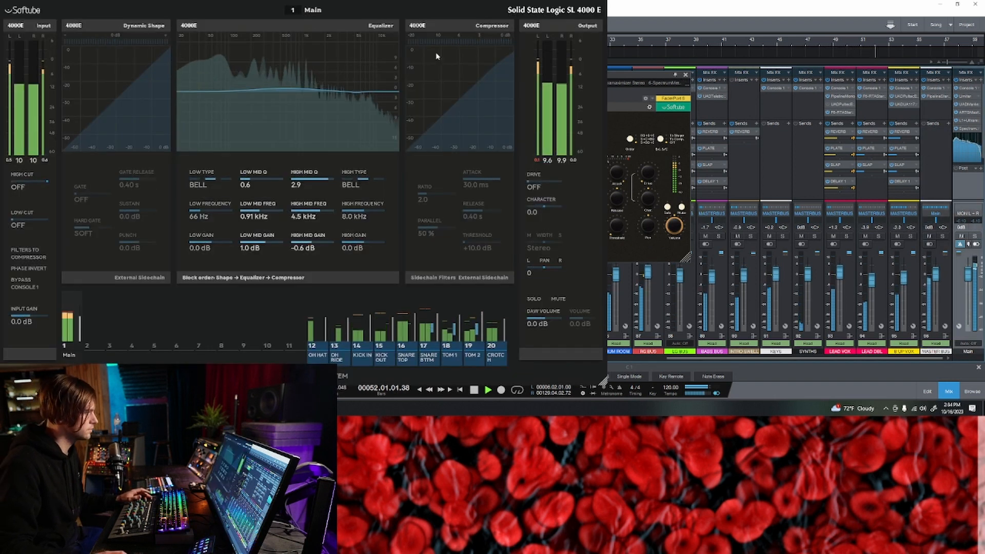
pyautogui.moveTo(417, 7); pyautogui.dragTo(586, 22)
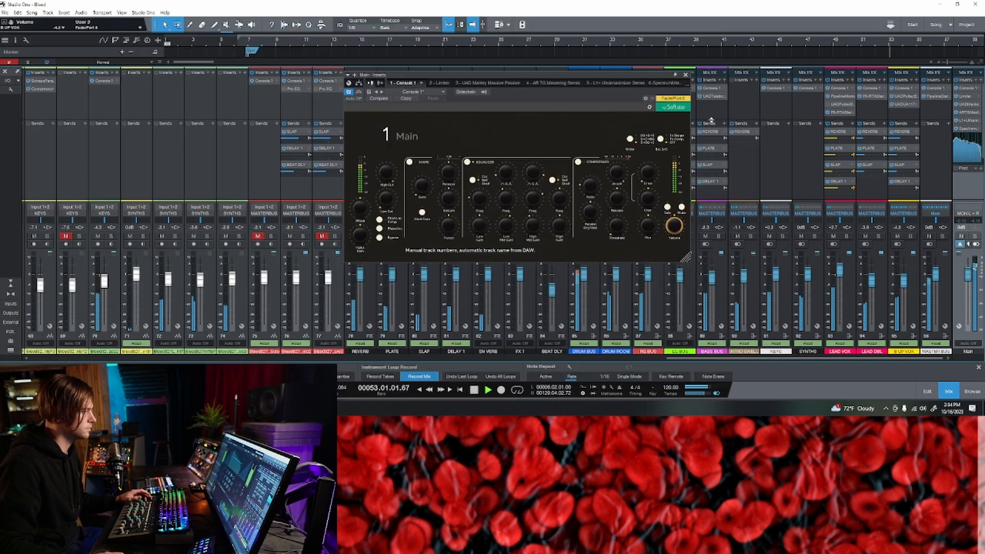
pyautogui.click(685, 76)
pyautogui.press('F3')
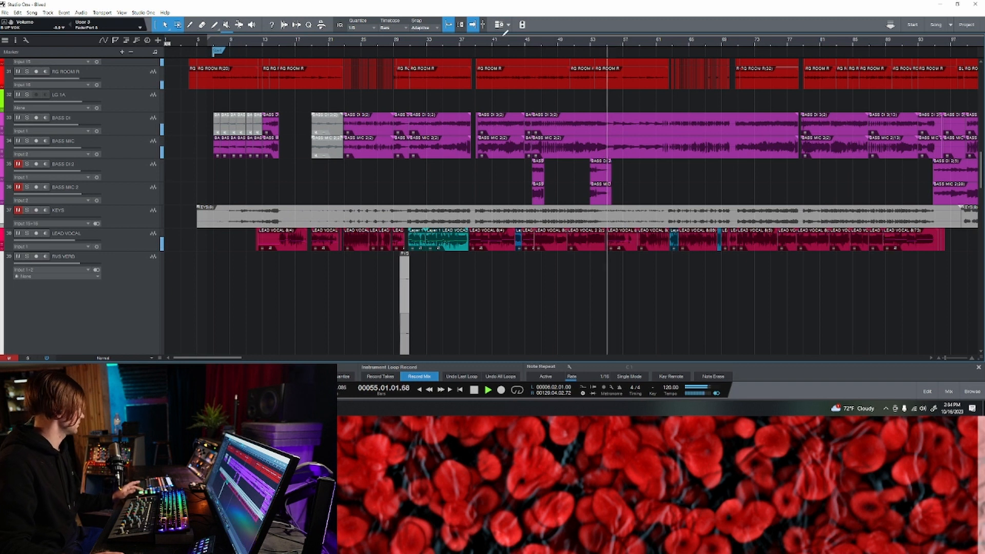
# Step: Solo the RG BUS channel in the mixer and play the song from bar 7
pyautogui.press('space')
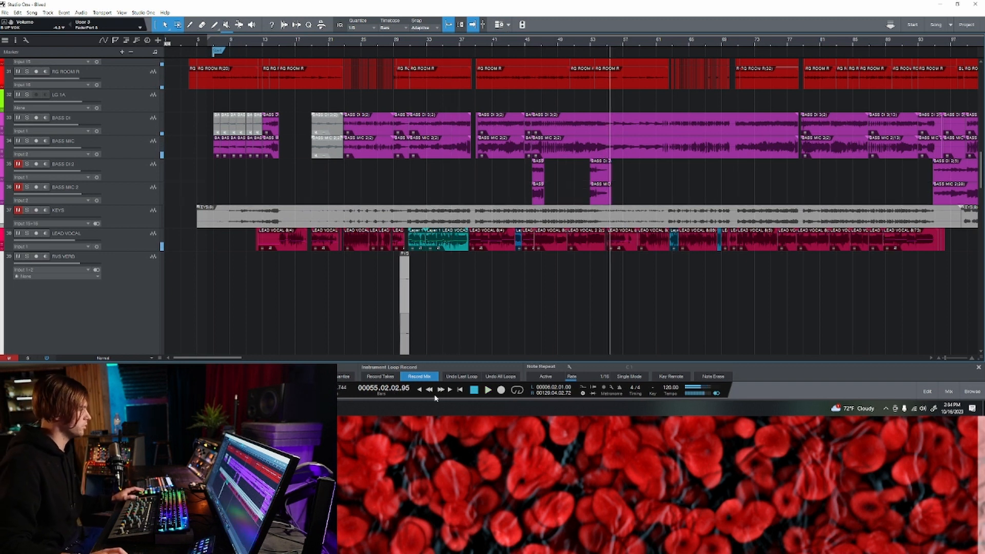
pyautogui.click(214, 43)
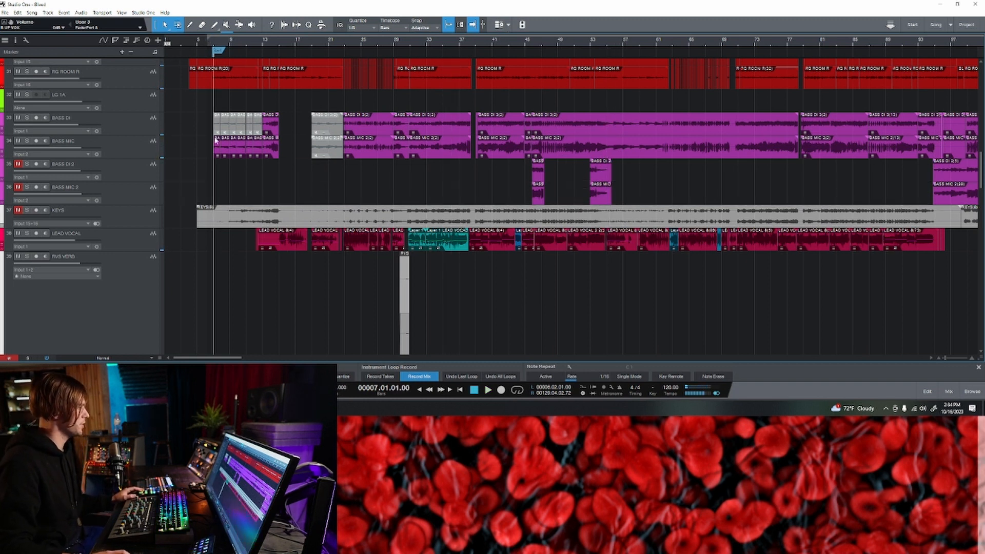
pyautogui.scroll(4, 217, 125)
pyautogui.press('F3')
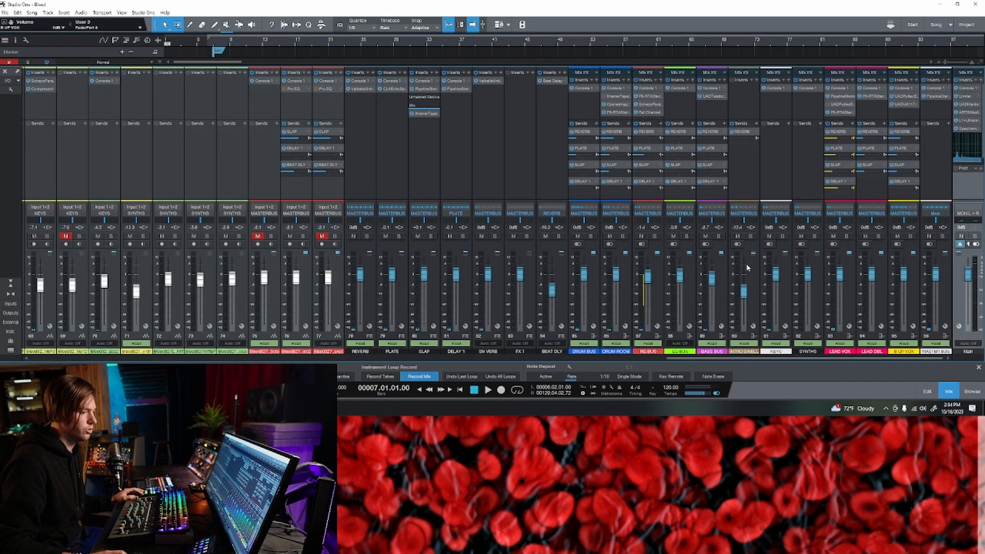
pyautogui.click(656, 236)
pyautogui.press('space')
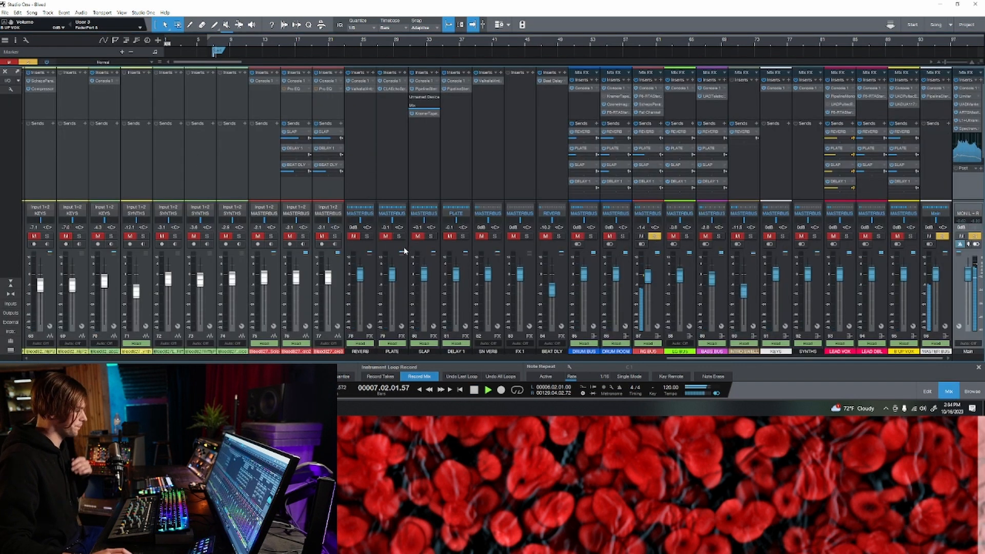
# Step: Solo the effects channels from REVERB through BEAT DLY alongside the soloed guitar bus
pyautogui.click(367, 236)
pyautogui.click(399, 236)
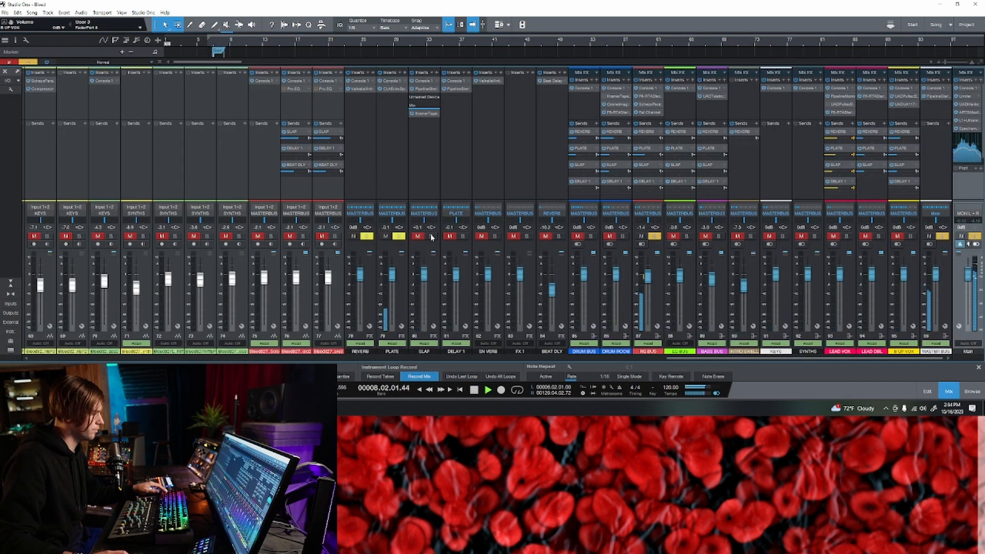
pyautogui.click(496, 236)
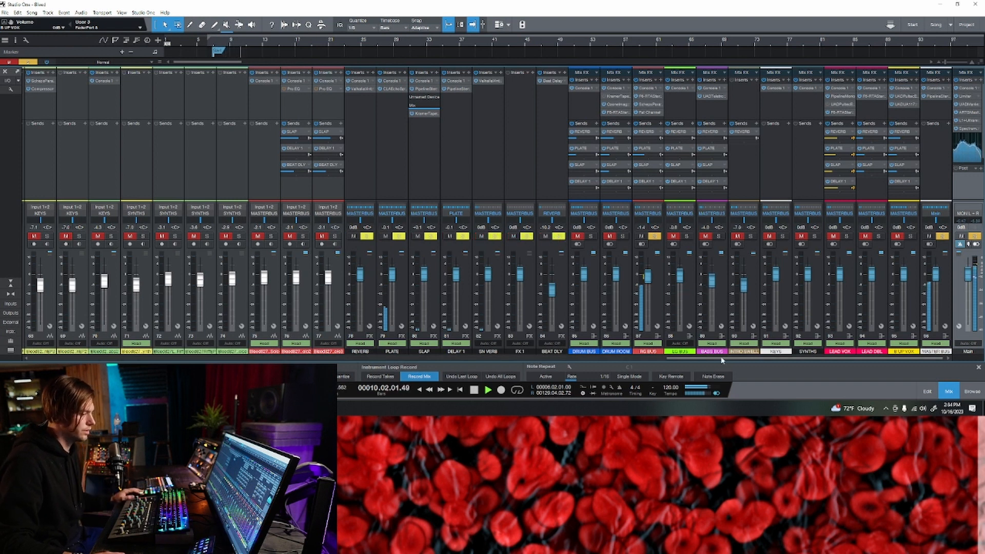
# Step: Review the individual guitar channels in the mixer, selecting RG 47, RG PICK and RG ROOM R in turn
pyautogui.hscroll(-10, 309, 219)
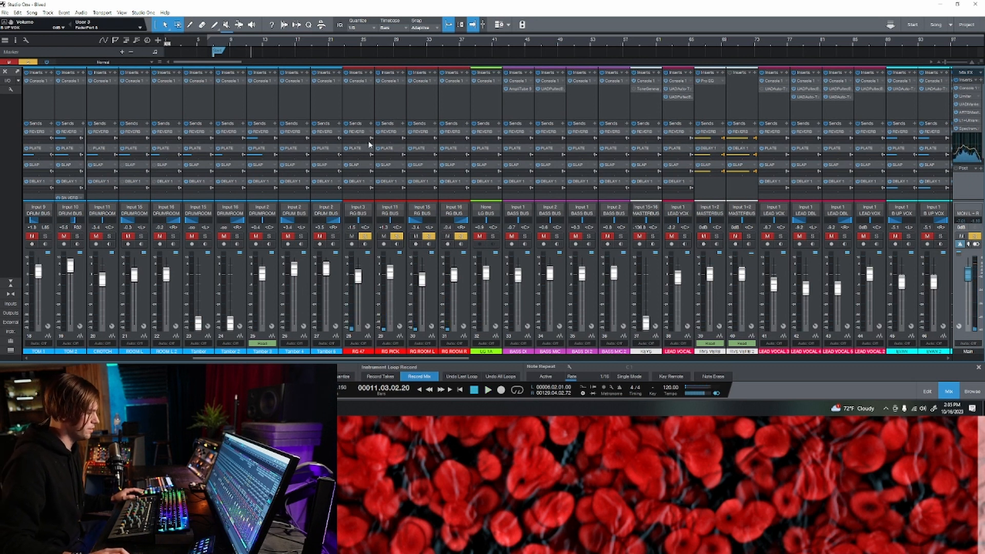
pyautogui.click(361, 99)
pyautogui.click(387, 106)
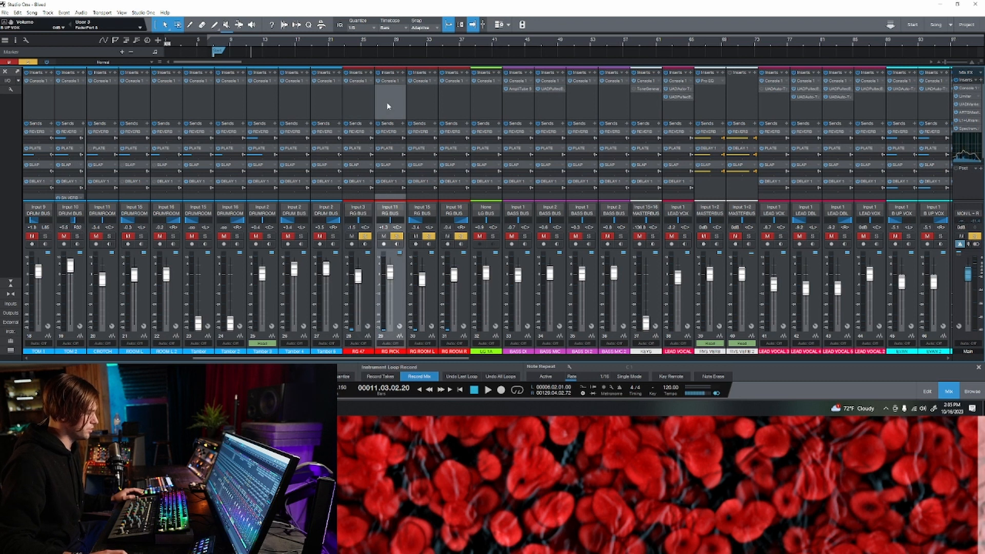
pyautogui.click(367, 102)
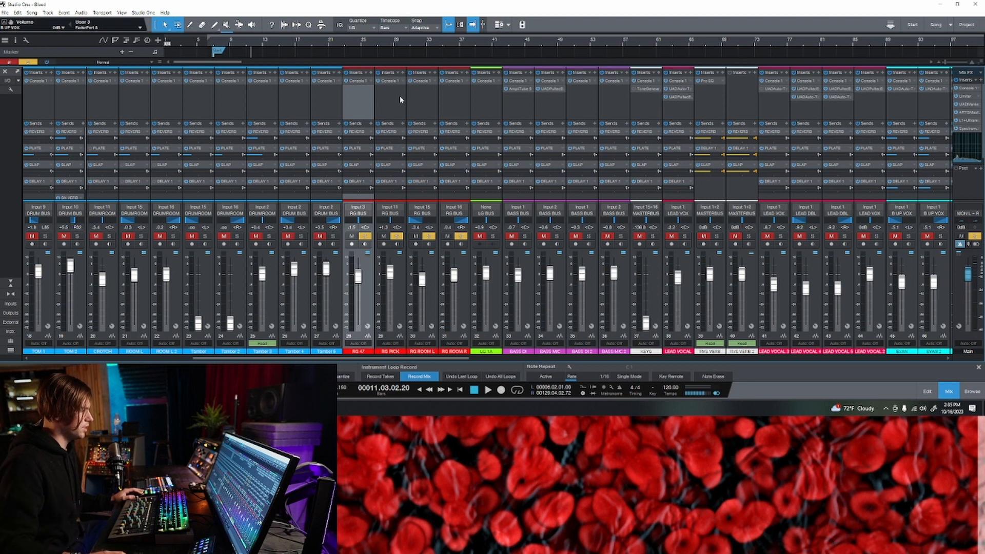
pyautogui.click(460, 100)
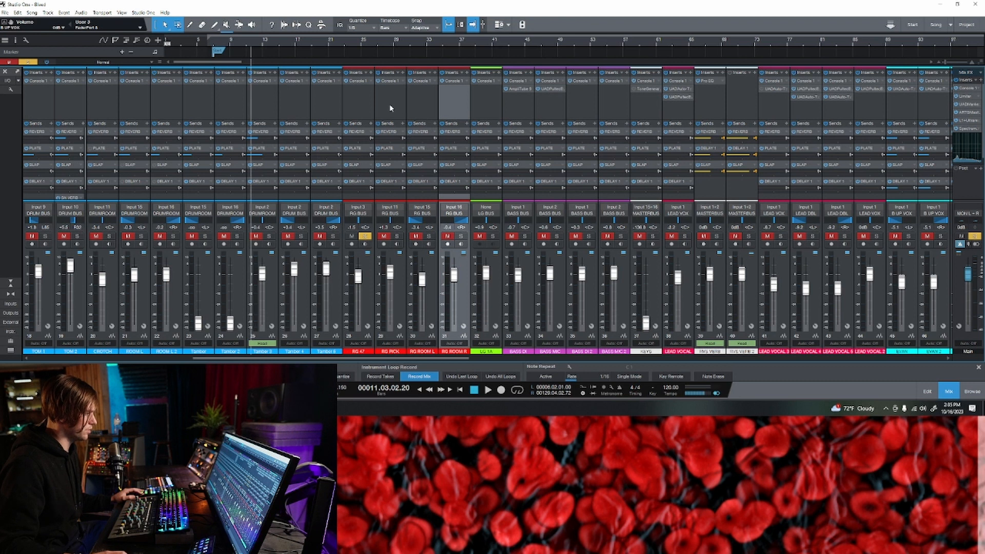
# Step: Audition the soloed guitar microphones from bar 8, including RG ROOM L and RG ROOM R, and park the playhead at bar 9
pyautogui.press('F3')
pyautogui.click(216, 52)
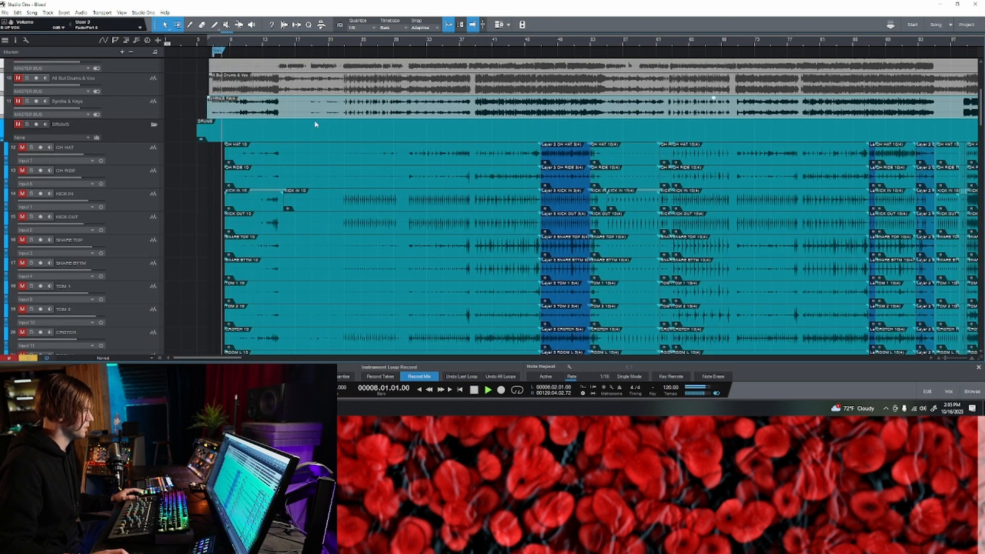
pyautogui.press('F3')
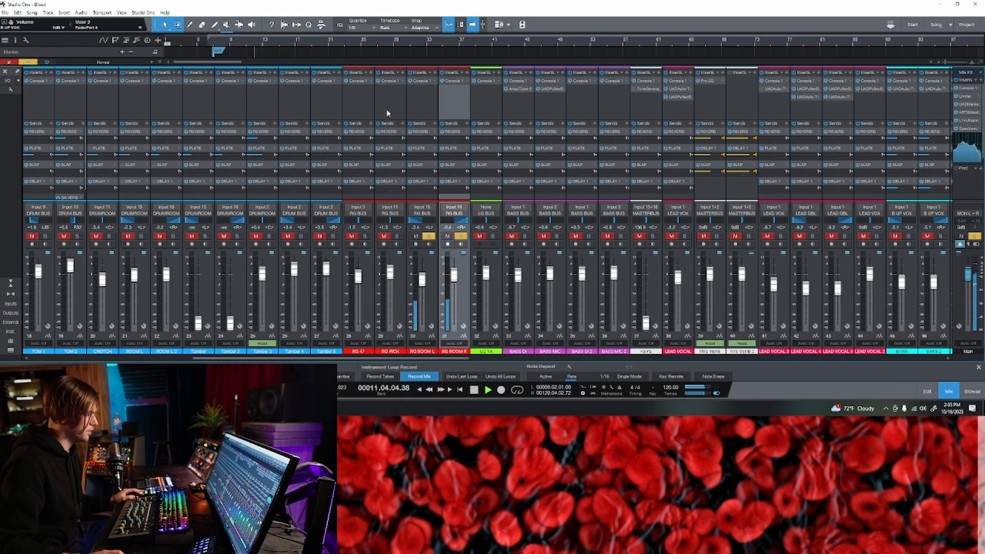
pyautogui.press('F3')
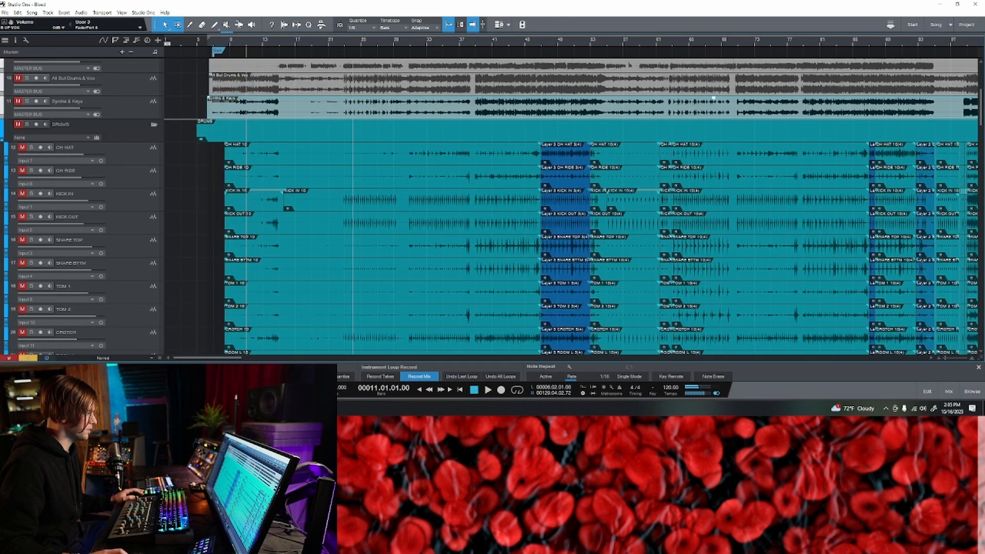
pyautogui.press('space')
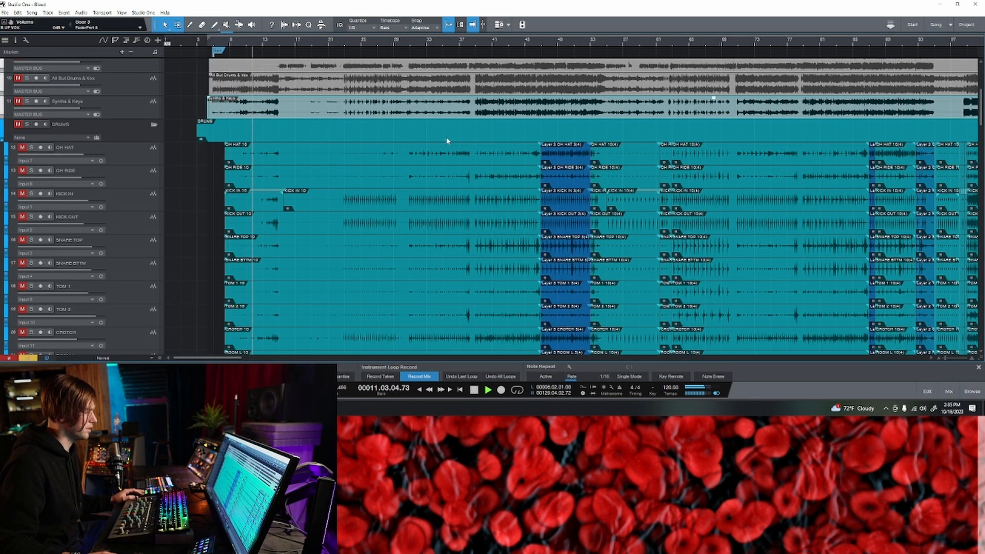
pyautogui.press('space')
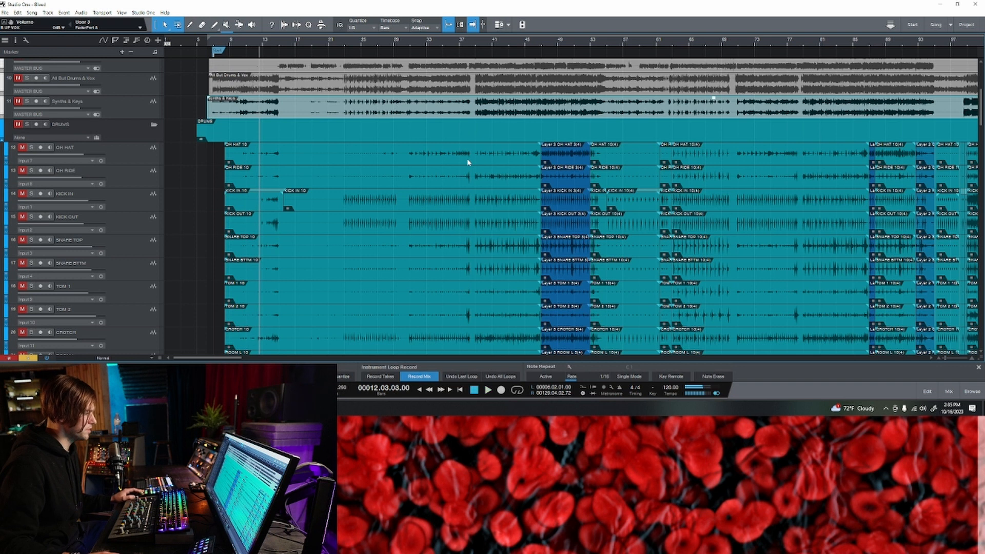
pyautogui.click(232, 43)
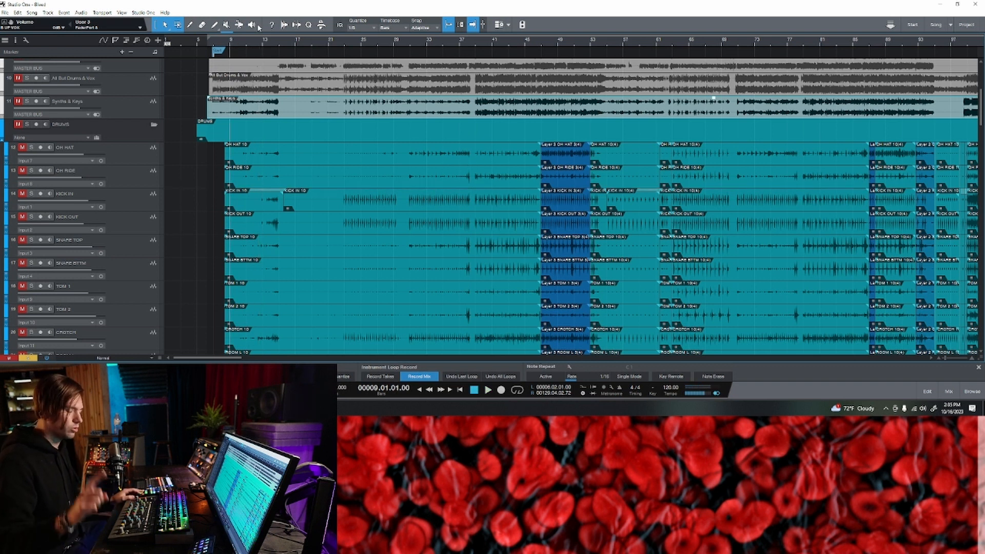
# Step: Place the playhead at 6.04.03, just ahead of the first guitar notes at bar 7
pyautogui.scroll(-12, 466, 147)
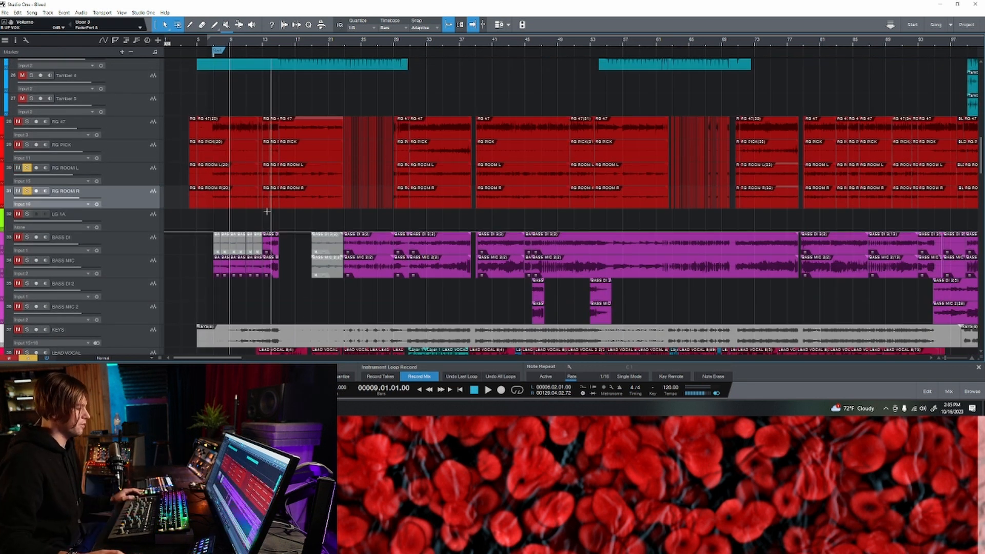
pyautogui.moveTo(221, 358)
pyautogui.mouseDown()
pyautogui.moveTo(307, 351)
pyautogui.moveTo(214, 351)
pyautogui.mouseUp()
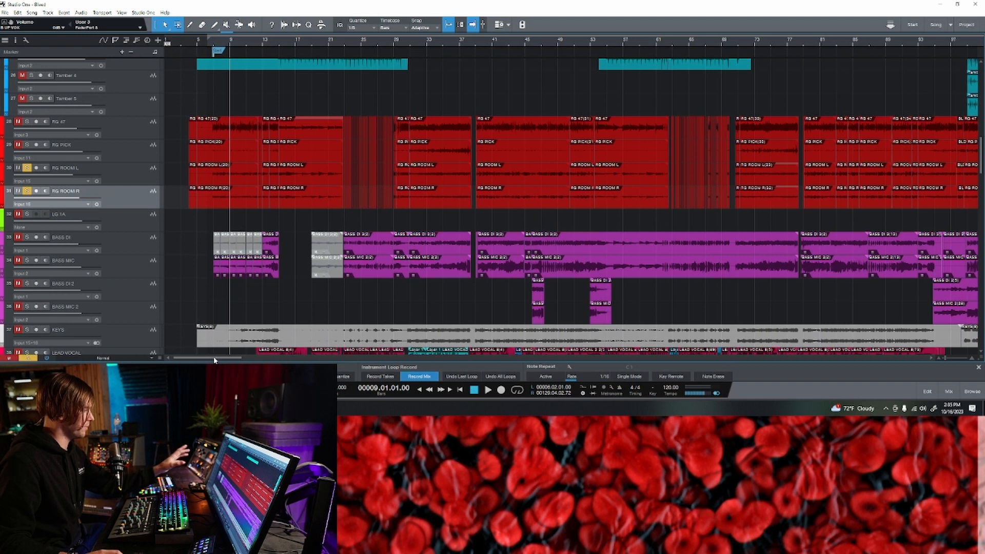
pyautogui.moveTo(219, 358)
pyautogui.mouseDown()
pyautogui.moveTo(255, 358)
pyautogui.moveTo(206, 351)
pyautogui.mouseUp()
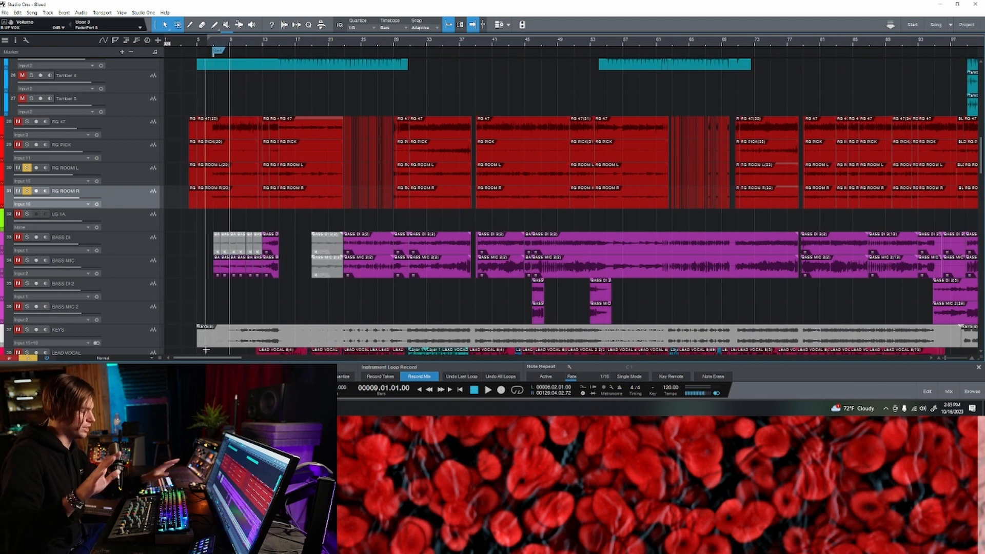
pyautogui.scroll(5, 206, 42)
pyautogui.click(247, 43)
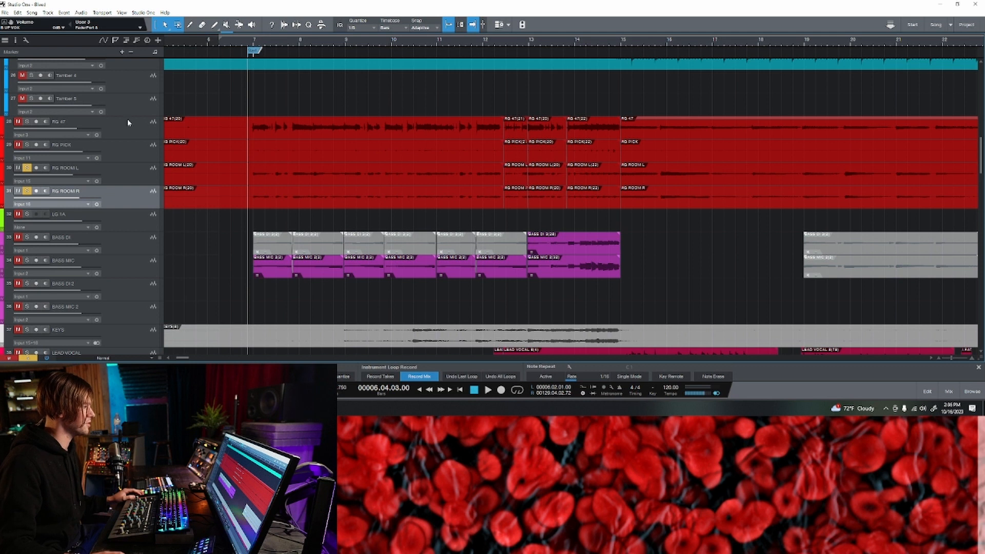
# Step: Solo RG 47 and RG PICK together with the two room tracks and play them from just before bar 7
pyautogui.click(28, 145)
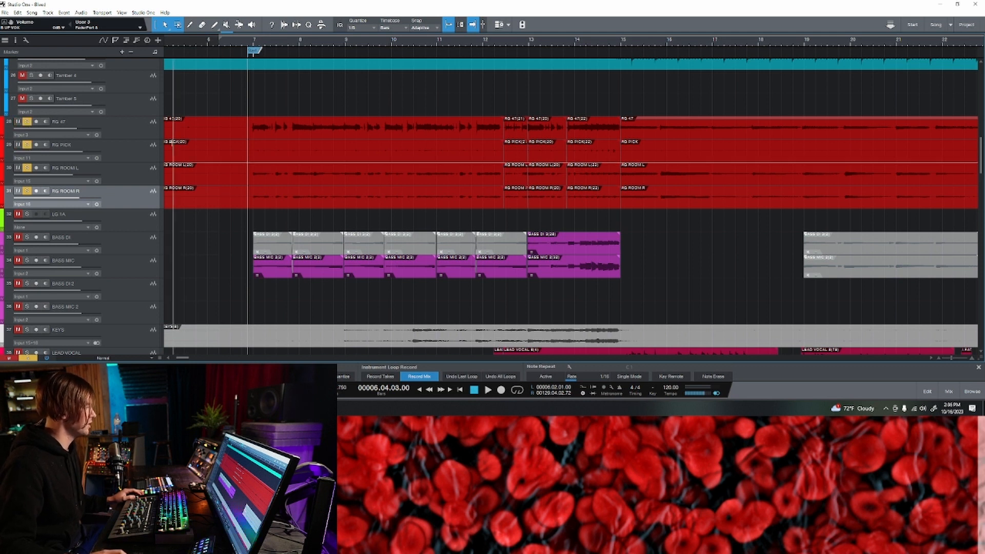
pyautogui.scroll(3, 253, 45)
pyautogui.click(253, 44)
pyautogui.click(245, 47)
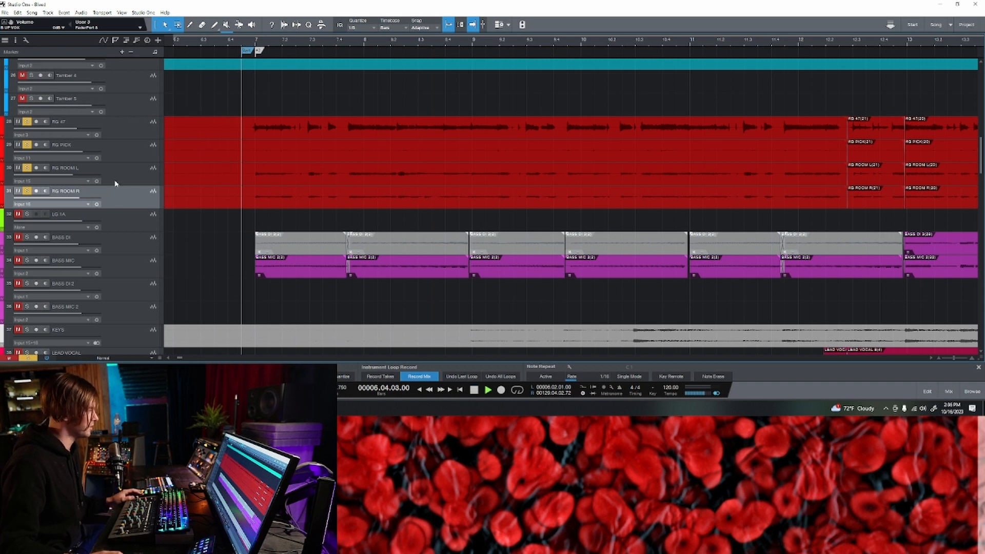
# Step: Audition the RG PICK track soloed from bar 9, and stop playback
pyautogui.press('F3')
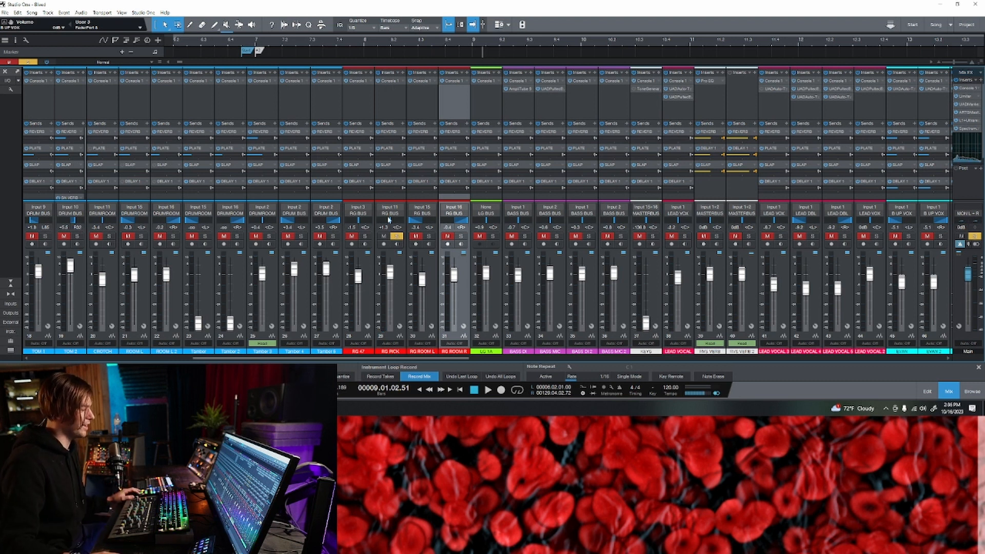
pyautogui.press('F3')
pyautogui.press('space')
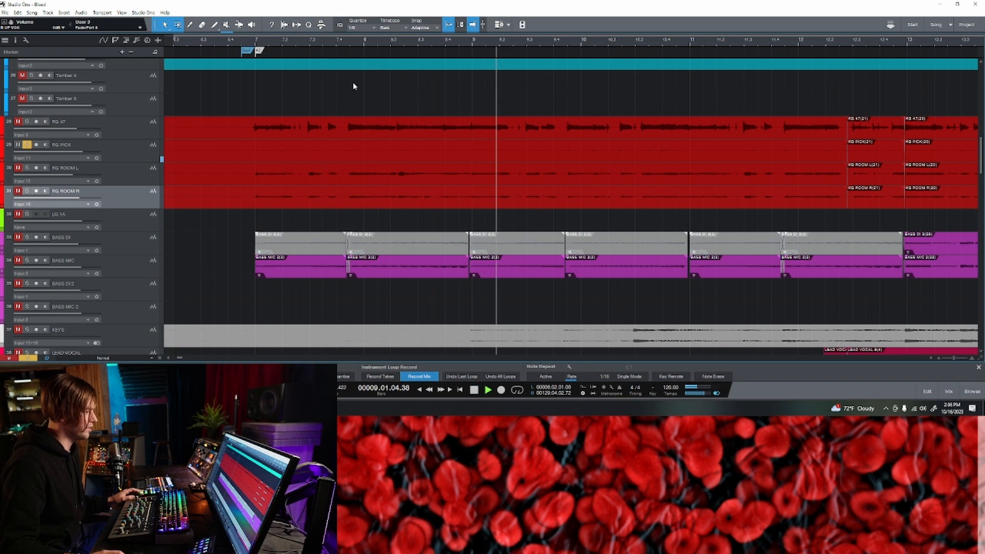
pyautogui.press('w')
pyautogui.press('w')
pyautogui.press('w')
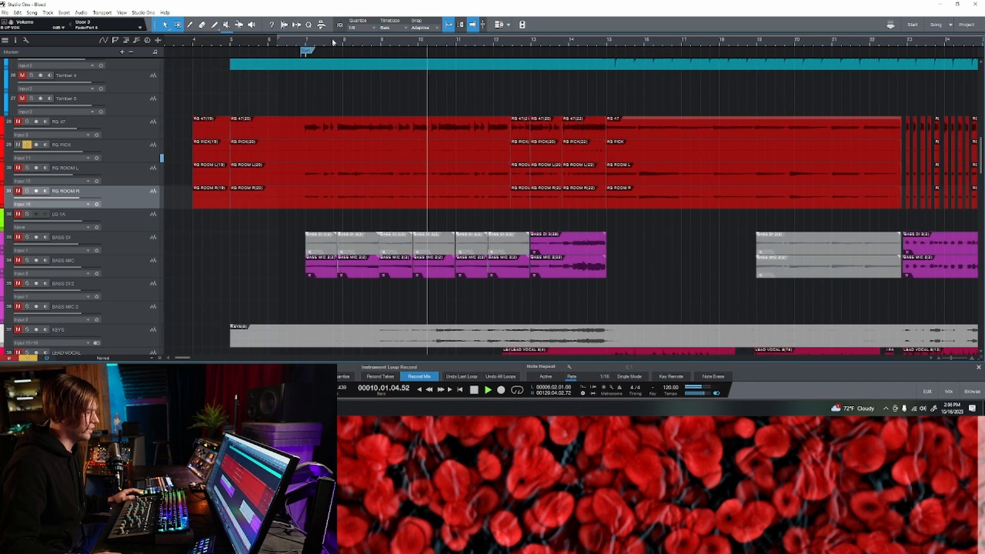
pyautogui.scroll(-4, 378, 46)
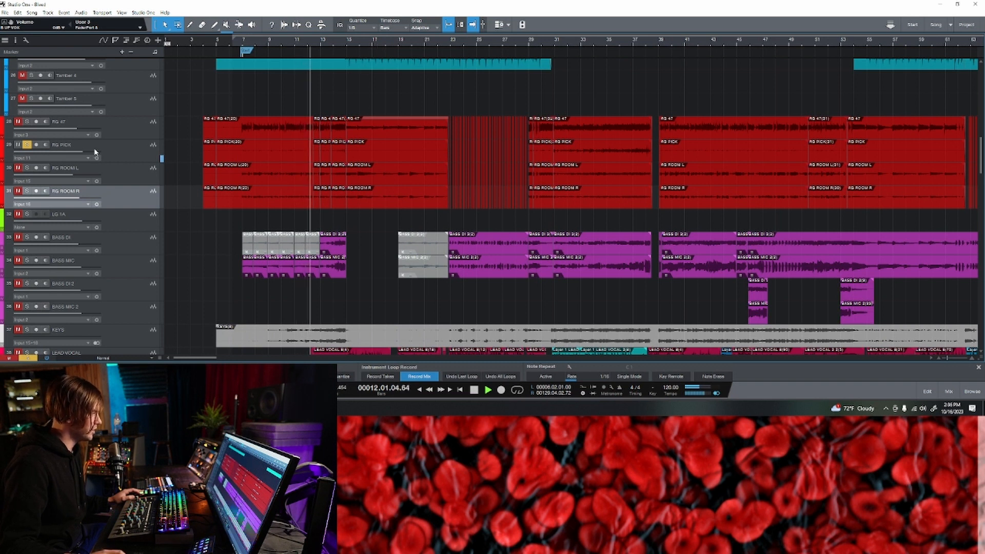
pyautogui.press('space')
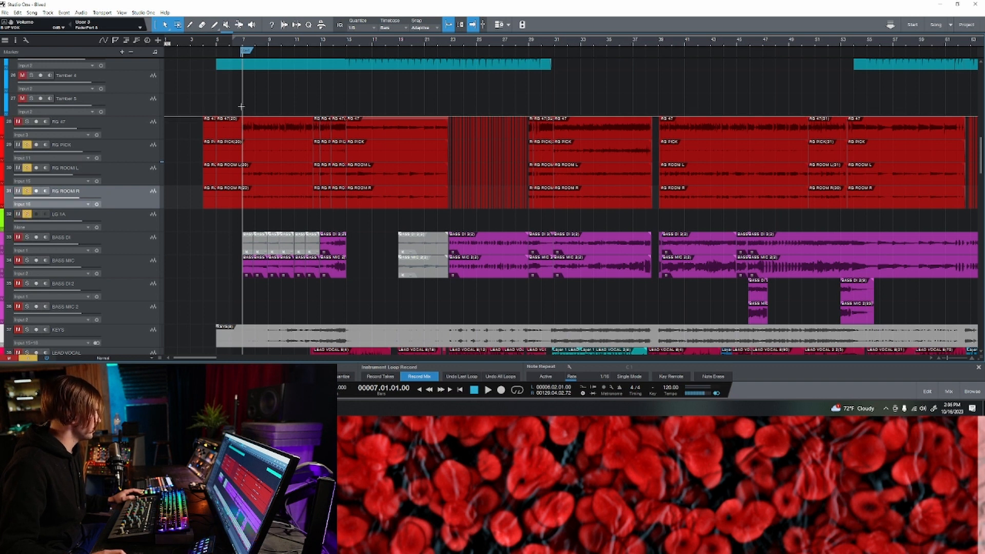
# Step: Play the soloed RG PICK, RG ROOM L and RG ROOM R tracks from 94.04.01
pyautogui.scroll(3, 265, 51)
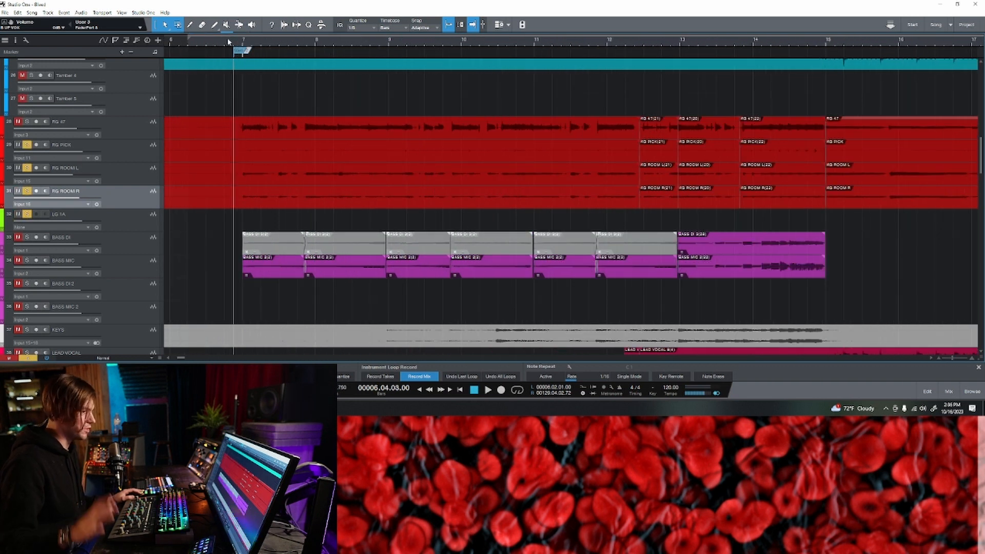
pyautogui.scroll(-5, 237, 45)
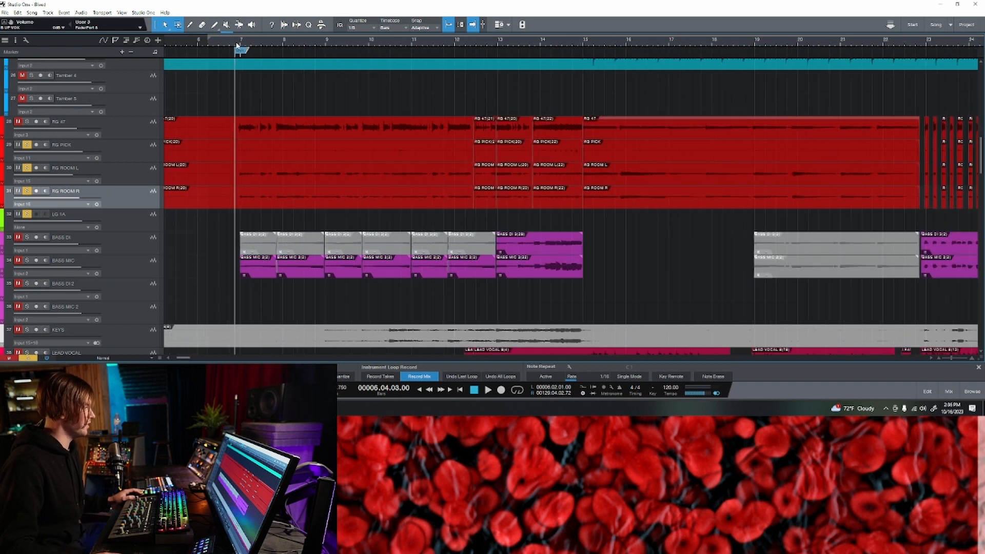
pyautogui.scroll(-3, 237, 45)
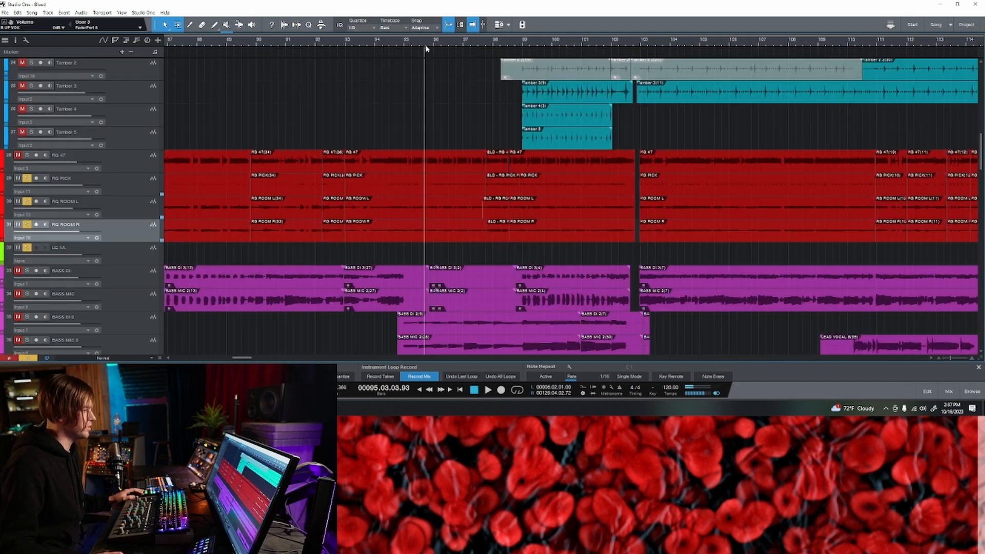
pyautogui.scroll(6, 442, 82)
pyautogui.press('space')
pyautogui.scroll(-10, 449, 75)
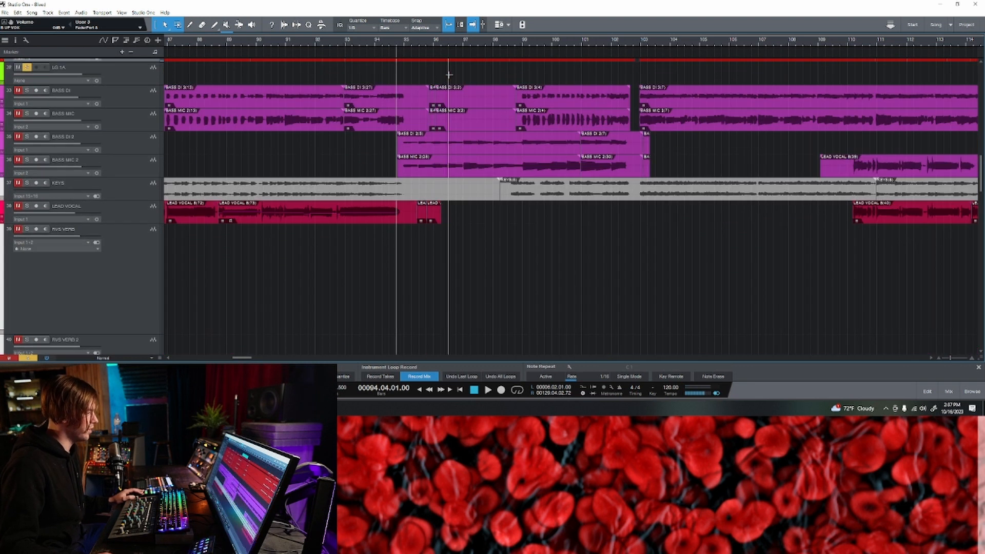
pyautogui.scroll(10, 449, 75)
pyautogui.press('space')
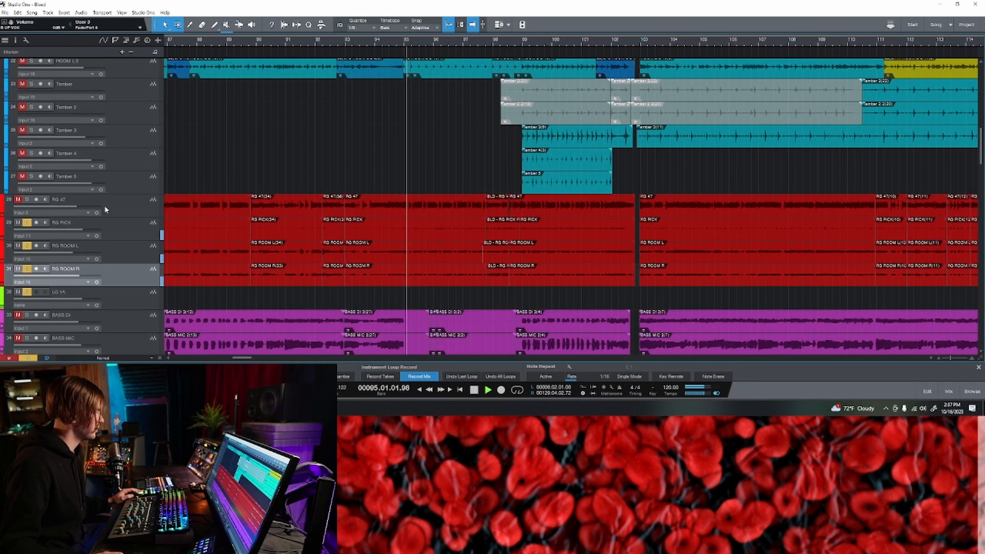
# Step: Add RG 47 to the solo and compare the section from bar 95 with RG PICK removed and restored, and stop playback
pyautogui.click(27, 199)
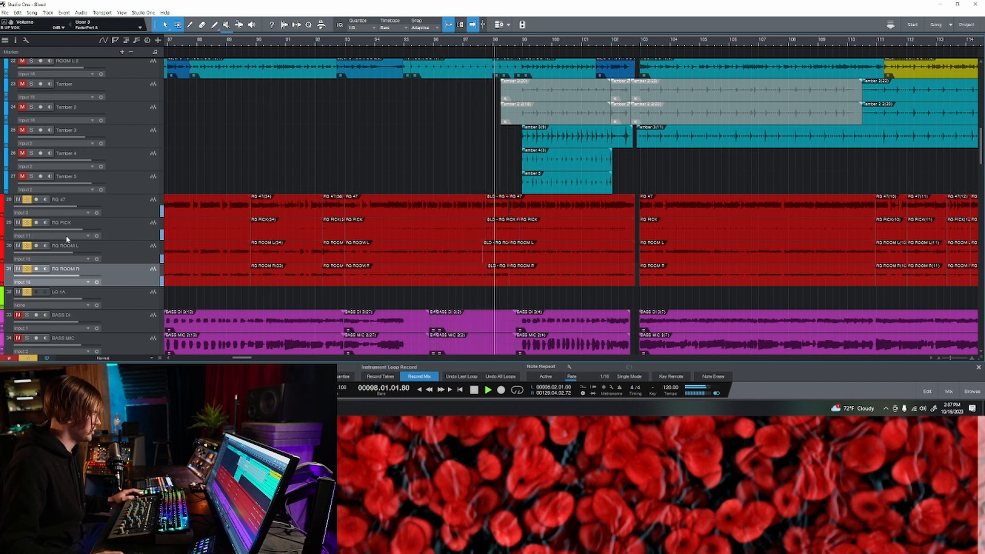
pyautogui.click(27, 223)
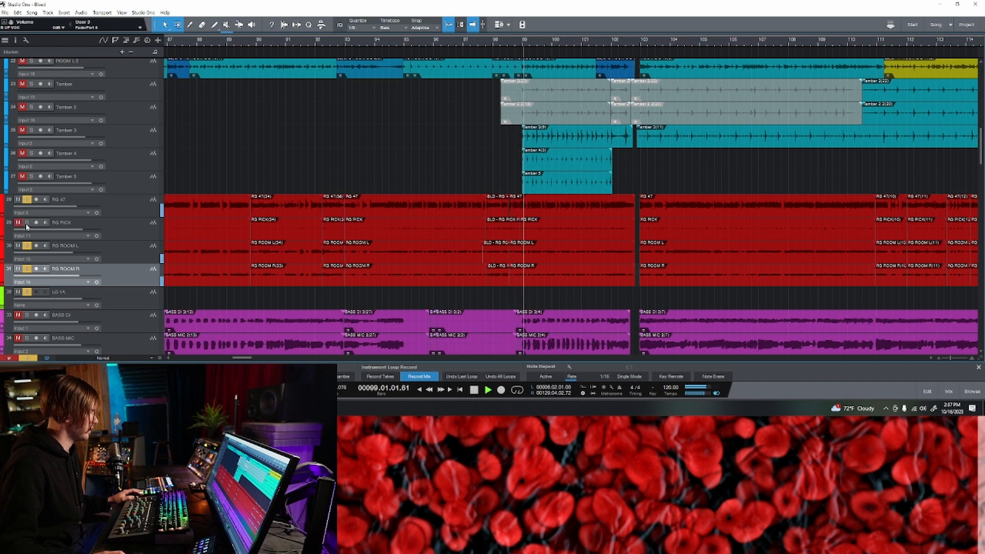
pyautogui.press('space')
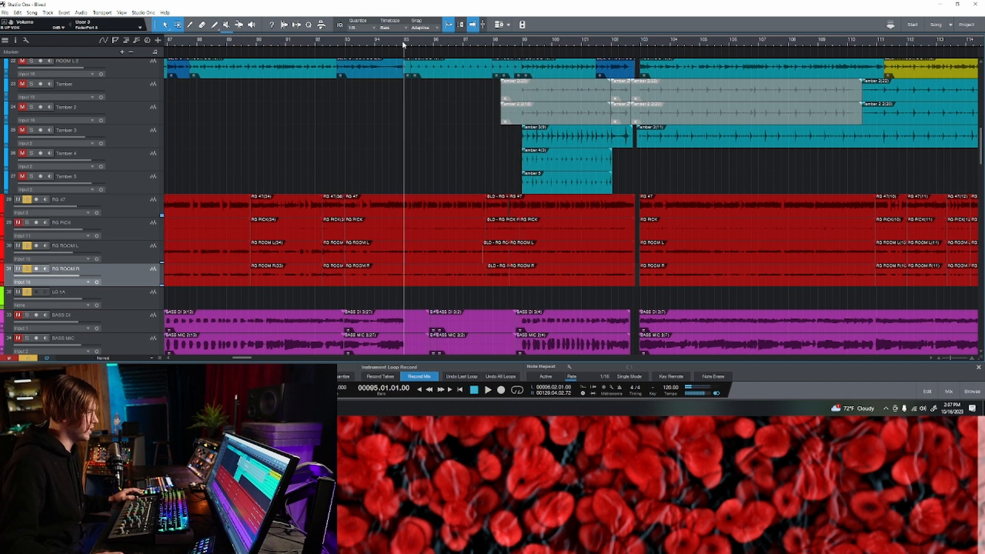
pyautogui.click(28, 223)
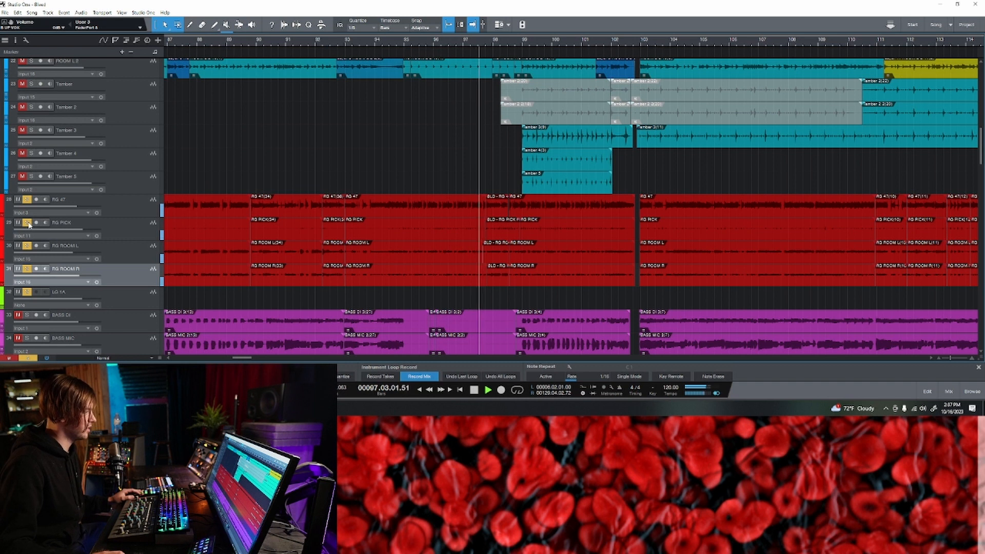
pyautogui.press('space')
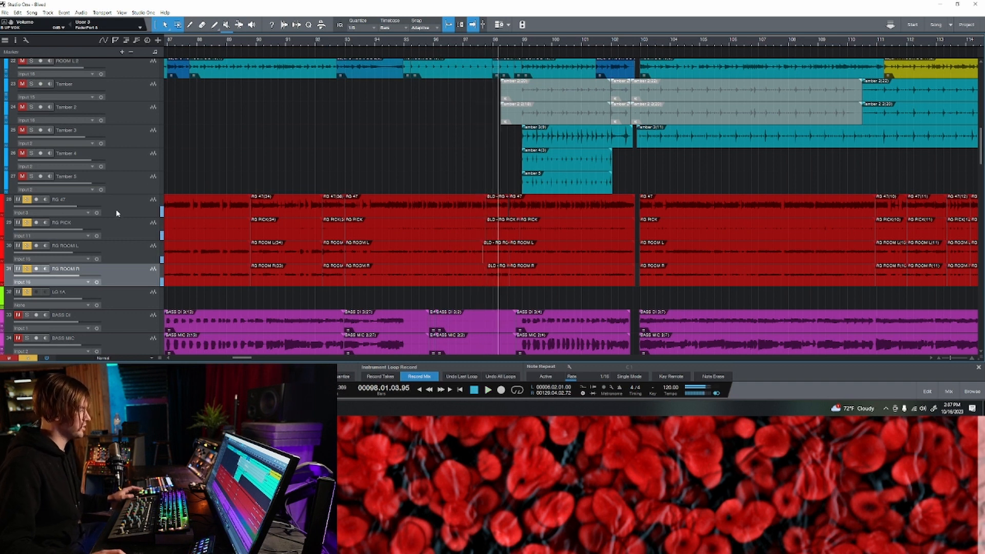
# Step: Place the playhead at bar 39 and play all four soloed RG guitar tracks
pyautogui.scroll(1, 461, 87)
pyautogui.scroll(-8, 524, 39)
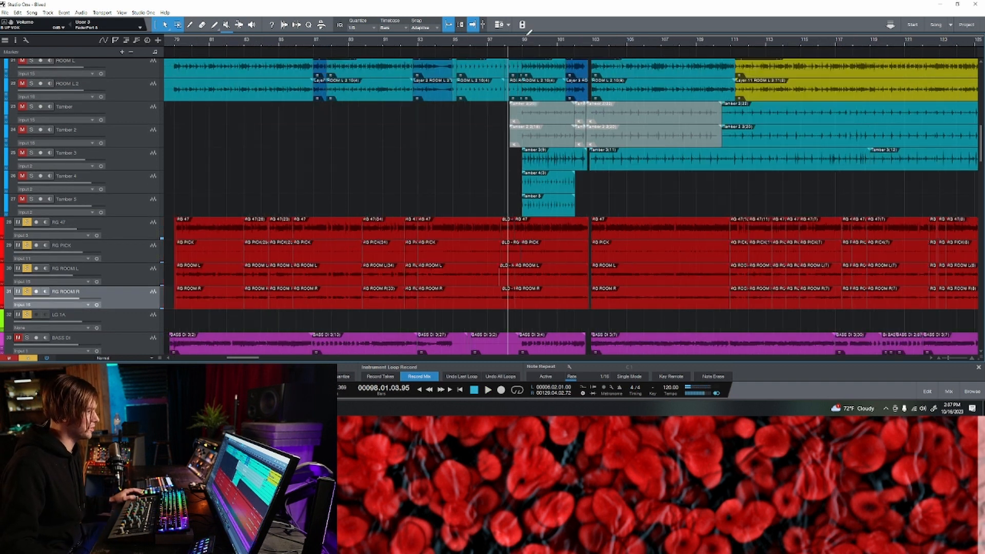
pyautogui.scroll(-3, 530, 35)
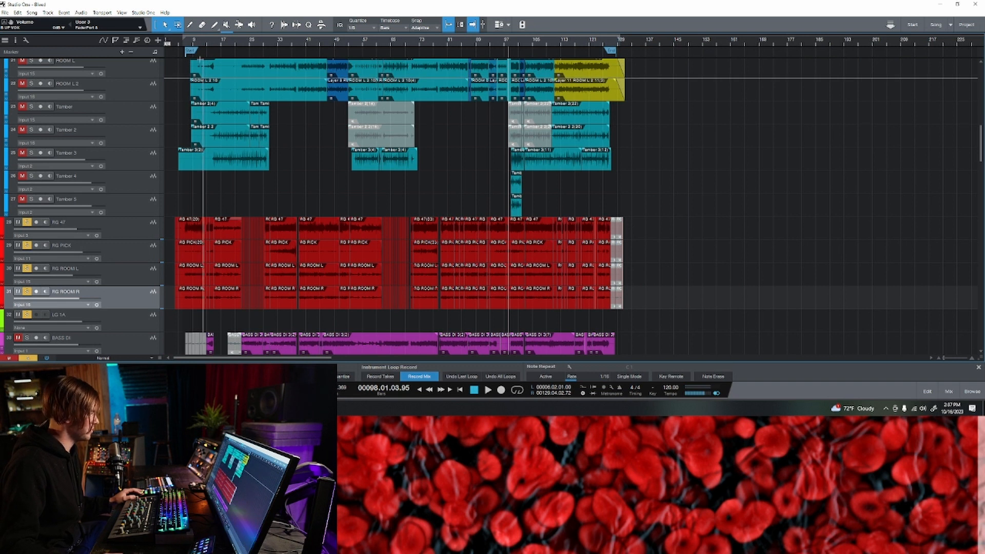
pyautogui.scroll(7, 178, 36)
pyautogui.scroll(2, 179, 35)
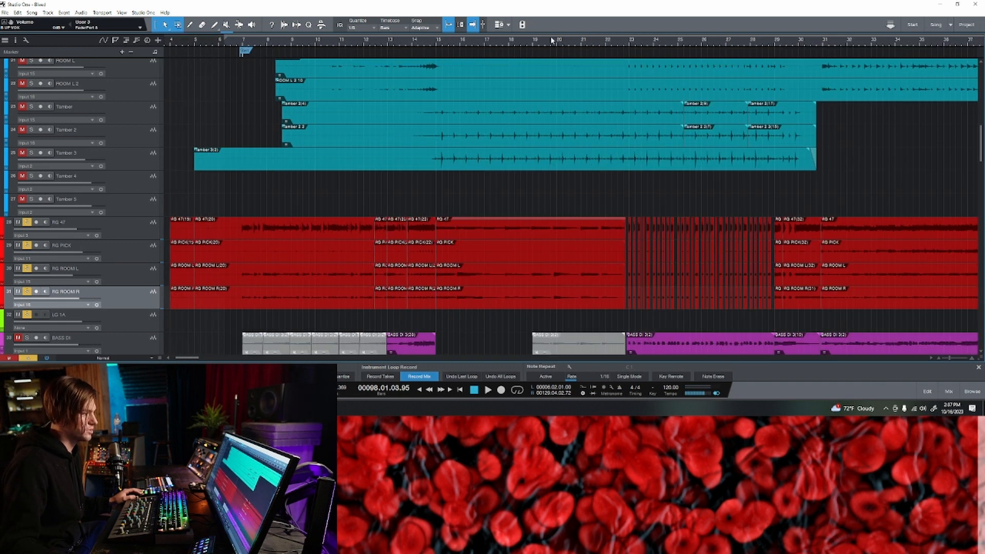
pyautogui.scroll(-5, 552, 40)
pyautogui.click(482, 41)
pyautogui.scroll(5, 482, 41)
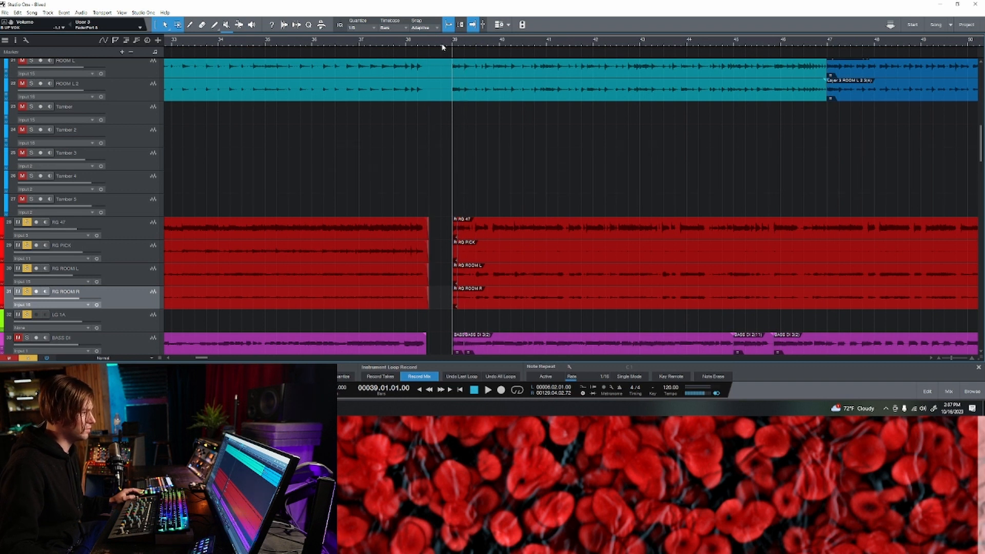
pyautogui.scroll(-2, 443, 47)
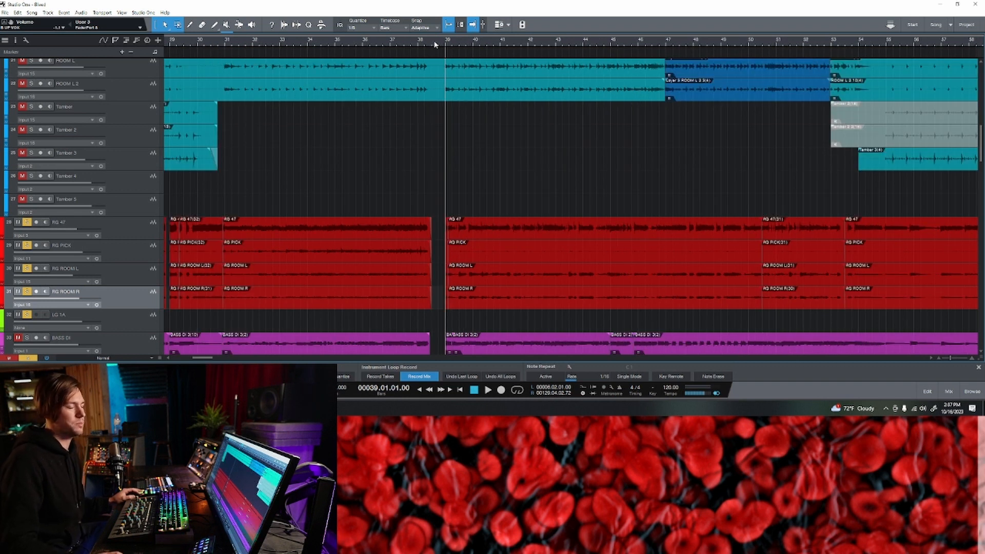
pyautogui.press('space')
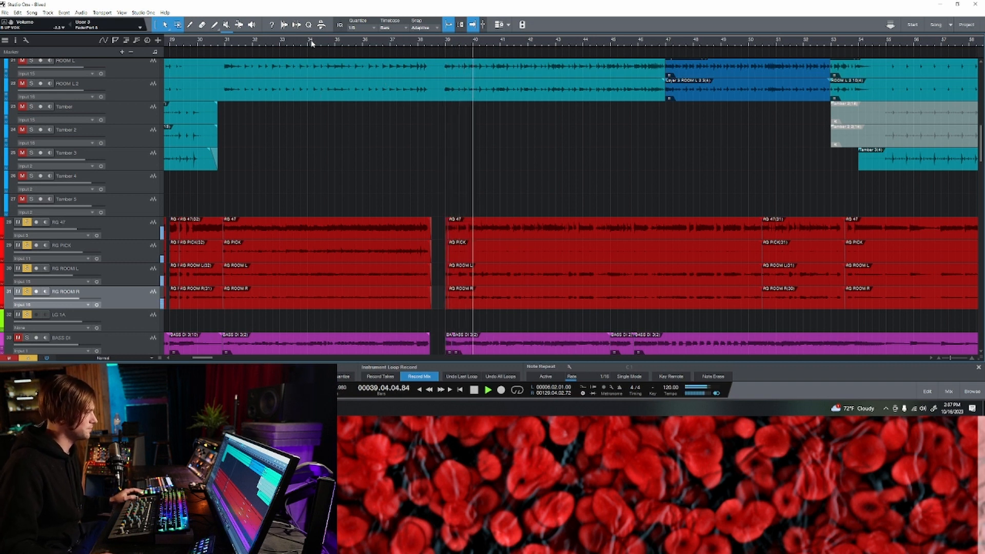
# Step: Audition RG 47 alone during playback, and bring RG PICK and the two room tracks back into the solo one after another
pyautogui.scroll(-3, 312, 44)
pyautogui.scroll(2, 477, 45)
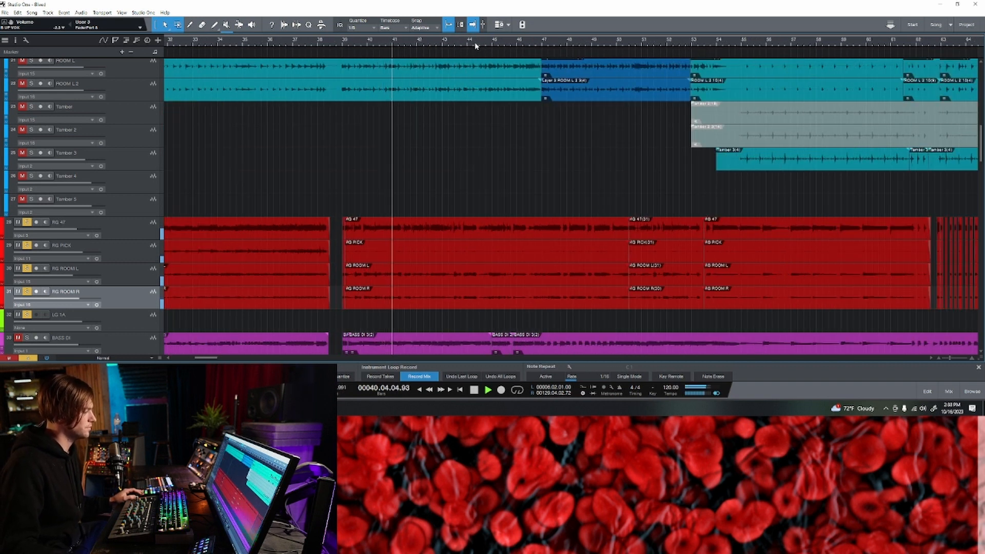
pyautogui.scroll(-2, 341, 41)
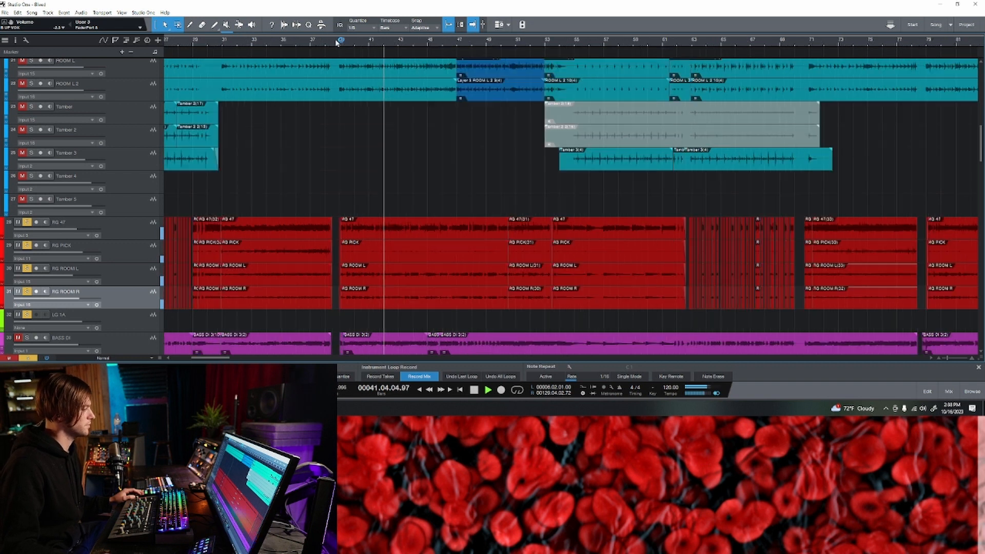
pyautogui.scroll(-4, 365, 172)
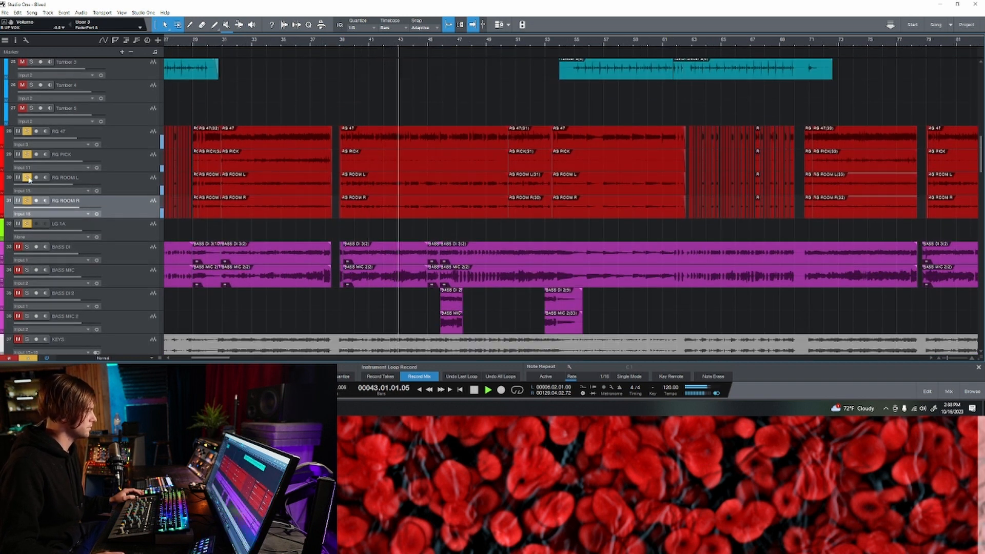
pyautogui.click(27, 154)
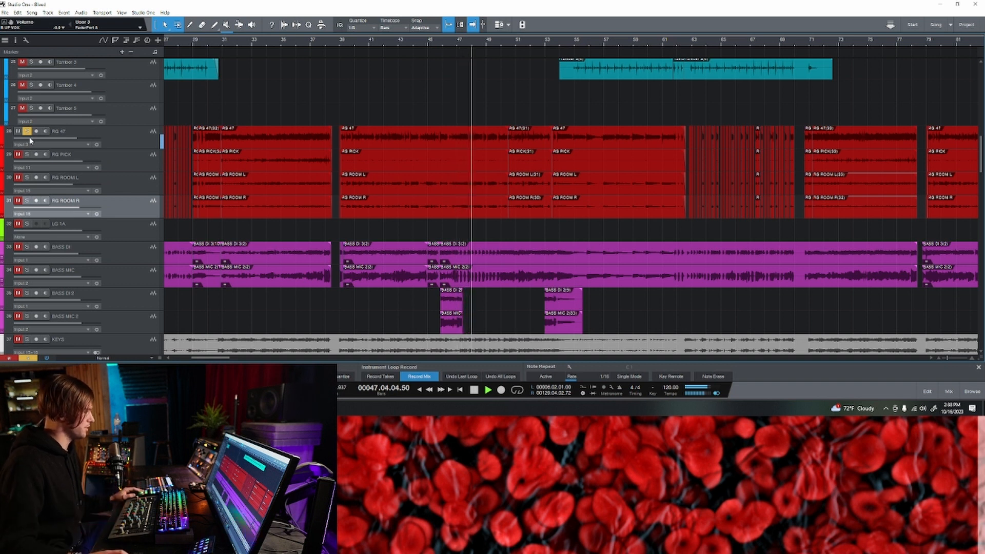
pyautogui.click(26, 154)
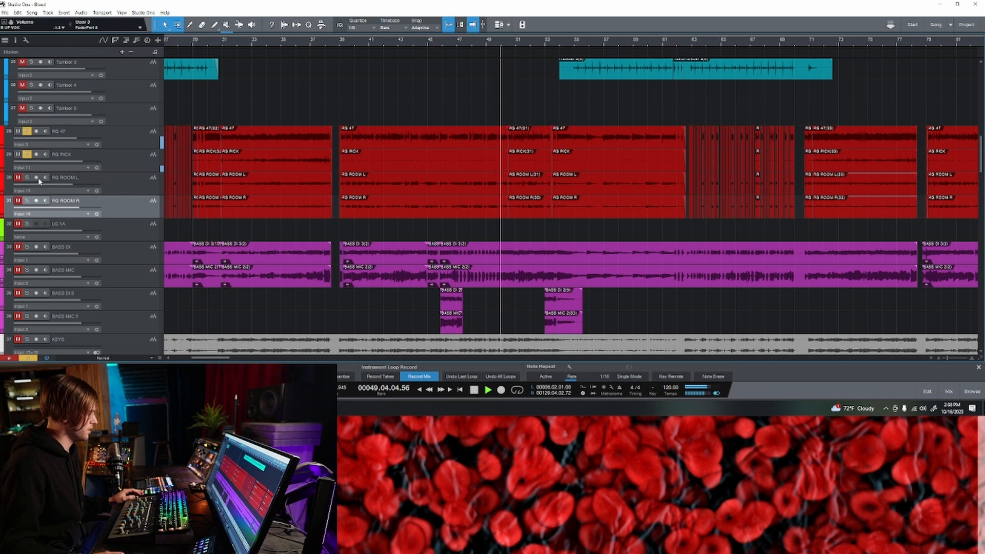
pyautogui.click(27, 177)
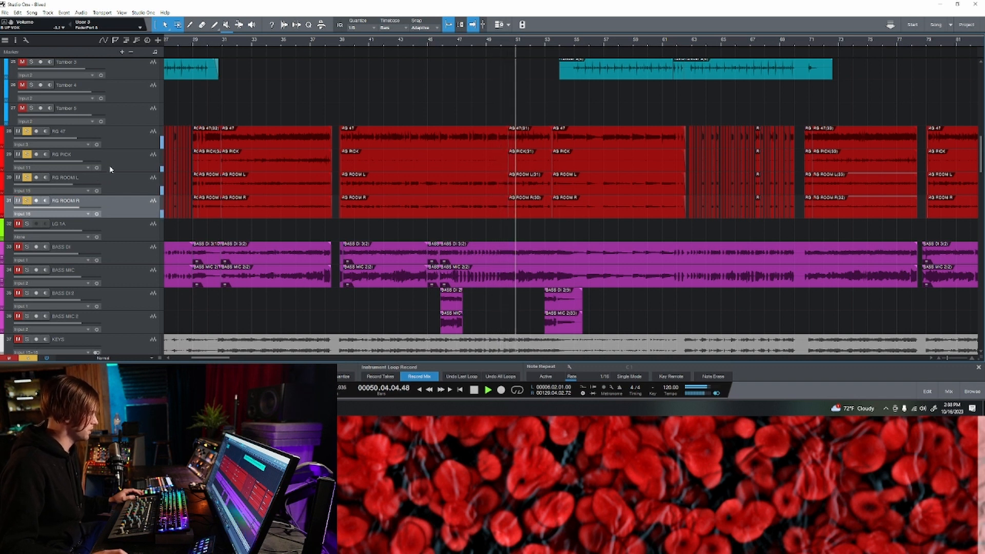
# Step: Stop playback, solo BASS DI and BASS MIC in place of the guitars, and place the playhead at 6.03.01
pyautogui.scroll(-2, 347, 43)
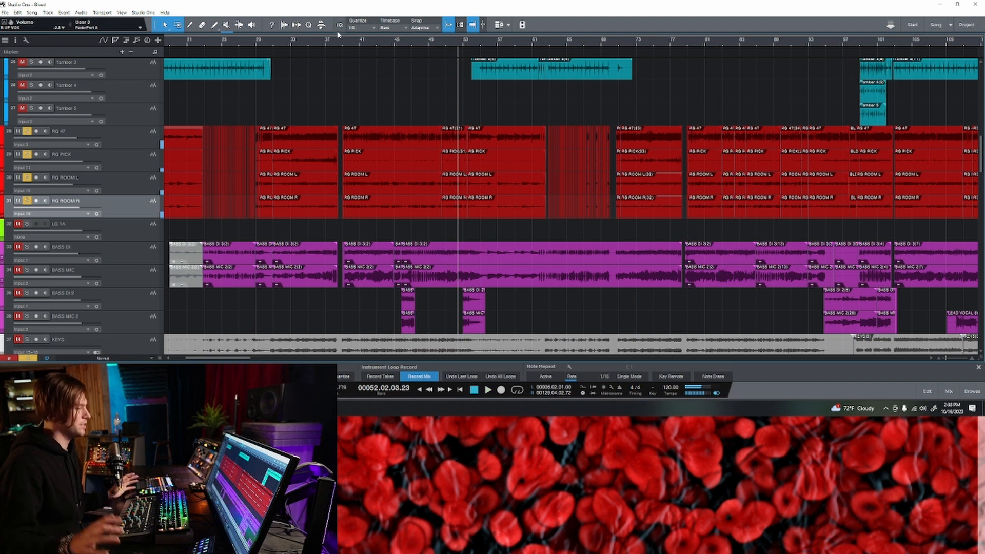
pyautogui.scroll(-4, 282, 126)
pyautogui.scroll(-1, 336, 171)
pyautogui.scroll(5, 336, 170)
pyautogui.scroll(-4, 399, 41)
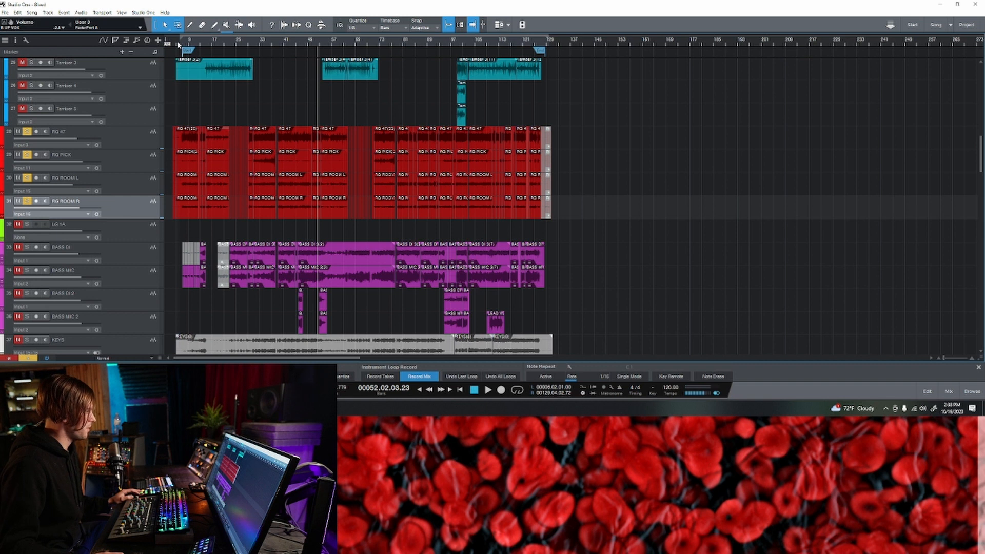
pyautogui.scroll(6, 191, 43)
pyautogui.click(193, 45)
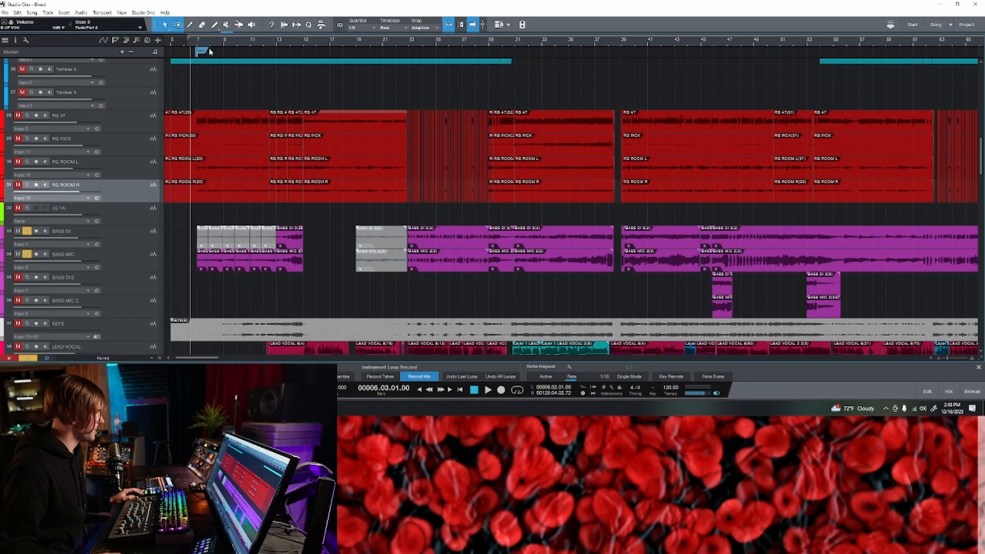
# Step: Play the soloed BASS DI and BASS MIC tracks from just before bar 23, where the staccato guitar chops begin
pyautogui.scroll(4, 427, 47)
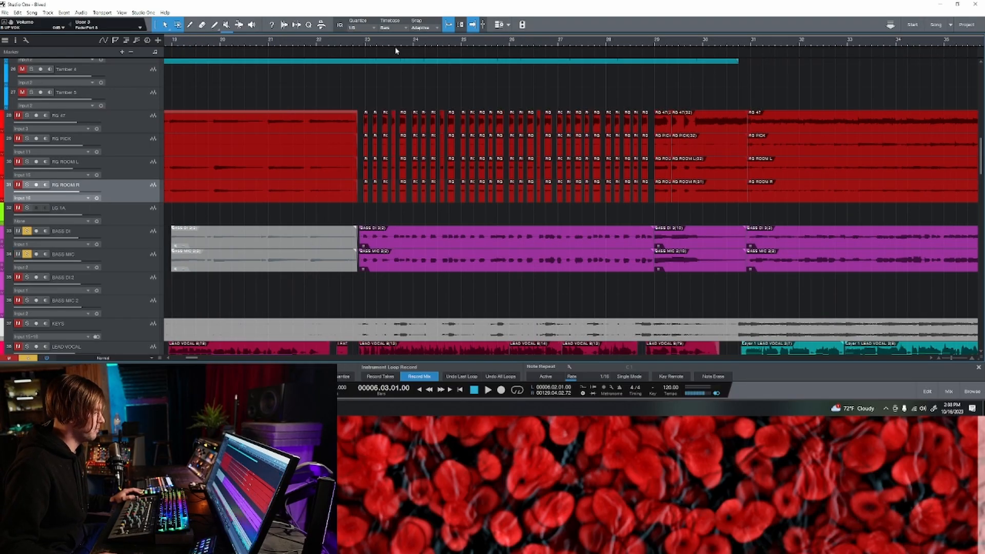
pyautogui.click(353, 45)
pyautogui.scroll(5, 373, 43)
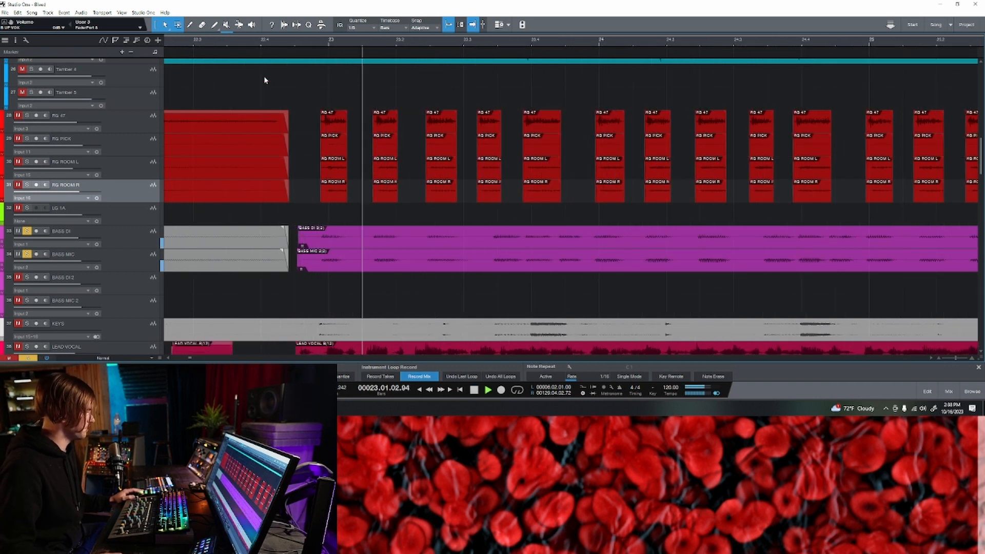
pyautogui.scroll(-4, 246, 44)
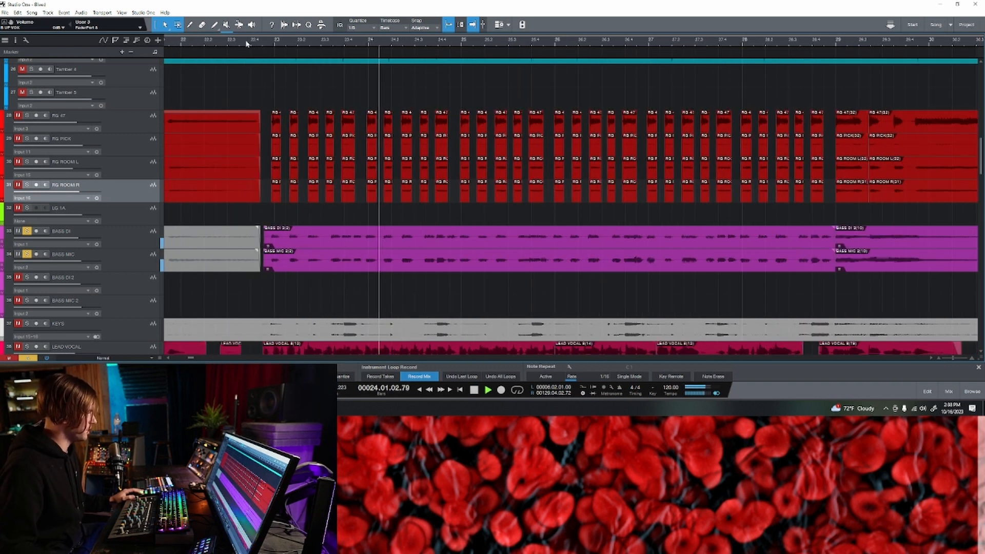
pyautogui.scroll(-4, 246, 44)
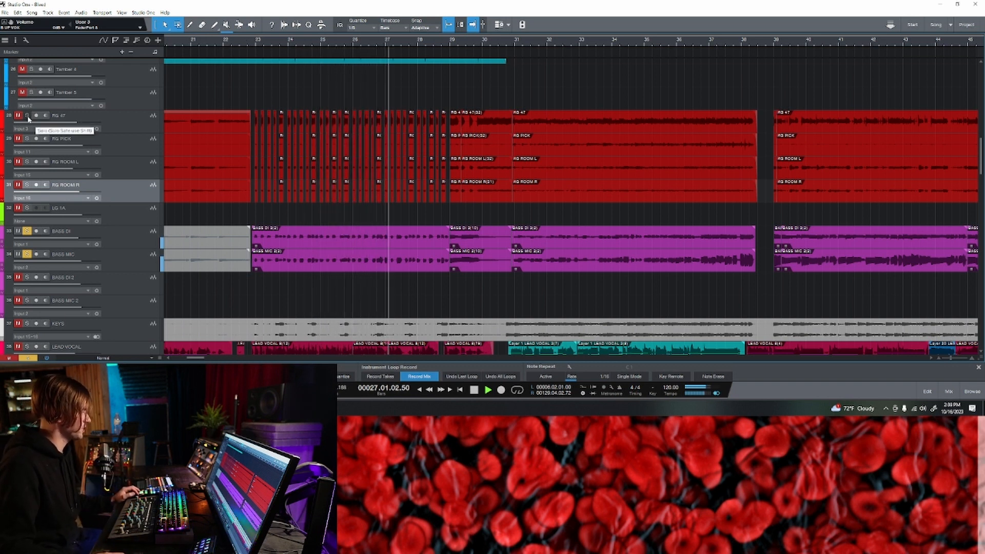
# Step: Solo the four RG guitar tracks along with the bass during playback, and unsolo them again to hear the bass alone
pyautogui.moveTo(27, 116); pyautogui.dragTo(44, 169)
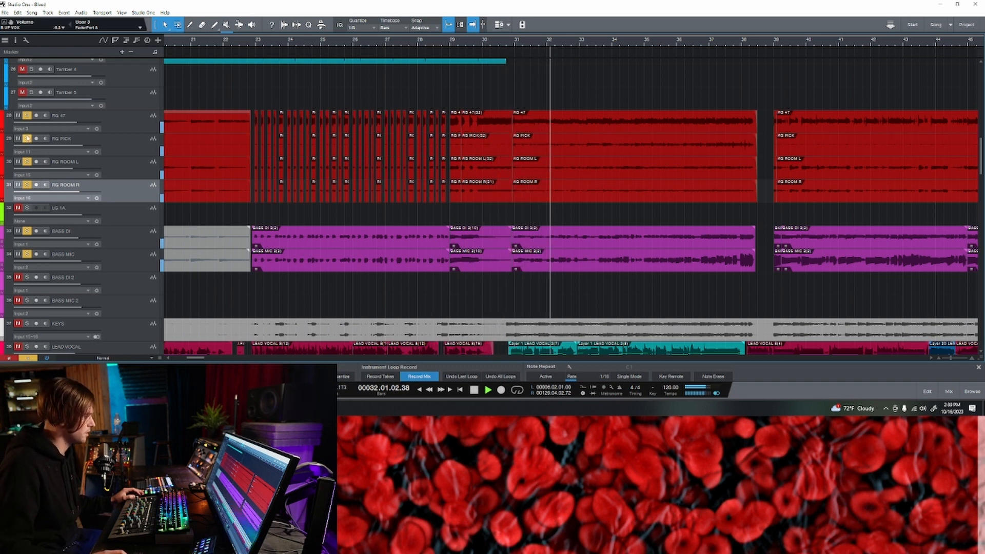
pyautogui.scroll(-5, 188, 44)
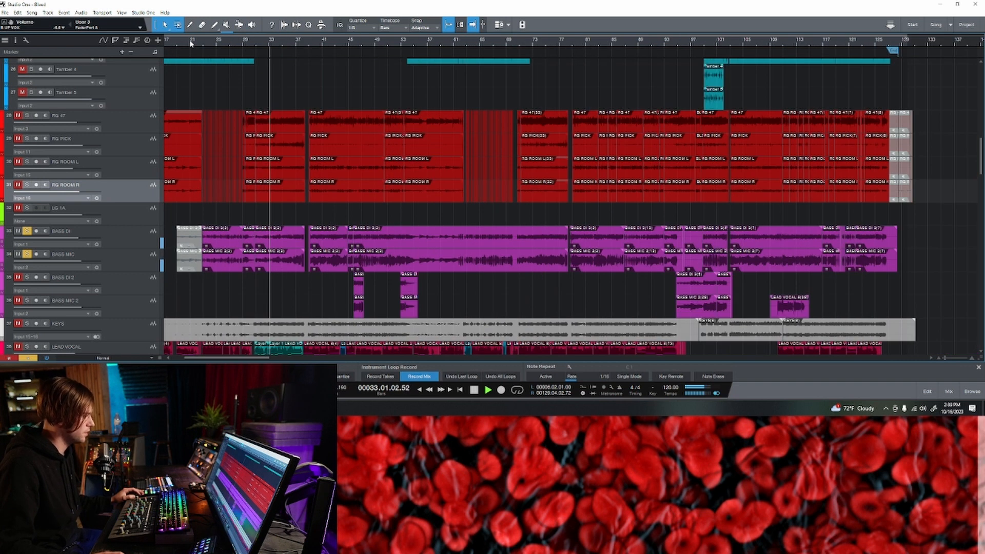
pyautogui.scroll(4, 287, 40)
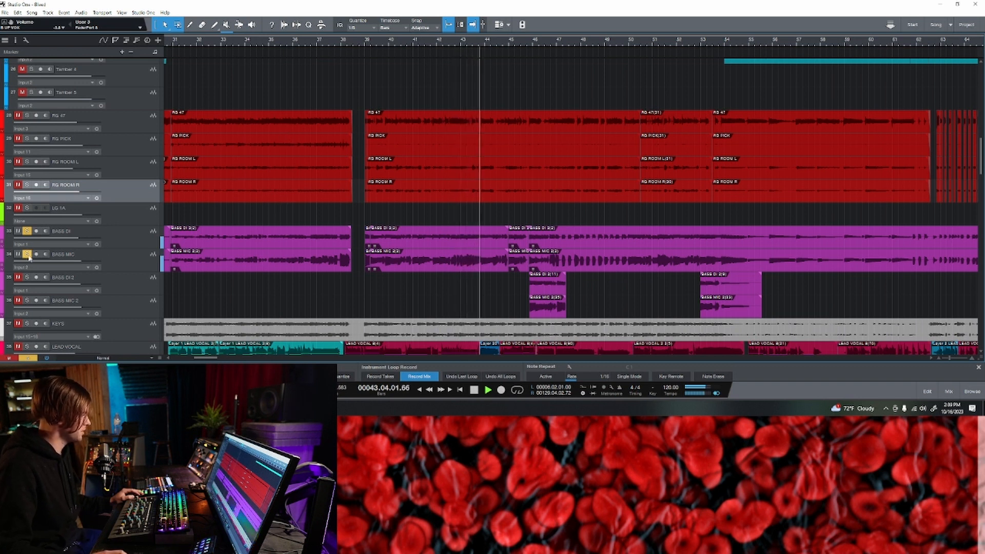
# Step: Remove BASS MIC from the solo and play BASS DI alone from bar 39
pyautogui.click(362, 44)
pyautogui.scroll(4, 366, 42)
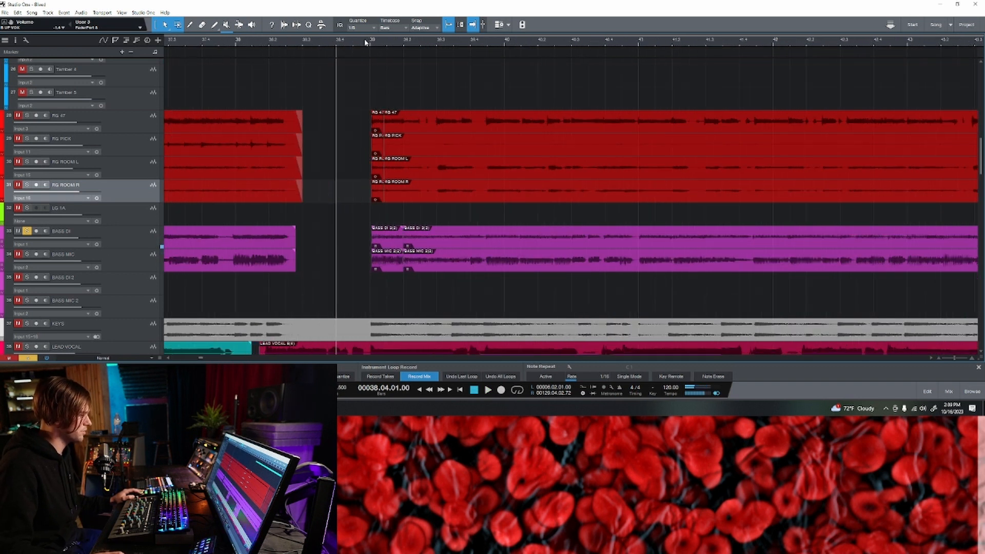
pyautogui.click(371, 44)
pyautogui.scroll(-4, 373, 43)
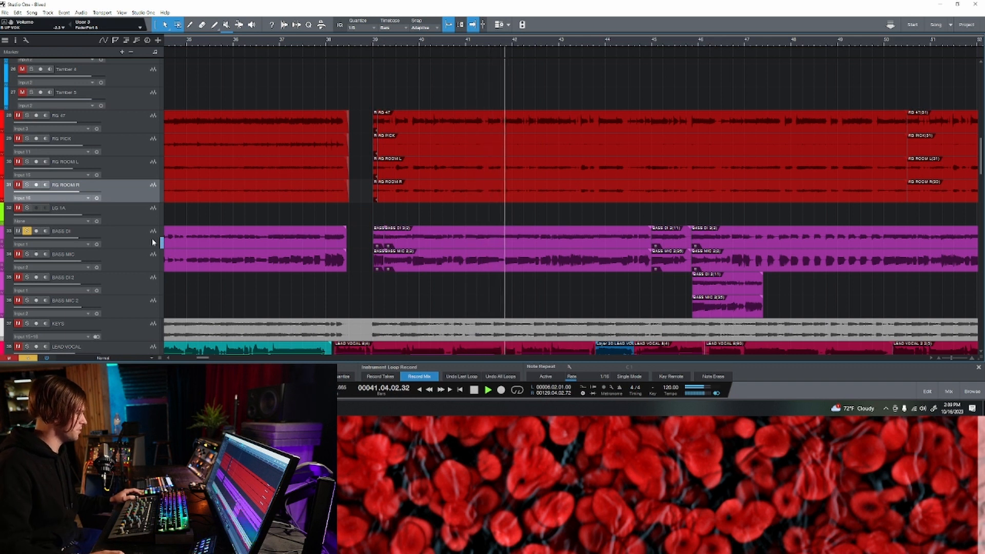
pyautogui.scroll(-5, 352, 41)
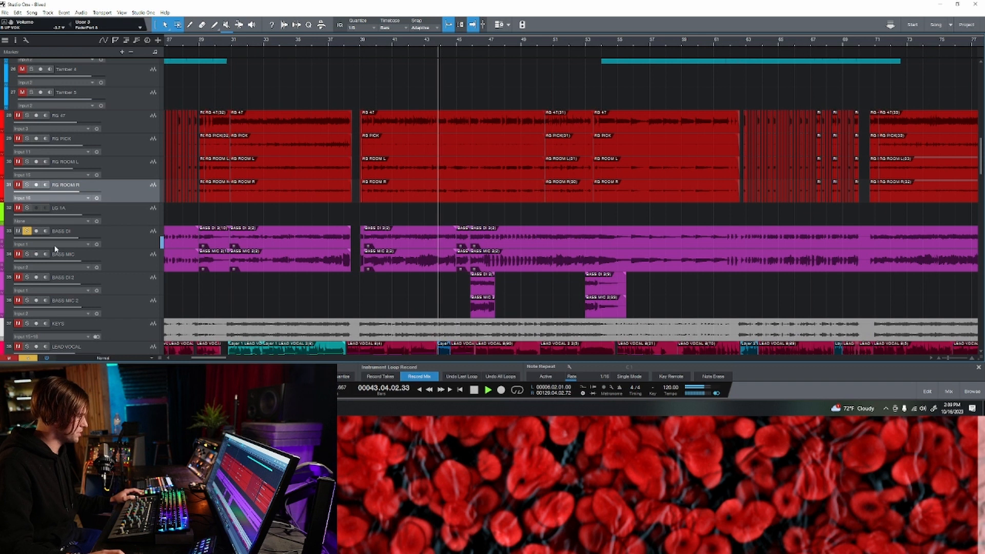
# Step: Play BASS MIC soloed alone, and bring BASS DI and the four RG guitar tracks back into the solo during playback
pyautogui.click(27, 254)
pyautogui.click(26, 231)
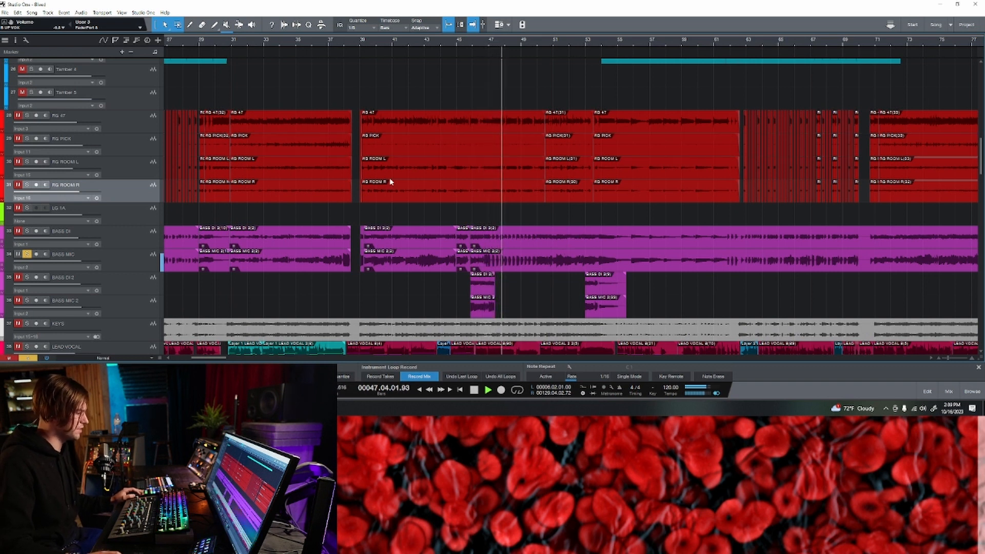
pyautogui.click(27, 231)
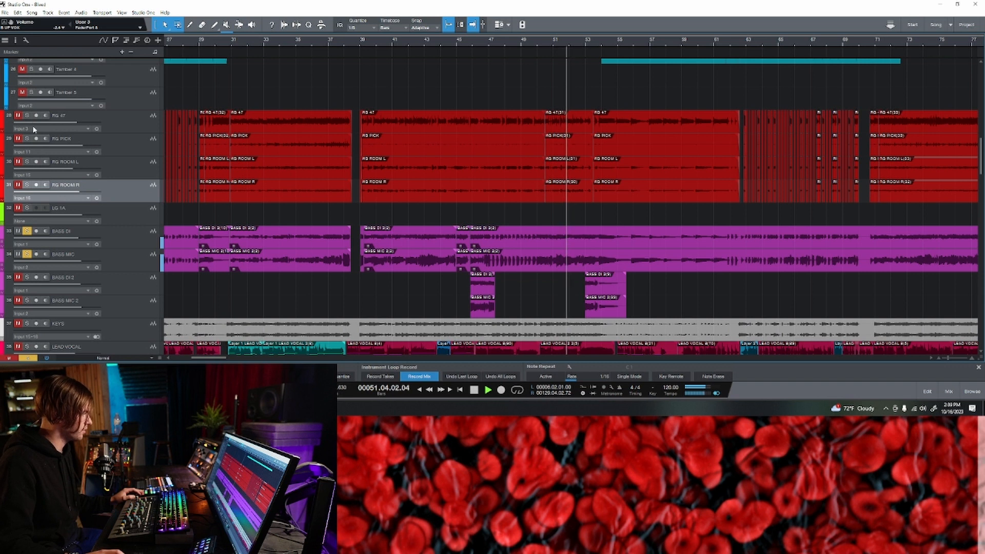
pyautogui.moveTo(27, 115); pyautogui.dragTo(27, 184)
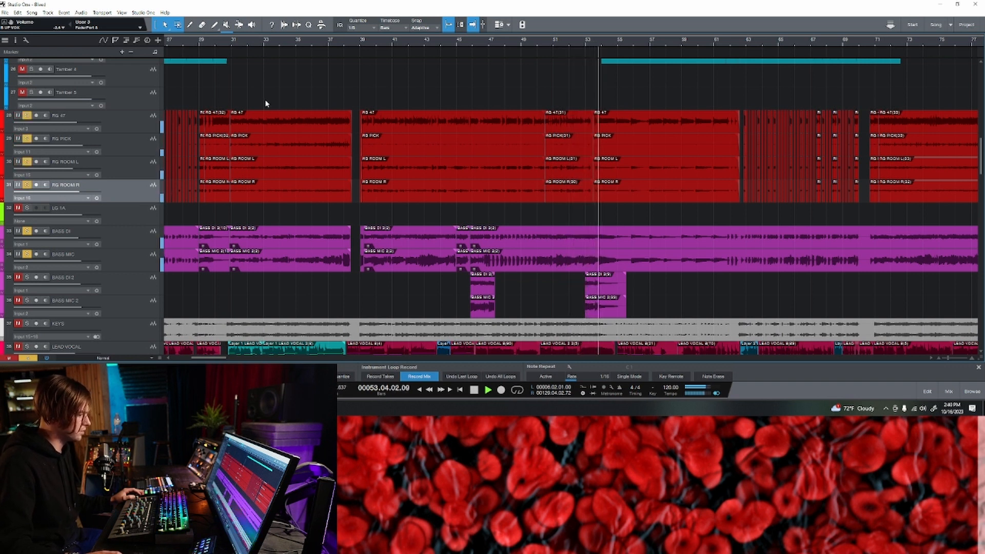
# Step: Stop playback, clear the guitar and bass solos, and solo the INTRO/SWELL, KEYS and SYNTHS buses in the mixer
pyautogui.scroll(-4, 311, 42)
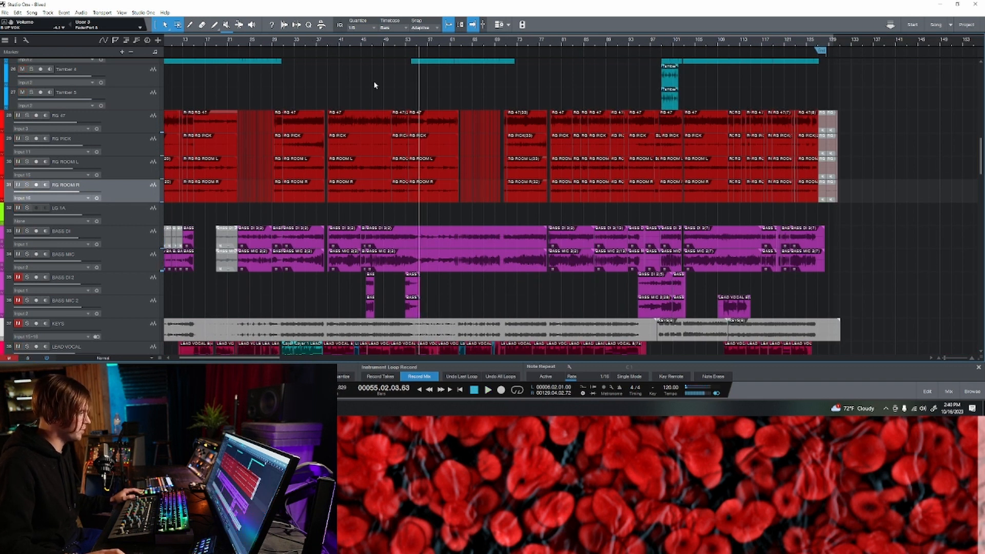
pyautogui.scroll(-2, 534, 42)
pyautogui.scroll(-10, 701, 213)
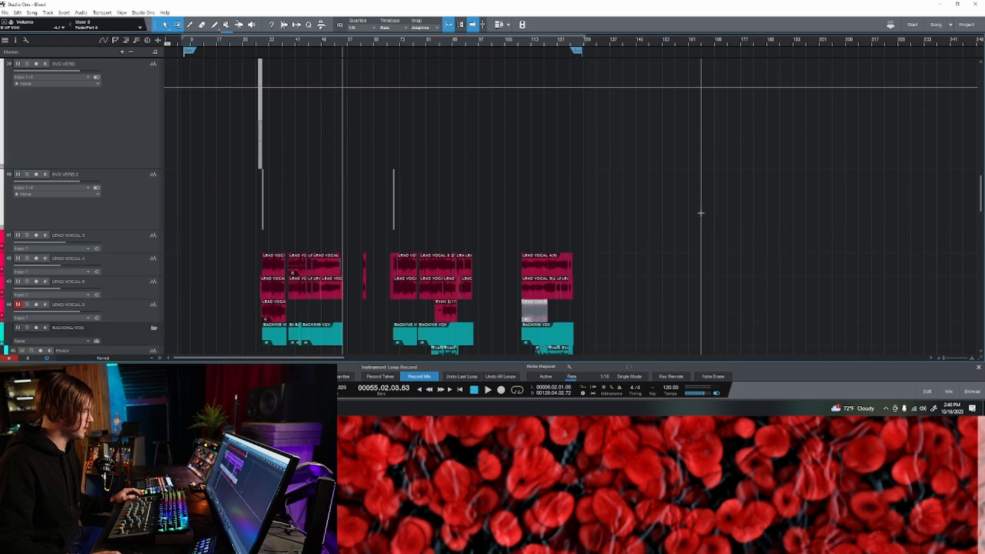
pyautogui.scroll(-12, 700, 213)
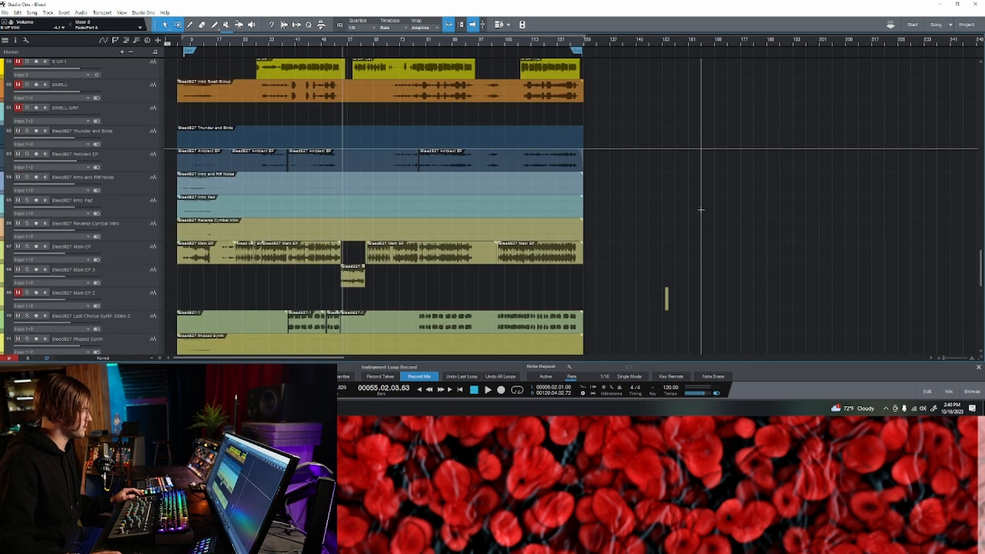
pyautogui.press('F3')
pyautogui.moveTo(403, 358); pyautogui.dragTo(752, 345)
pyautogui.click(333, 176)
pyautogui.click(266, 171)
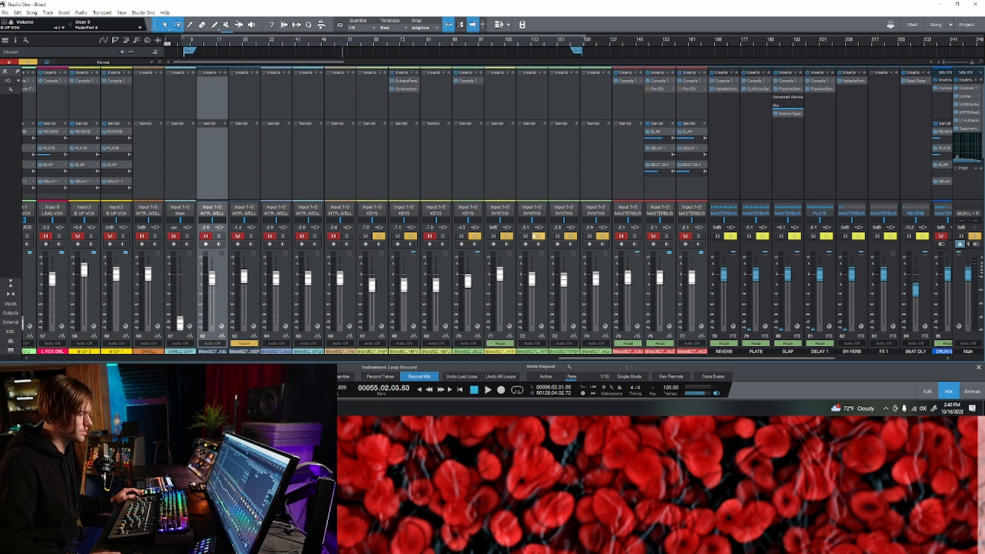
pyautogui.moveTo(590, 359); pyautogui.dragTo(615, 353)
pyautogui.hscroll(5, 615, 353)
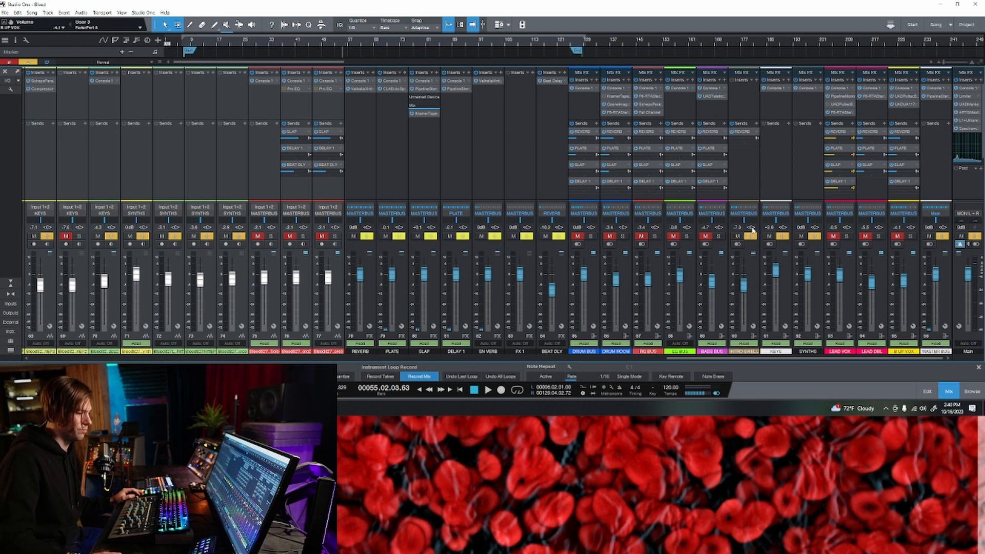
pyautogui.click(744, 178)
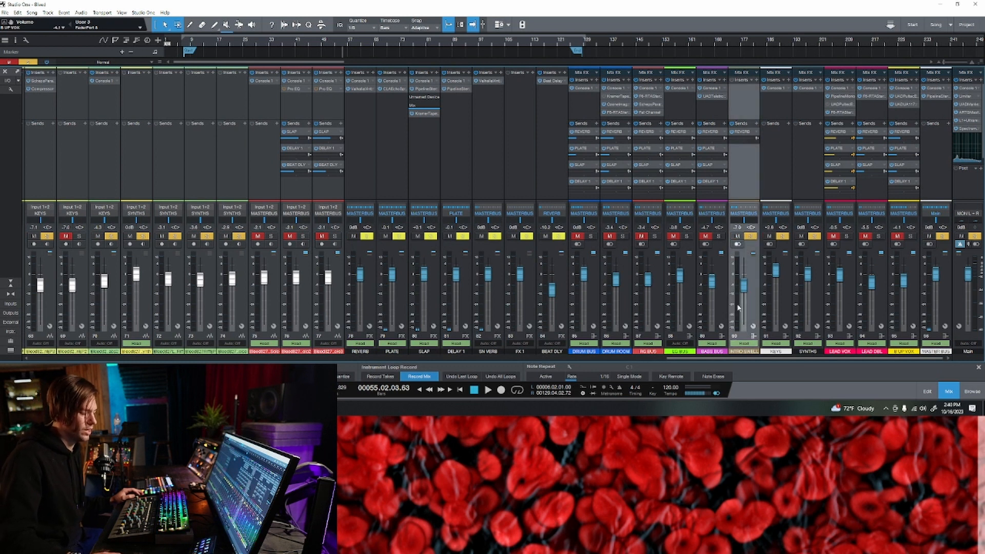
# Step: Play the soloed INTRO/SWELL, KEYS and SYNTHS buses from the song's start marker while viewing their channels in the mixer
pyautogui.press('F3')
pyautogui.click(183, 44)
pyautogui.press('space')
pyautogui.scroll(5, 705, 211)
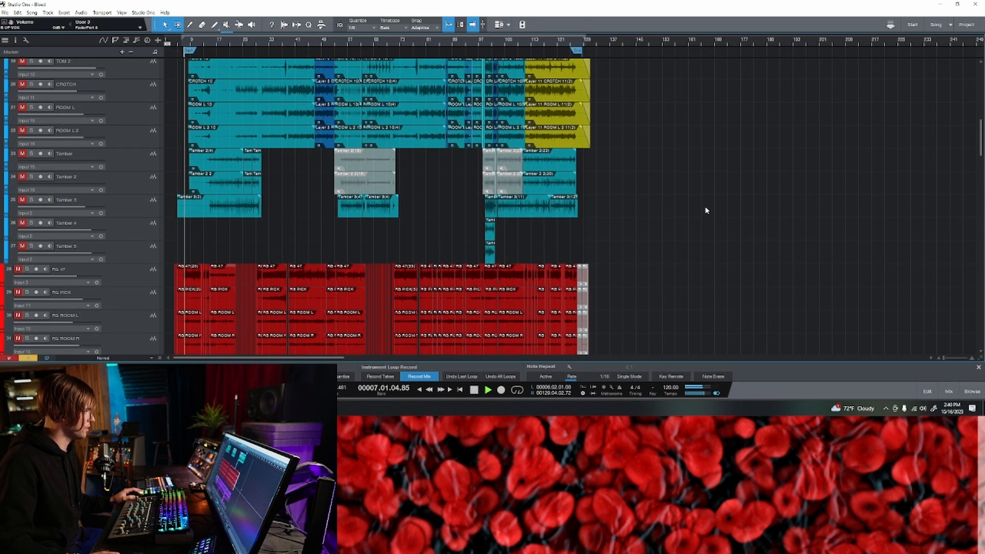
pyautogui.moveTo(179, 41); pyautogui.dragTo(371, 199)
pyautogui.press('F3')
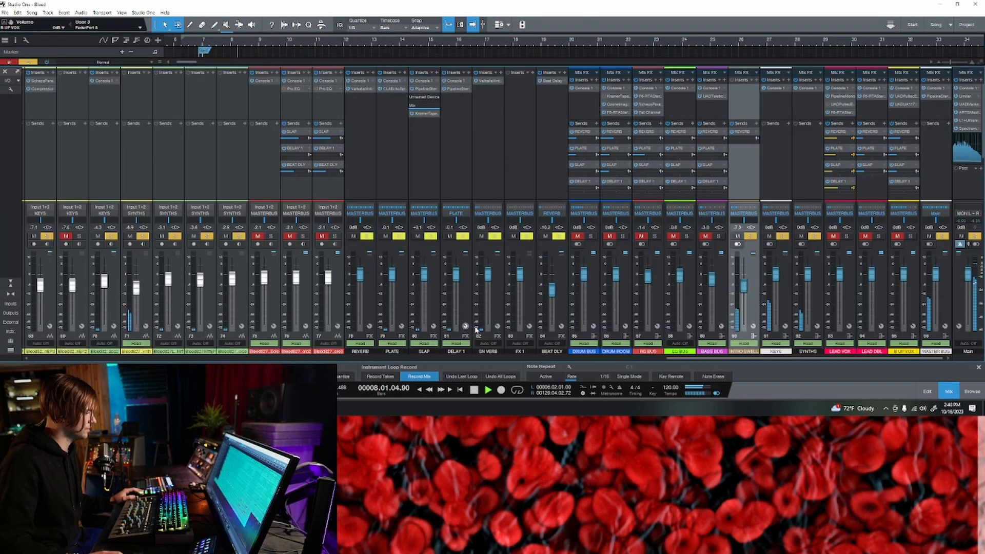
pyautogui.moveTo(682, 359); pyautogui.dragTo(543, 359)
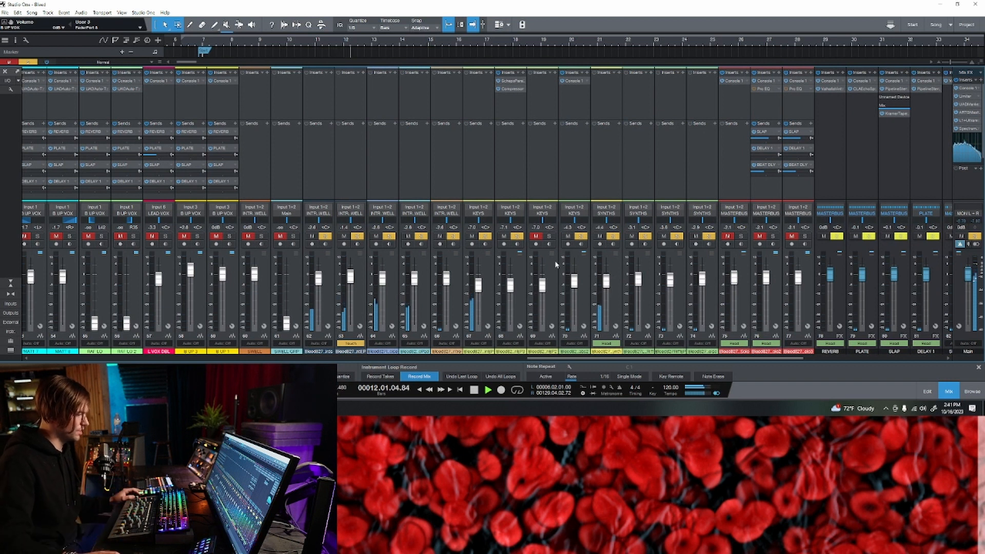
pyautogui.press('space')
# Step: Unsolo the KEYS and SYNTHS buses and play the INTRO/SWELL group with only Thunder and Birds and Ambient EP soloed
pyautogui.moveTo(567, 359); pyautogui.dragTo(705, 359)
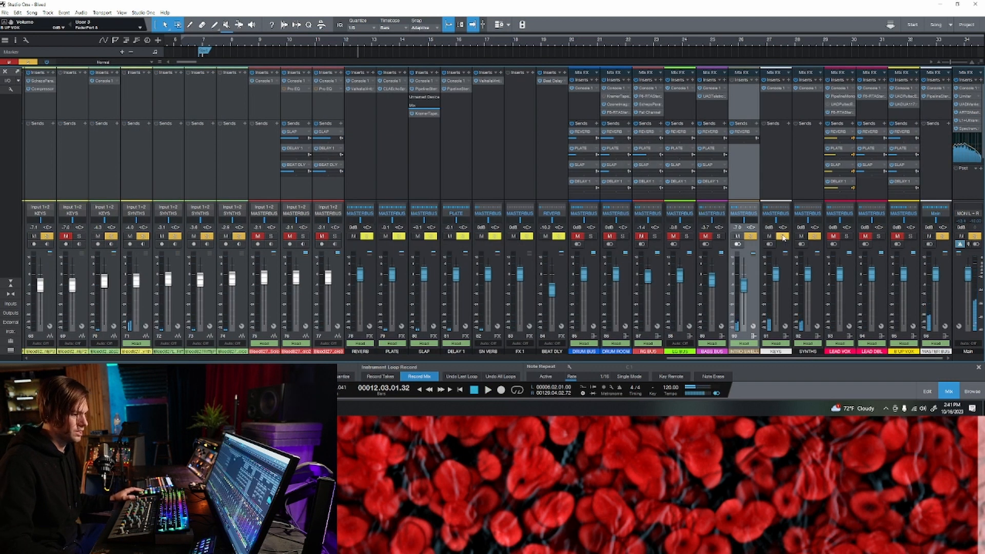
pyautogui.click(808, 170)
pyautogui.press('space')
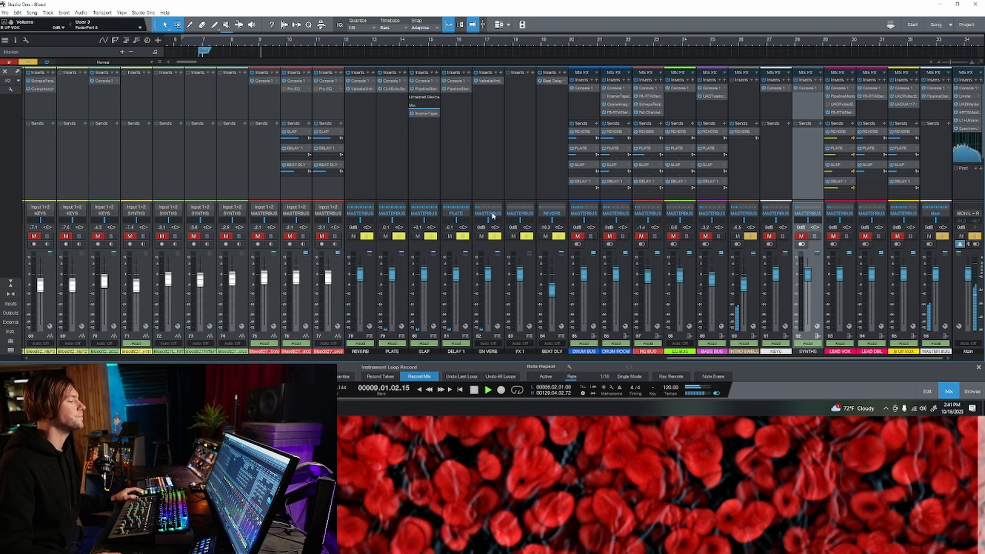
pyautogui.moveTo(735, 358); pyautogui.dragTo(596, 354)
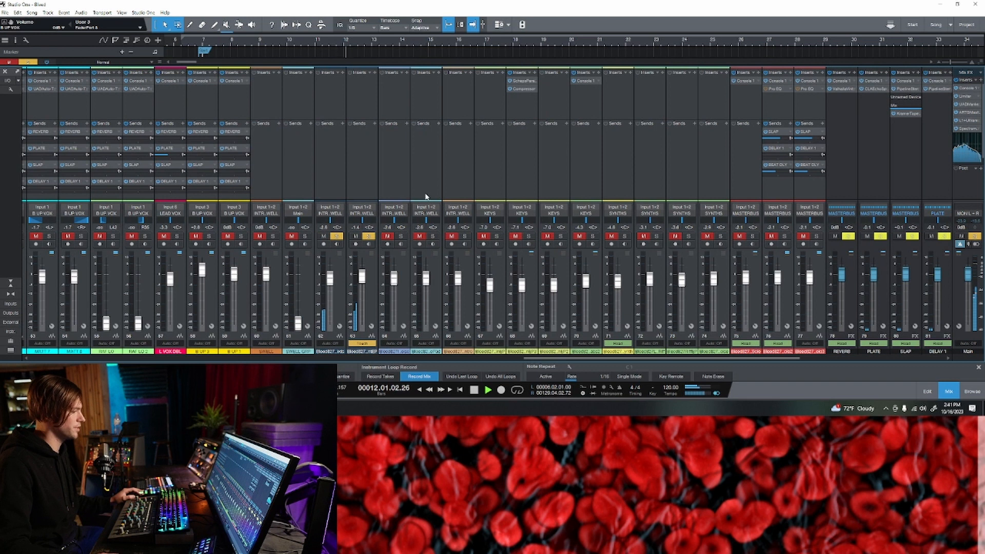
# Step: Replay from just before bar 7, soloing Thunder and Birds and Ambient EP one at a time, with Ambient EP's automation set to Read
pyautogui.press('space')
pyautogui.scroll(2, 229, 48)
pyautogui.click(216, 44)
pyautogui.press('space')
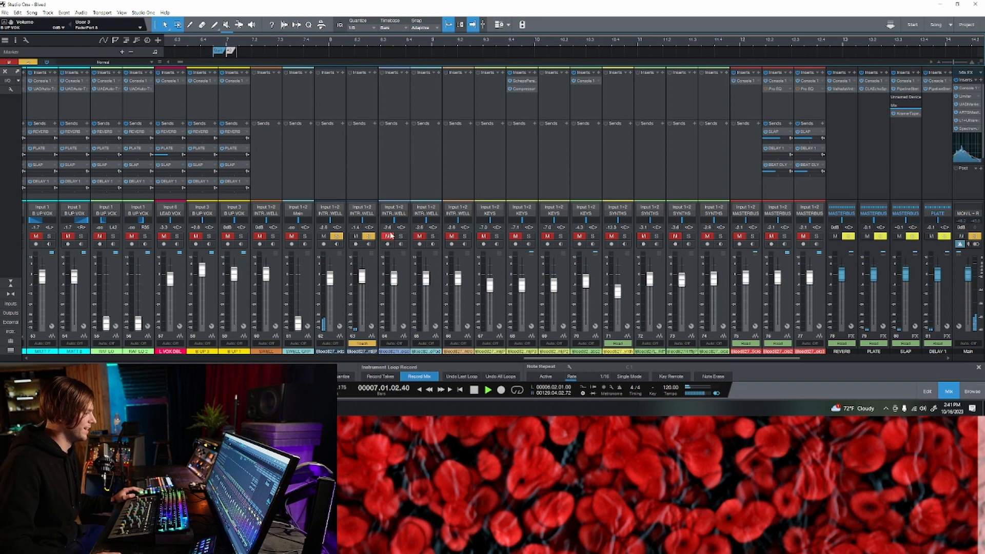
pyautogui.click(359, 154)
pyautogui.click(369, 236)
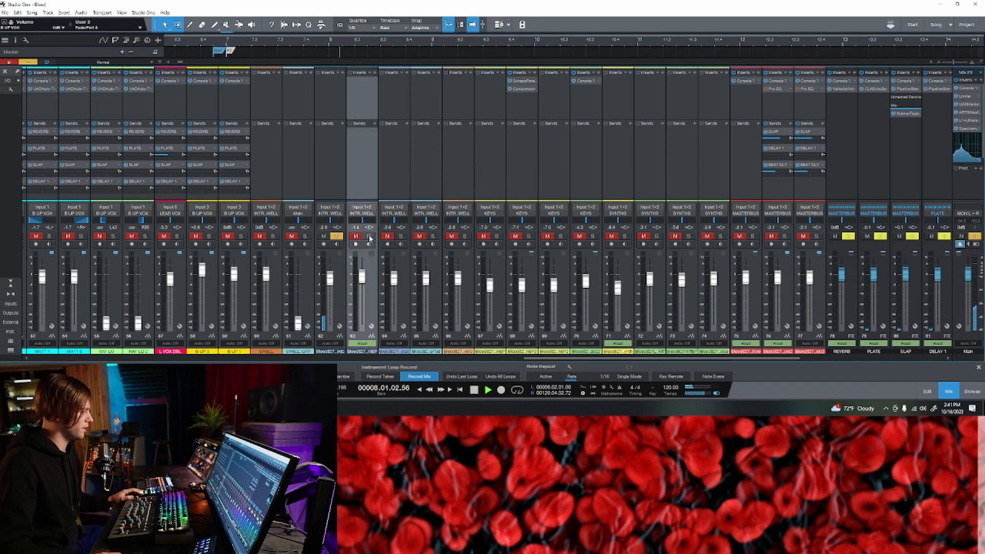
pyautogui.click(331, 152)
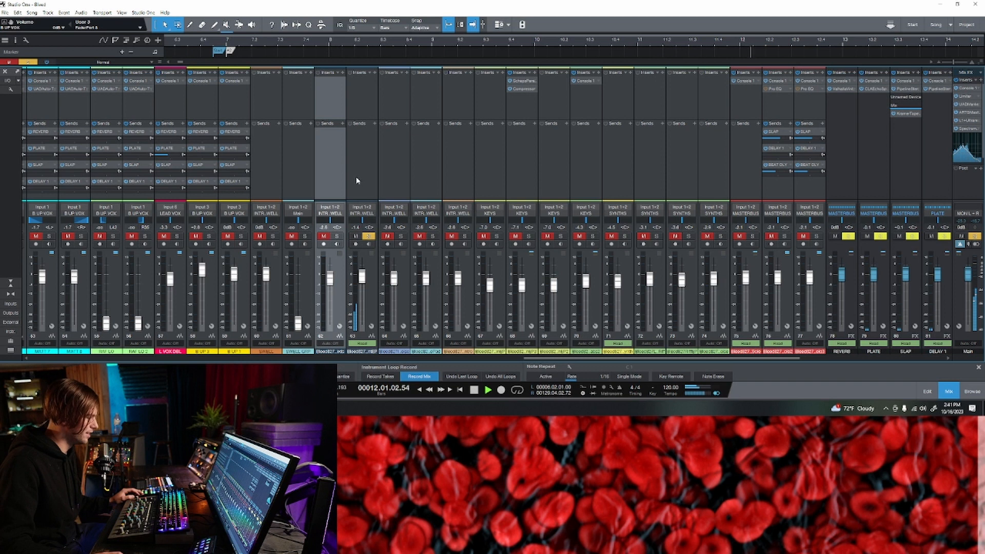
# Step: Audition Intro and Riff Noise and Intro Pad by moving the solo from Ambient EP to each of them, and stop playback
pyautogui.click(400, 236)
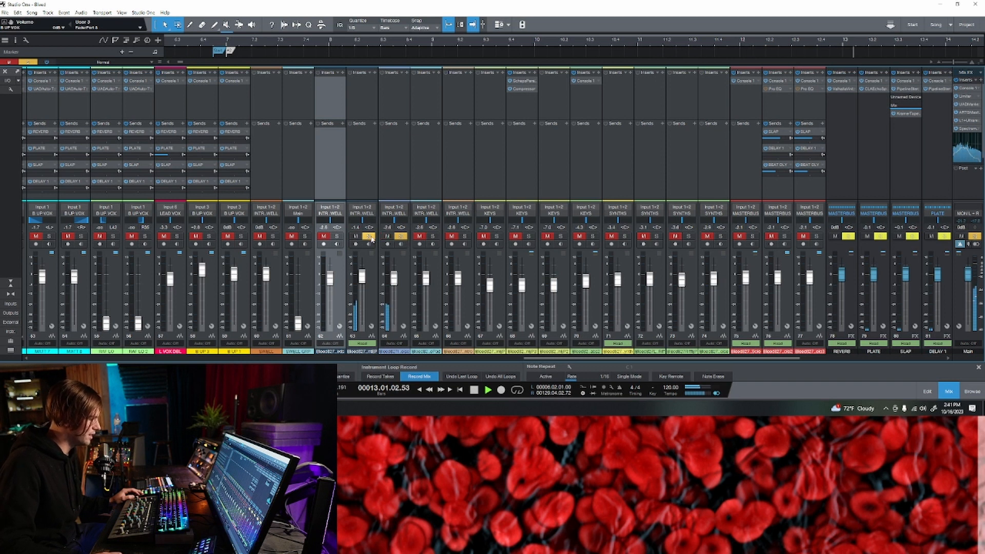
pyautogui.click(368, 236)
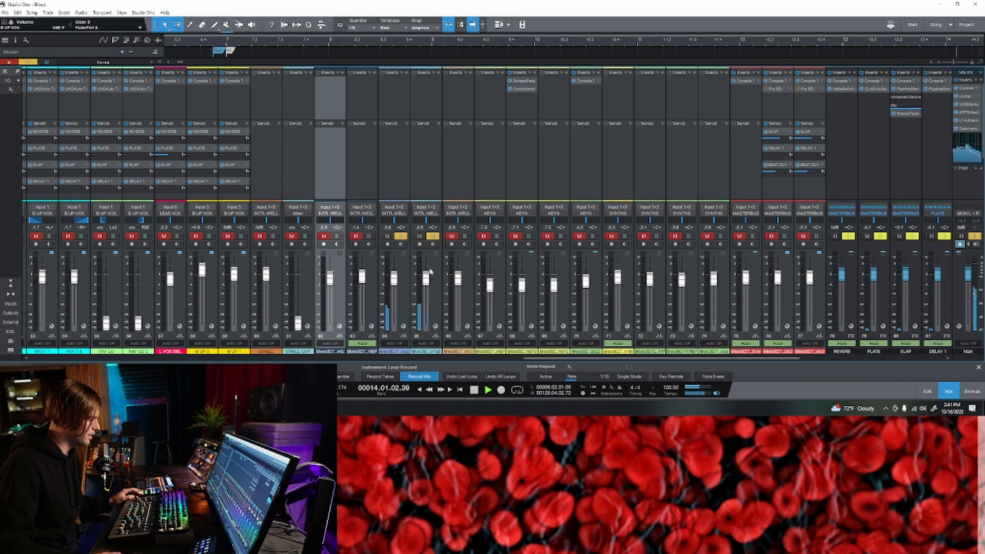
pyautogui.click(401, 236)
pyautogui.press('space')
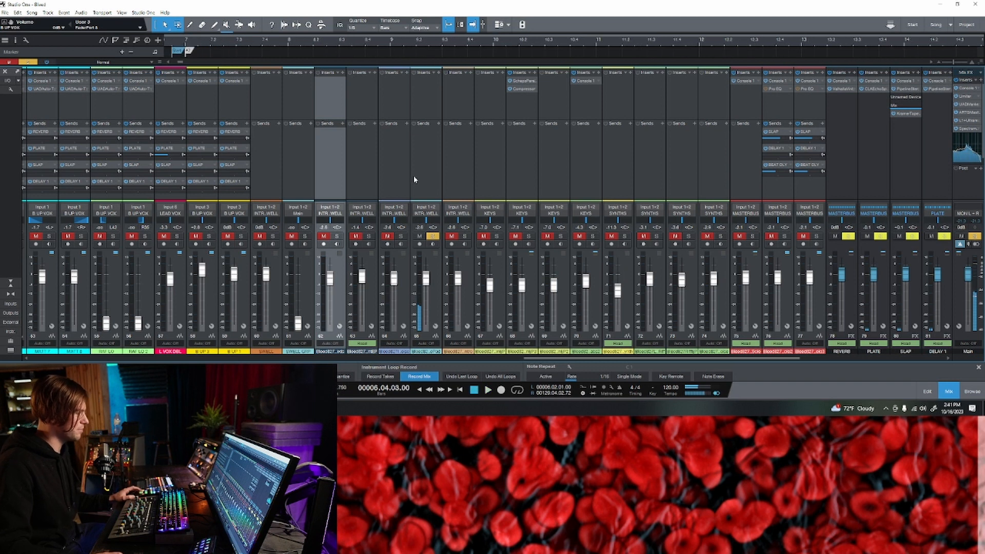
# Step: Play from 6.04.03.00 and toggle the solos of Thunder and Birds, Ambient EP, and Intro and Riff Noise alongside Intro Pad
pyautogui.press('space')
pyautogui.moveTo(400, 236); pyautogui.dragTo(332, 238)
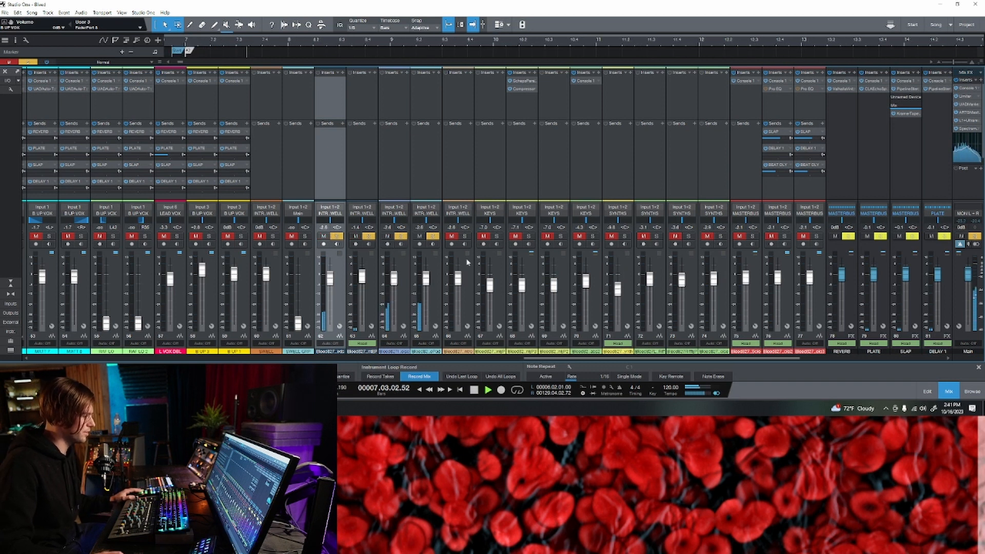
pyautogui.moveTo(401, 236); pyautogui.dragTo(368, 238)
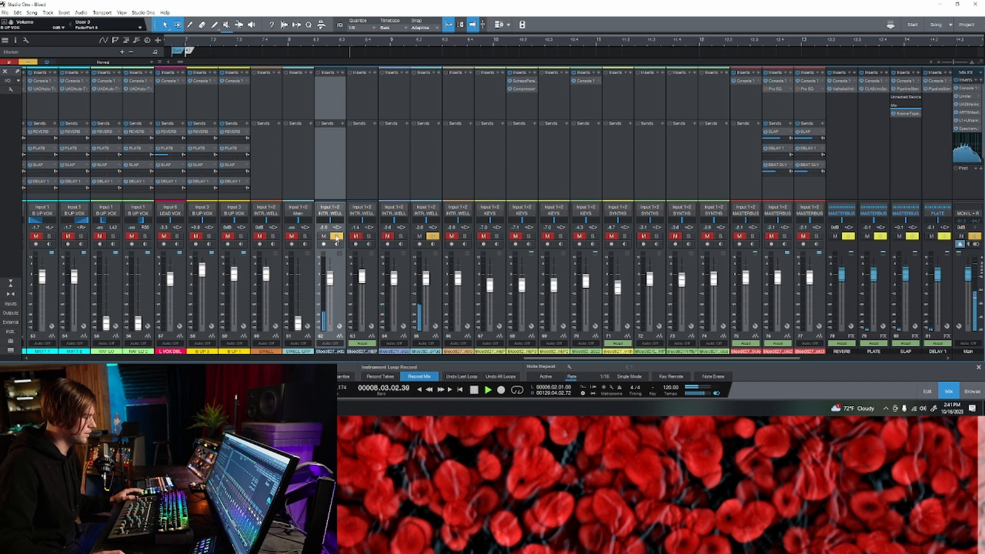
pyautogui.moveTo(393, 239); pyautogui.dragTo(336, 240)
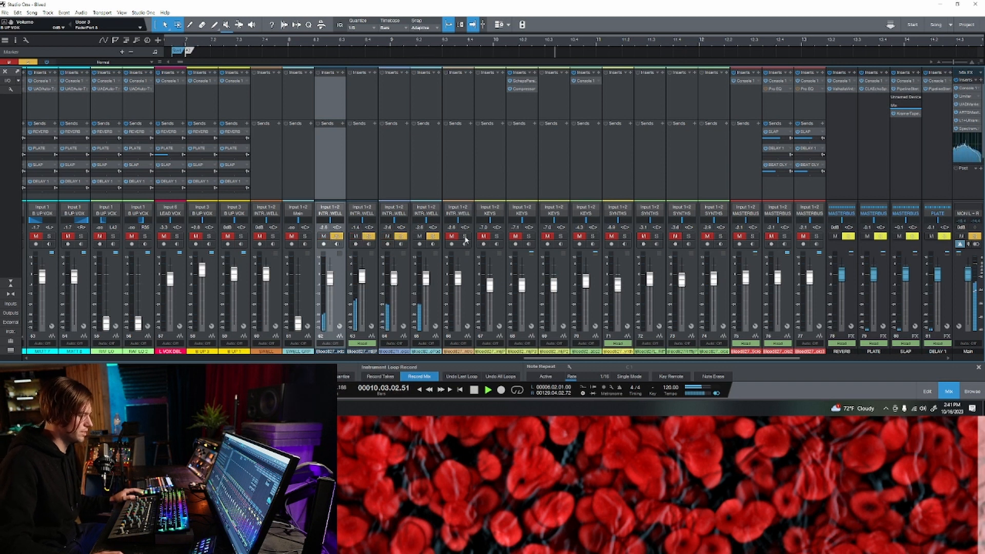
# Step: Add Reverse Cymbal Intro to the solo and play the INTRO/SWELL group while checking its tracks in the arrangement and mixer
pyautogui.press('space')
pyautogui.hscroll(5, 544, 246)
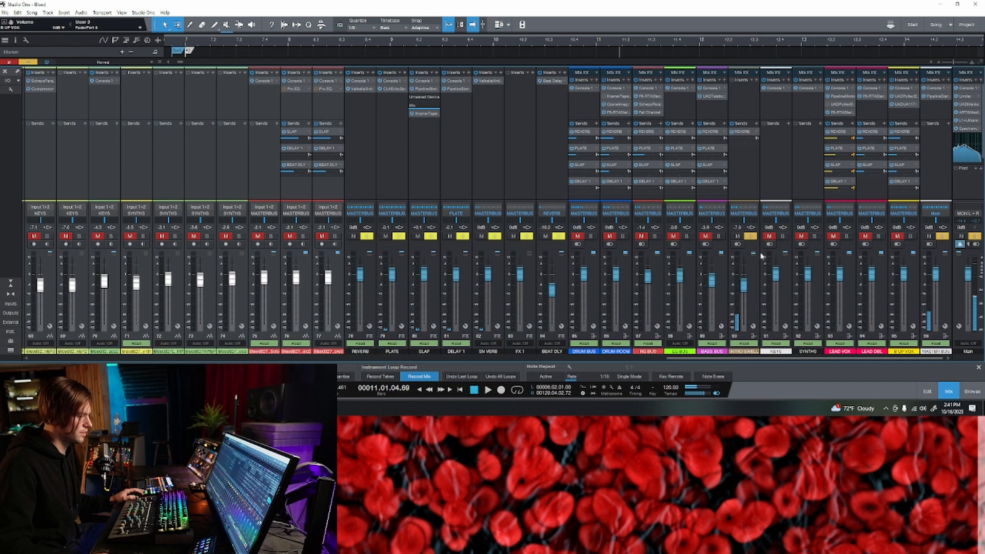
pyautogui.press('F3')
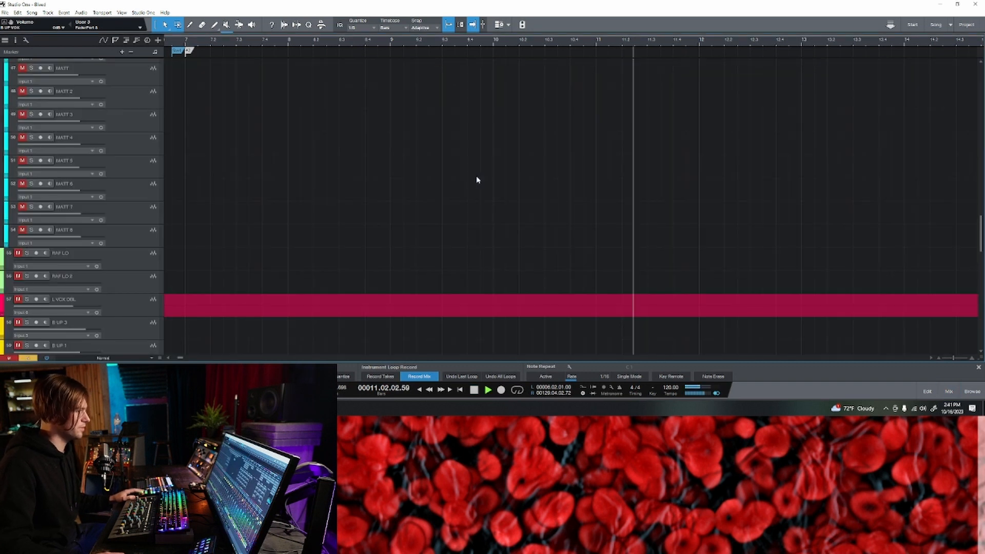
pyautogui.scroll(-5, 402, 41)
pyautogui.press('F3')
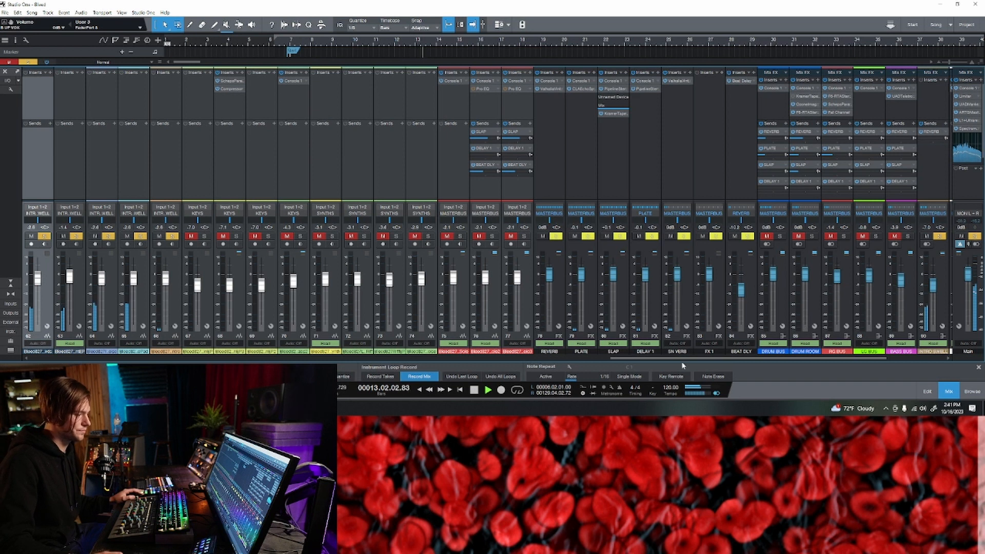
pyautogui.hscroll(2, 770, 355)
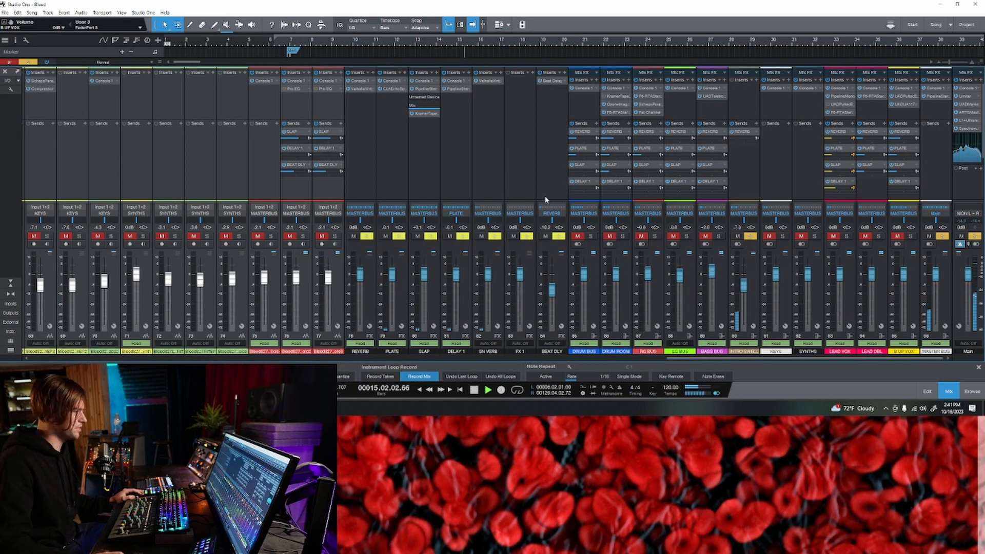
pyautogui.press('F3')
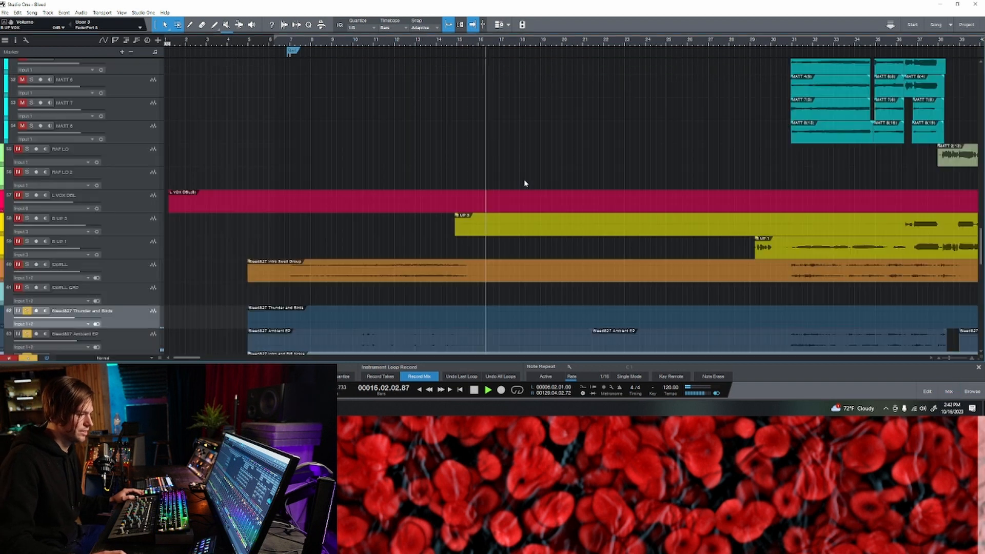
# Step: Play the KEYS tracks soloed with the intro tracks from around bar 23, and examine the Main EP and synth events across the song
pyautogui.scroll(-10, 508, 177)
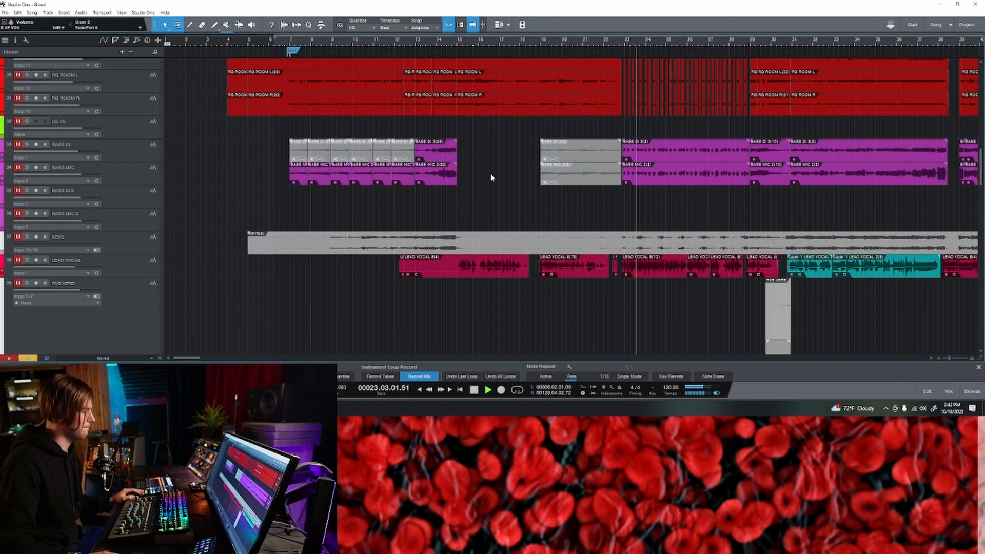
pyautogui.scroll(-3, 491, 178)
pyautogui.scroll(-5, 491, 178)
pyautogui.scroll(-12, 491, 178)
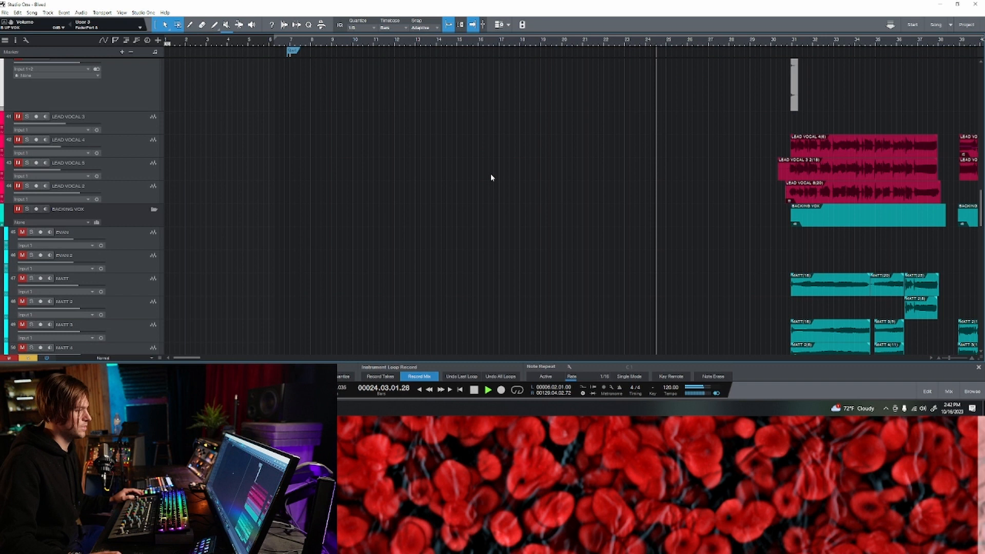
pyautogui.scroll(-12, 491, 177)
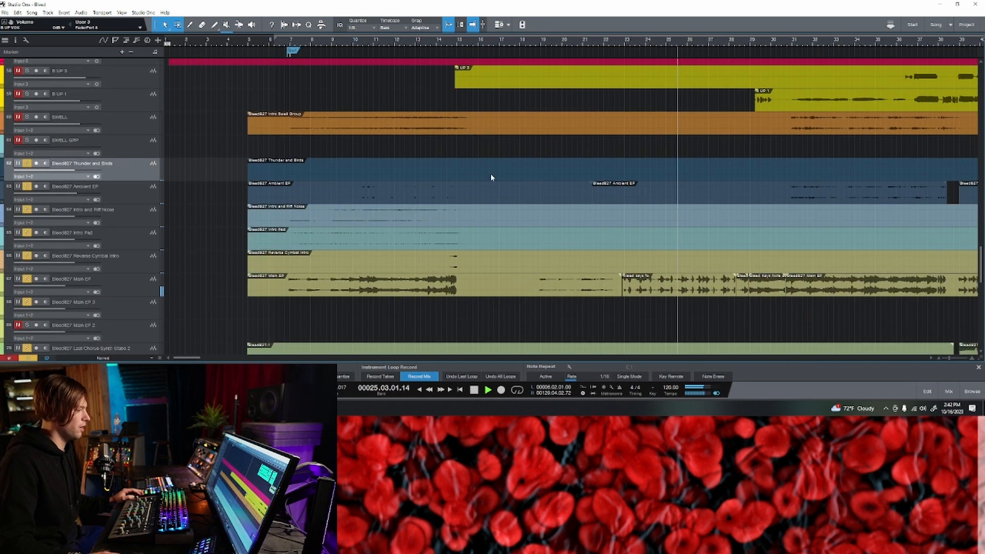
pyautogui.scroll(5, 491, 178)
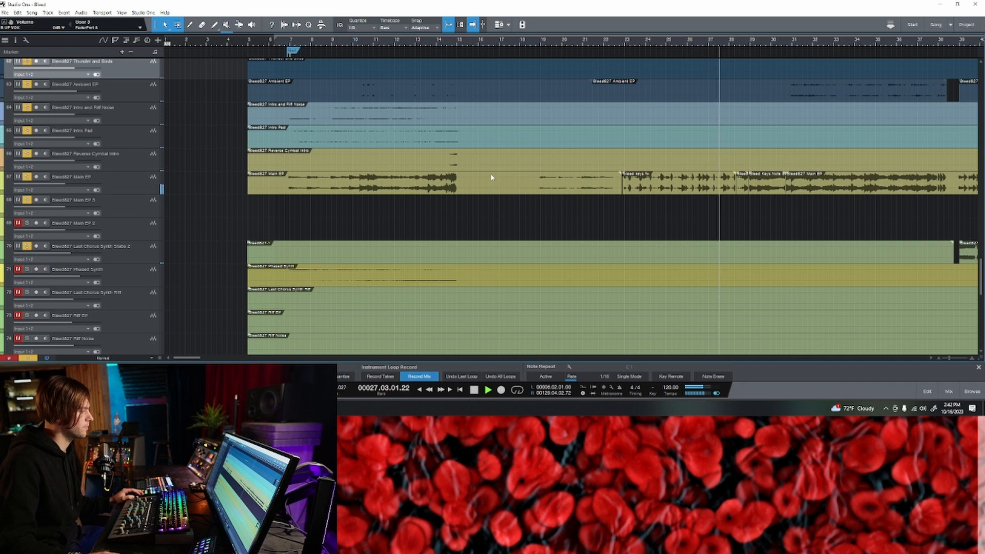
pyautogui.click(493, 177)
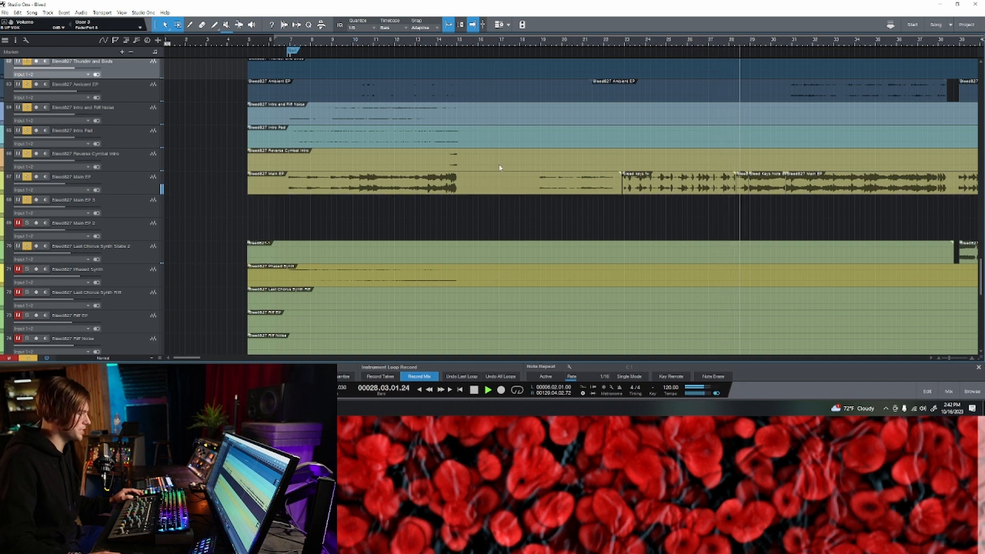
pyautogui.scroll(-4, 425, 51)
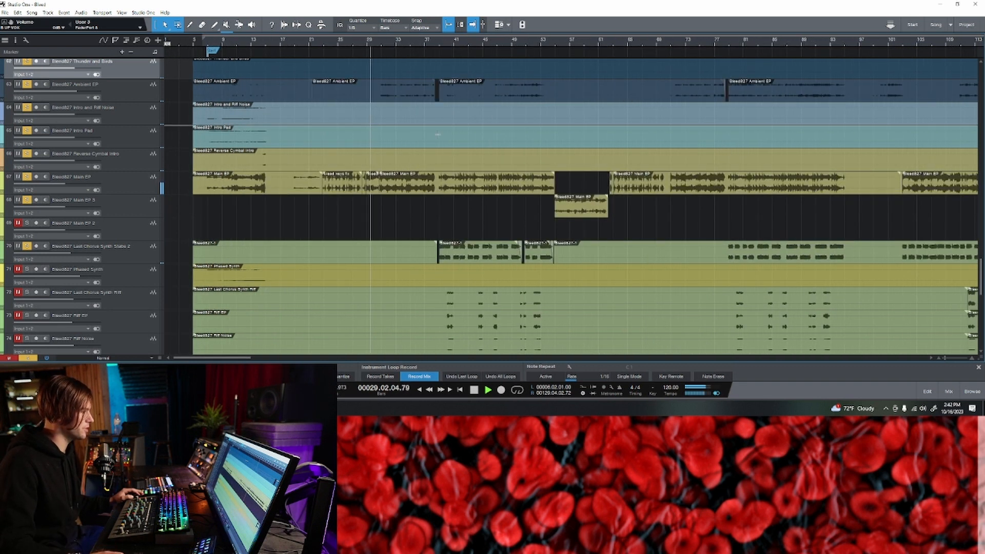
# Step: Examine the soloed intro, keys and synth tracks during playback, and inspect the INTRO/SWELL and KEYS bus channels in the mixer
pyautogui.scroll(-2, 526, 198)
pyautogui.scroll(5, 528, 198)
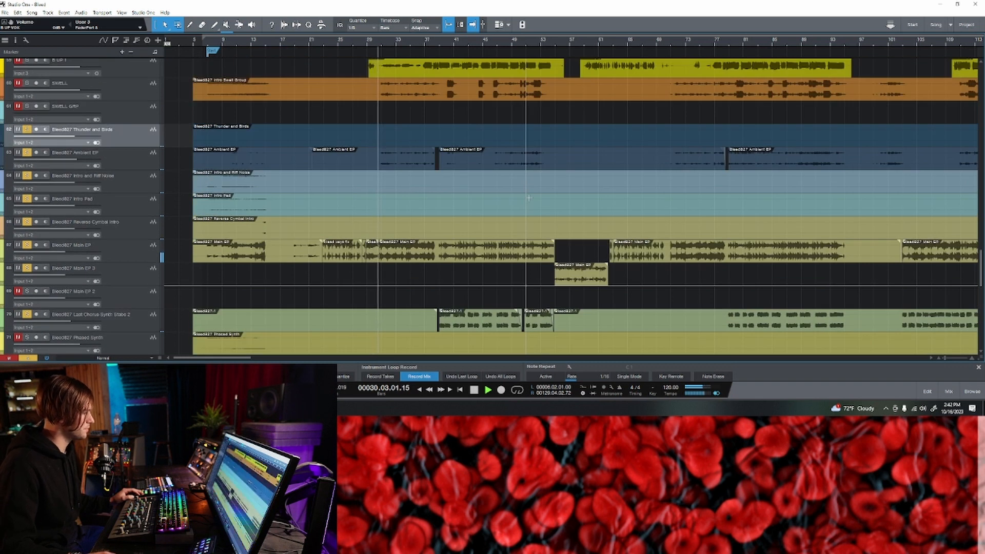
pyautogui.scroll(-5, 529, 198)
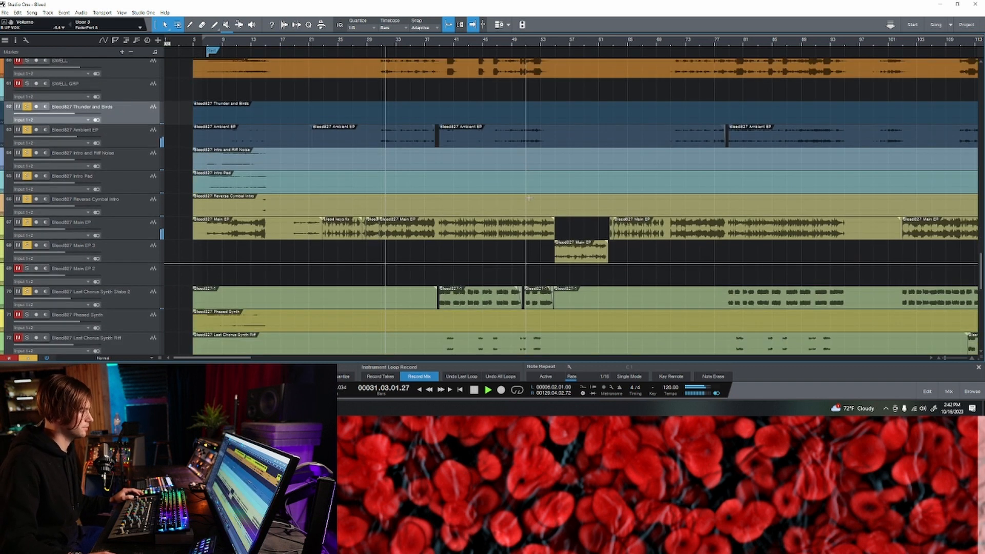
pyautogui.press('F3')
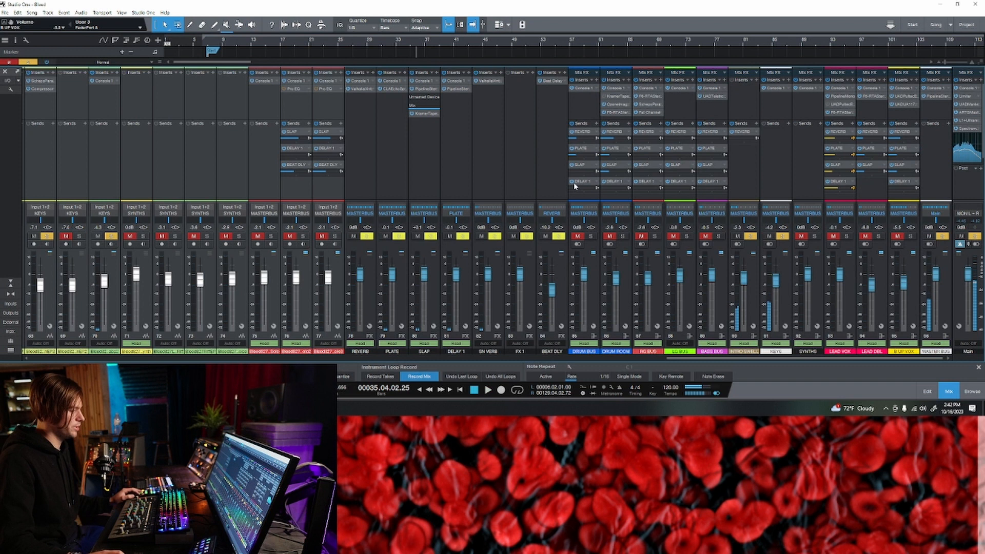
pyautogui.click(749, 176)
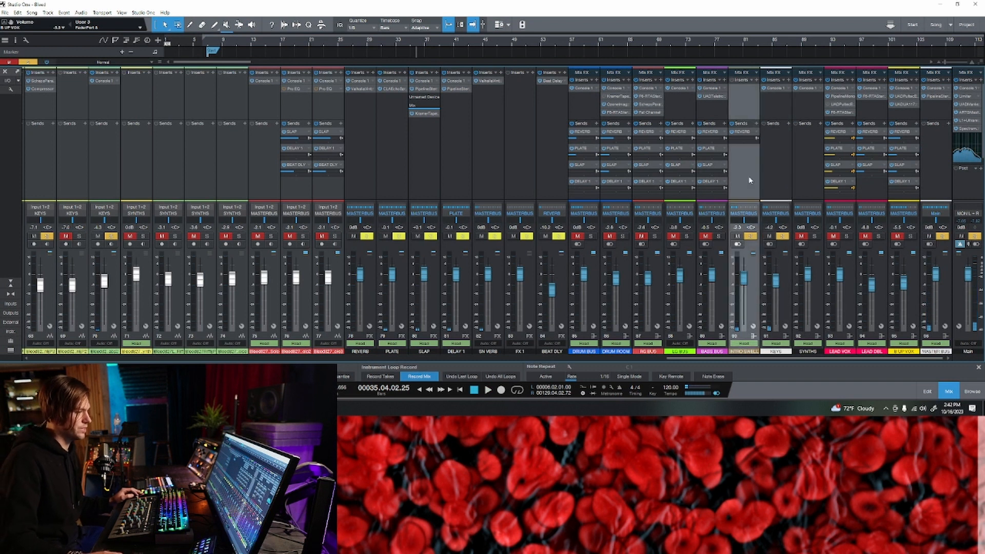
pyautogui.click(767, 182)
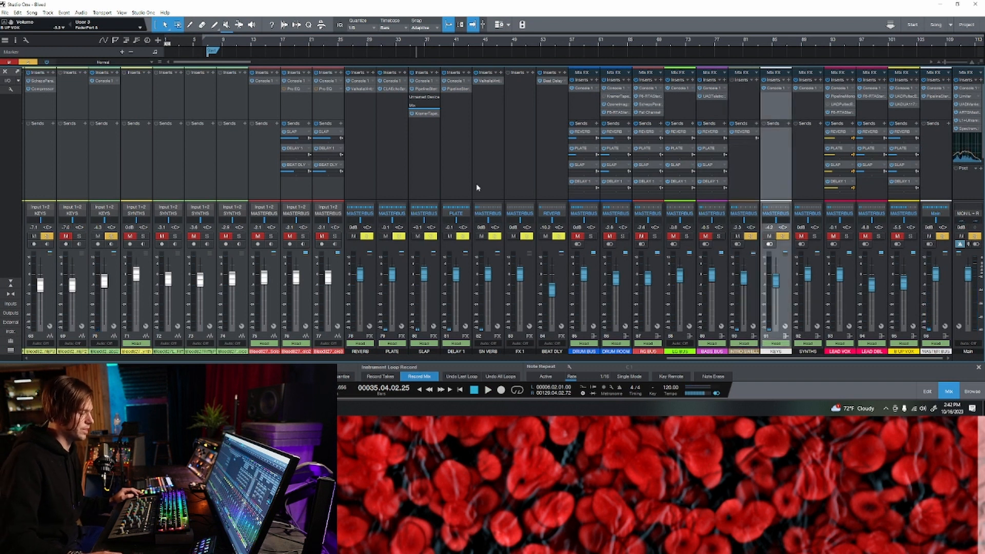
# Step: Take INTRO/SWELL out of the solo and play the KEYS tracks from 38.04.01.00
pyautogui.press('F3')
pyautogui.press('F3')
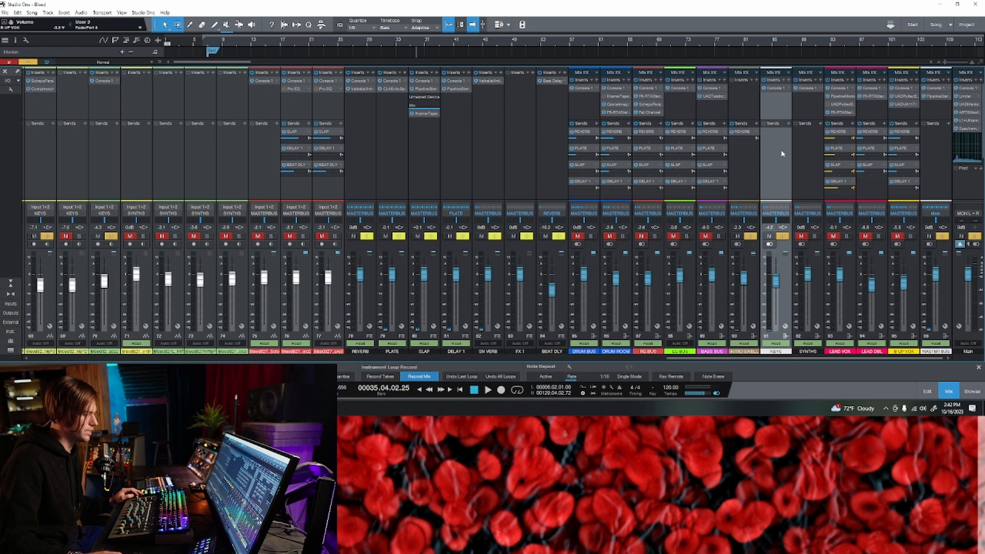
pyautogui.press('Up')
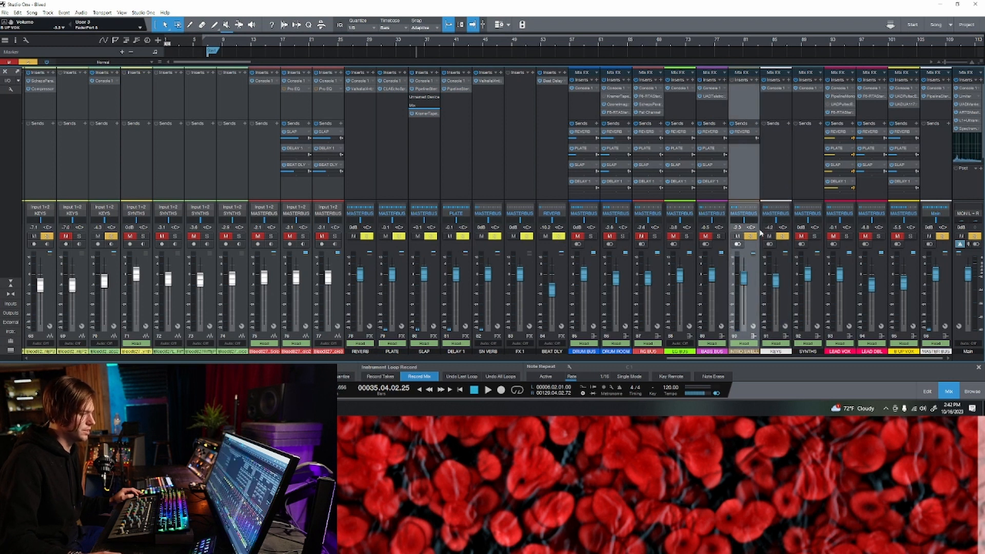
pyautogui.press('F3')
pyautogui.scroll(-3, 501, 161)
pyautogui.scroll(3, 501, 162)
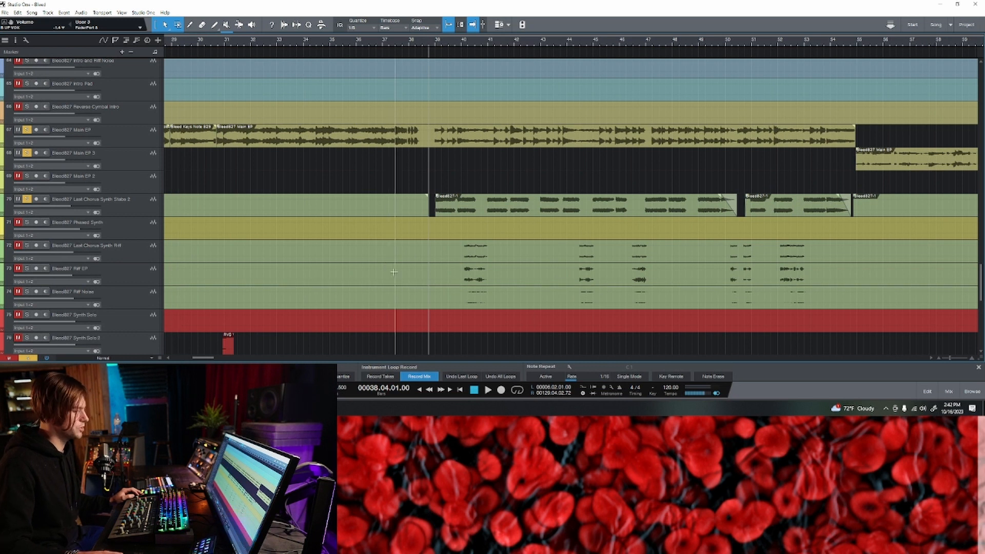
pyautogui.press('space')
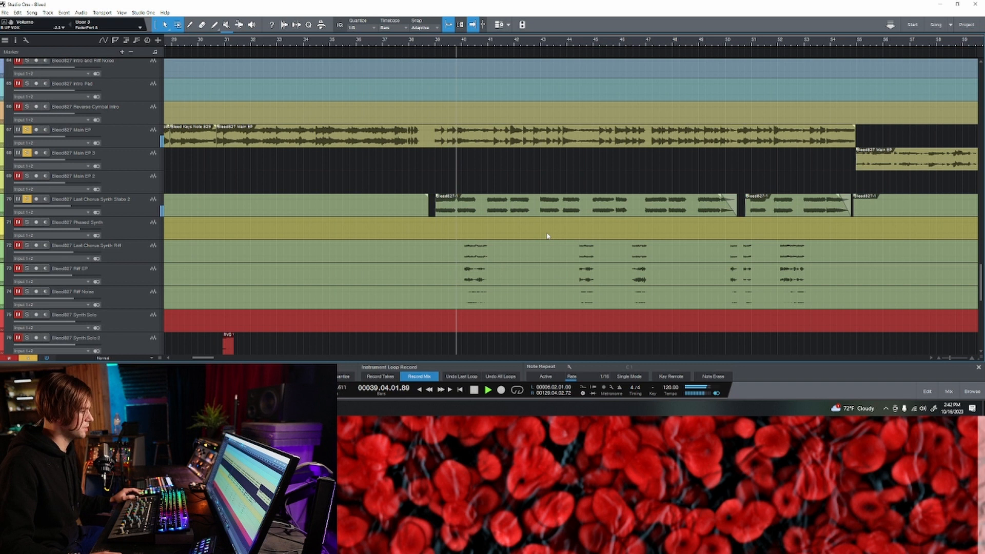
pyautogui.scroll(3, 547, 236)
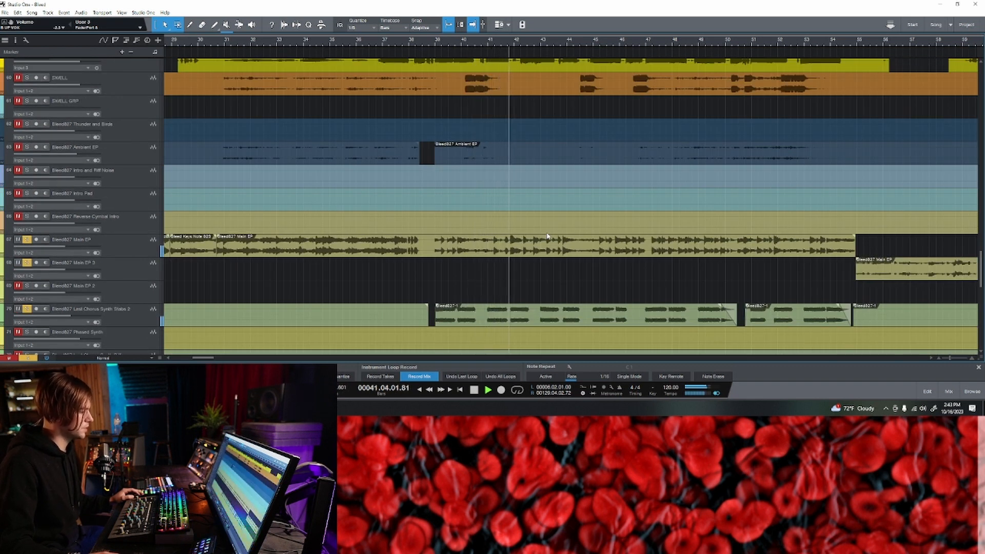
# Step: Move the solo from KEYS to SYNTHS, audition the synth tracks from around bar 40, and stop playback
pyautogui.scroll(2, 547, 236)
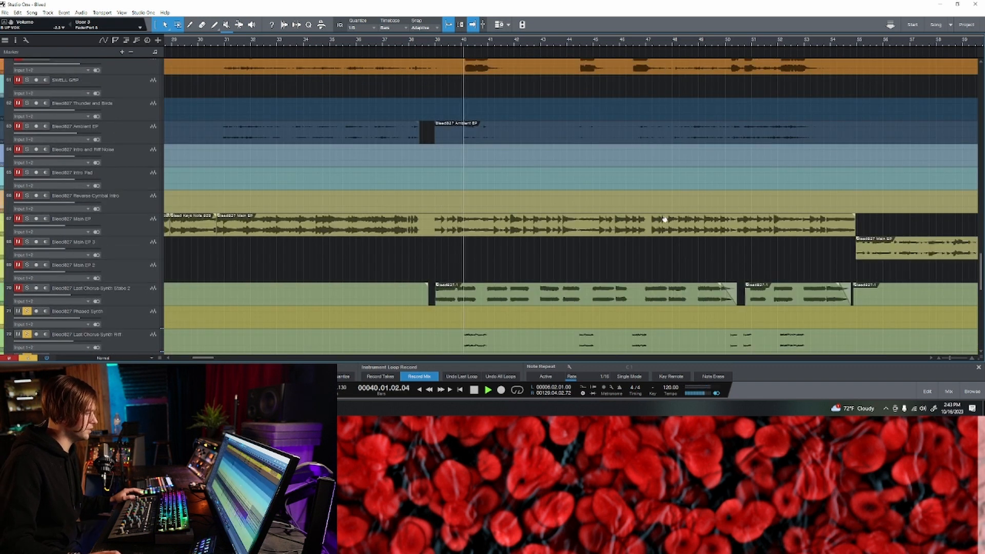
pyautogui.press('F3')
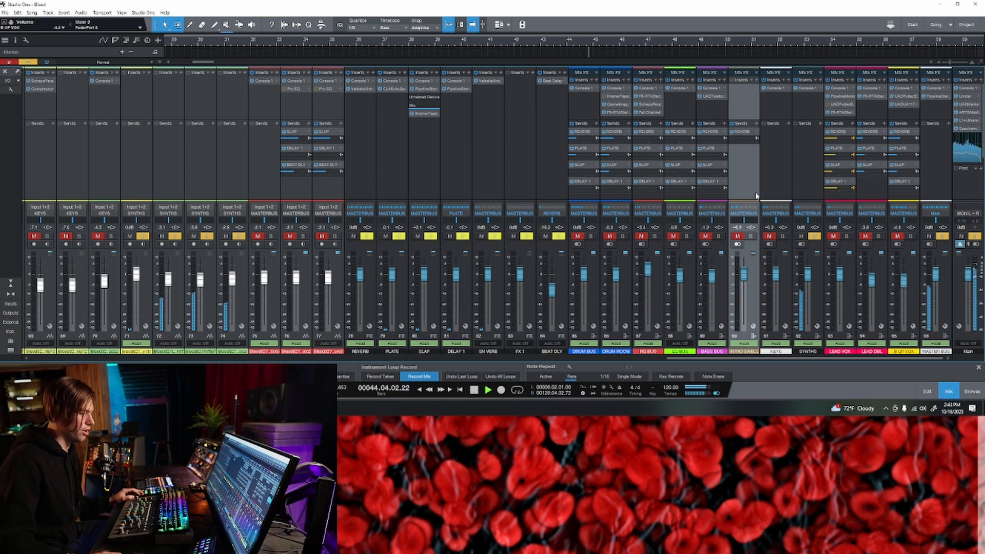
pyautogui.press('space')
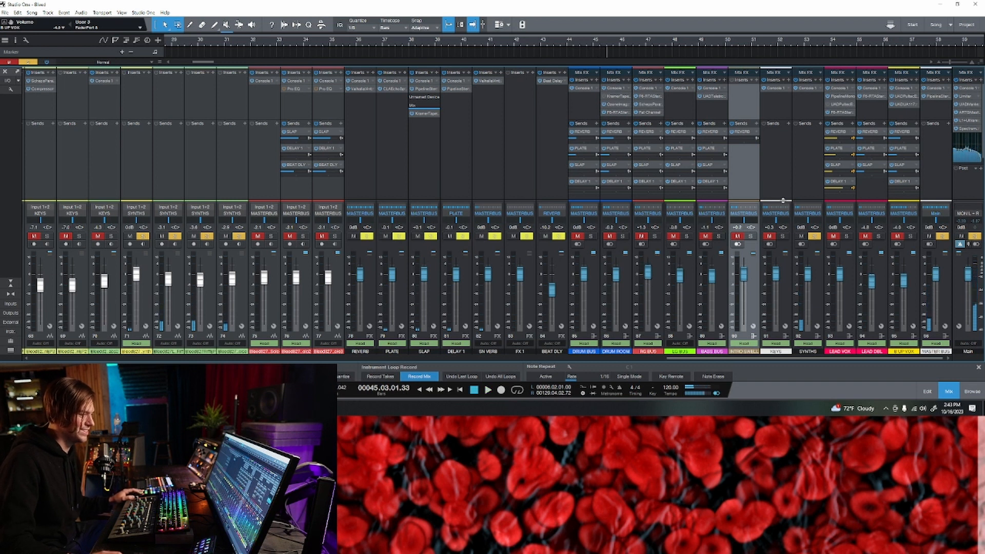
# Step: Add KEYS and INTRO/SWELL to the SYNTHS solo and place the playback position at 38.04.01.00
pyautogui.click(784, 236)
pyautogui.click(750, 236)
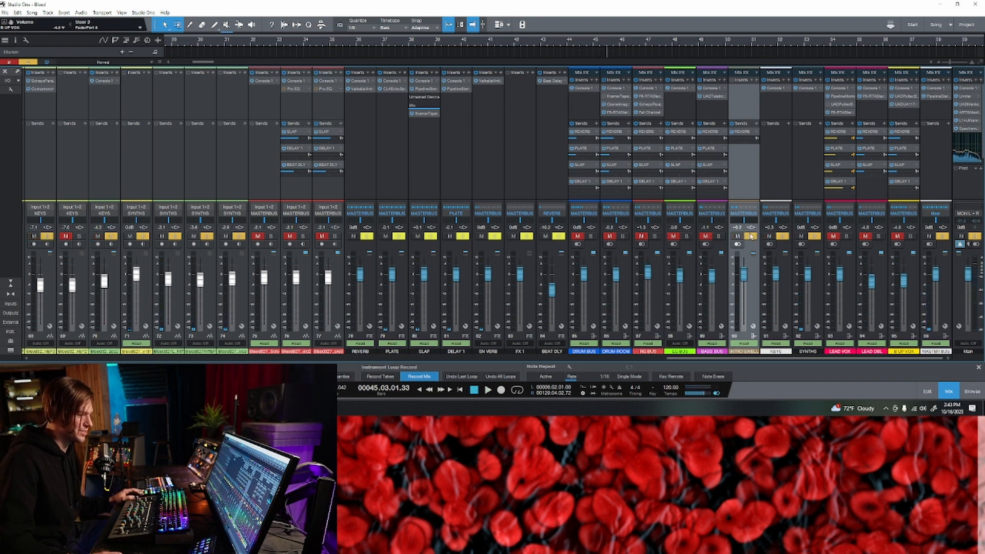
pyautogui.press('F3')
pyautogui.scroll(-2, 587, 154)
pyautogui.scroll(3, 564, 148)
pyautogui.click(455, 44)
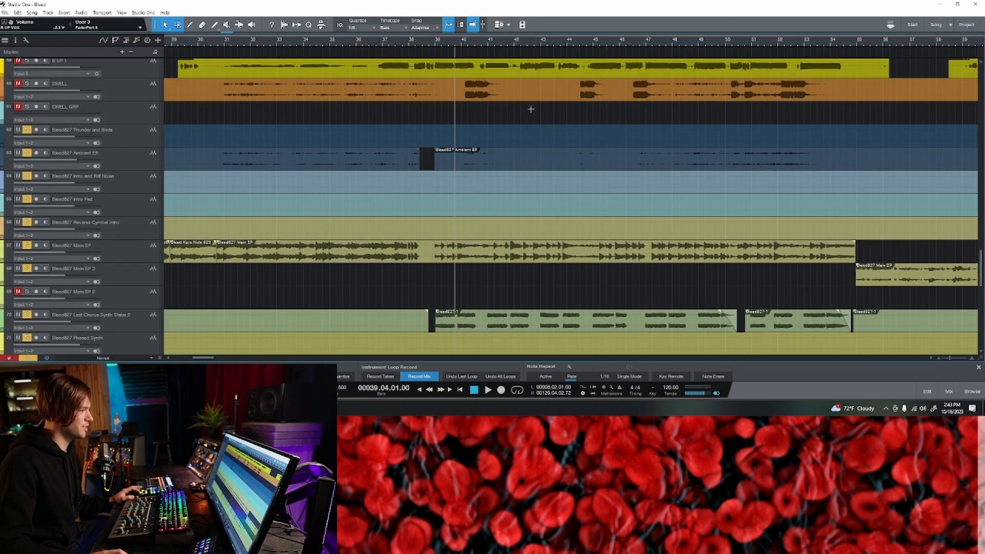
pyautogui.scroll(-3, 531, 107)
pyautogui.press('F3')
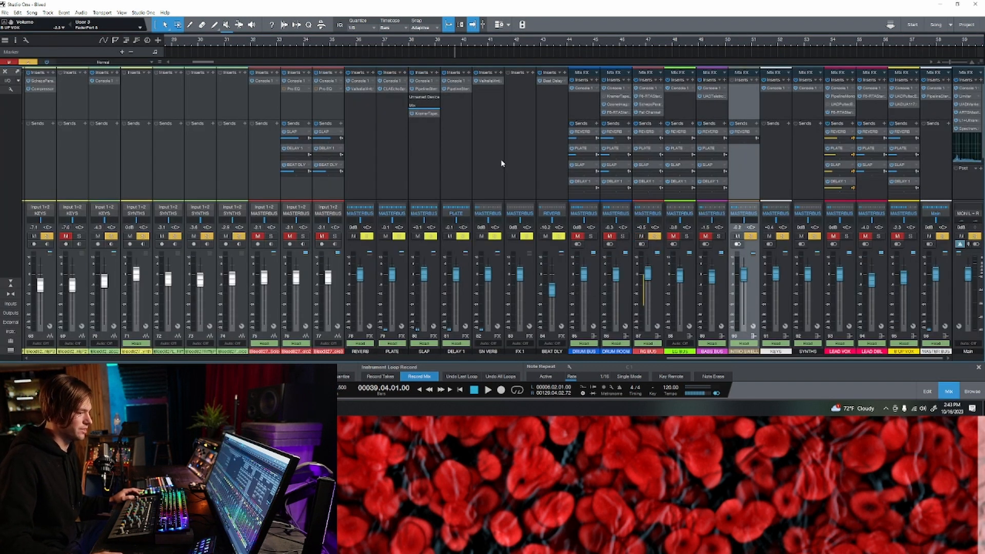
pyautogui.press('F3')
pyautogui.click(427, 41)
pyautogui.scroll(4, 591, 154)
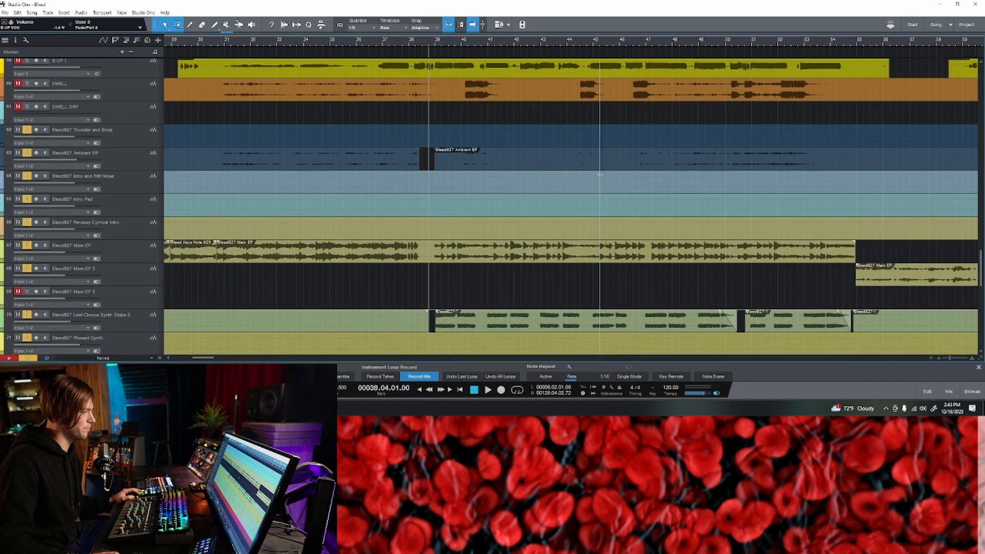
# Step: Play the intro, keys and synth tracks together from 38.04.01.00, with RG BUS added to the solo
pyautogui.scroll(-6, 599, 174)
pyautogui.scroll(6, 599, 174)
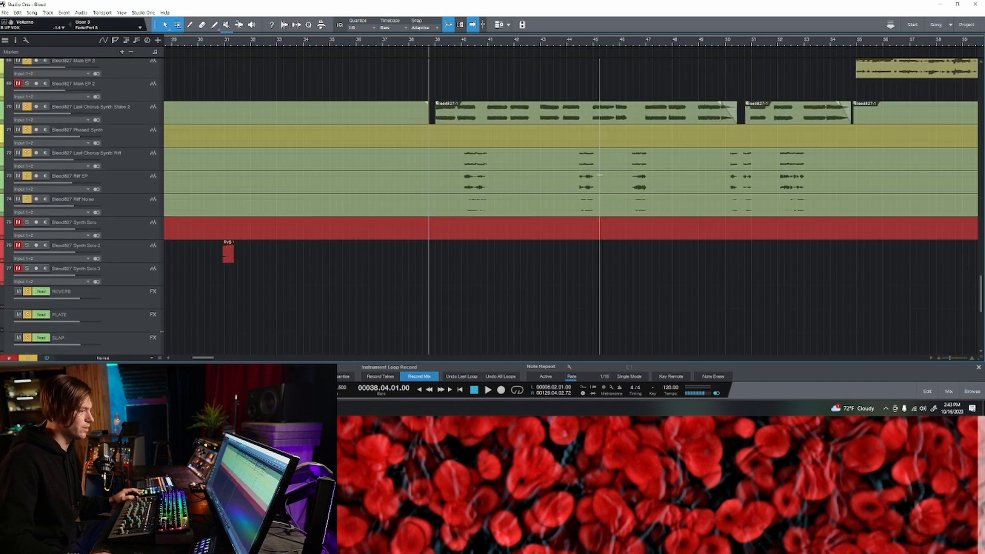
pyautogui.scroll(-7, 596, 226)
pyautogui.press('space')
pyautogui.scroll(4, 605, 224)
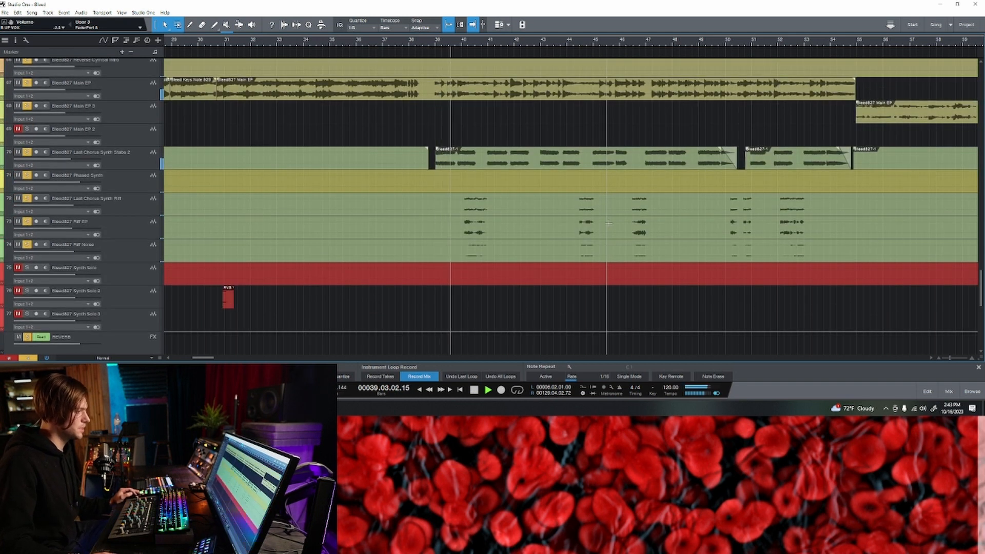
pyautogui.scroll(3, 609, 223)
pyautogui.press('F3')
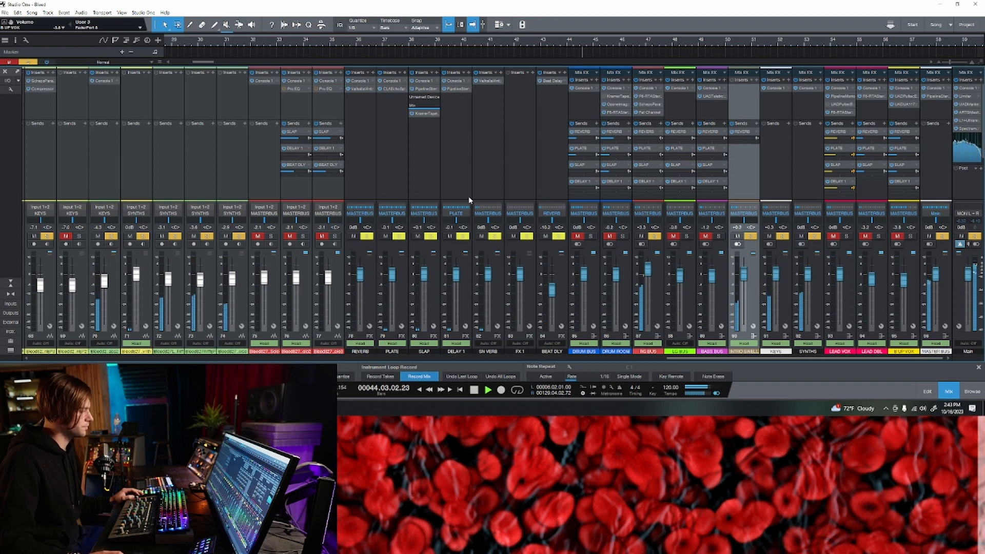
# Step: Add the Synth Solo tracks to the solo and examine the drum, guitar, bass and vocal tracks during playback, stopping it at the end
pyautogui.click(301, 234)
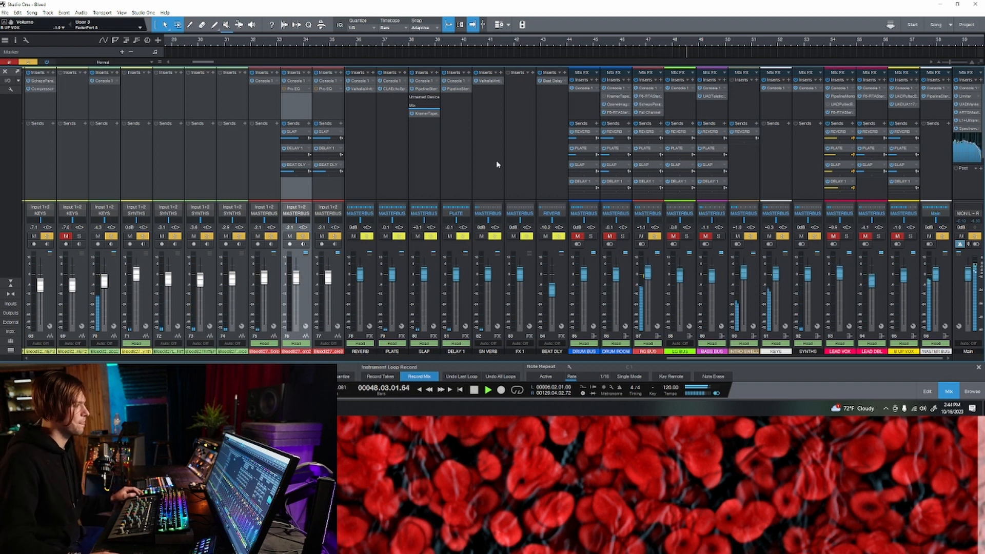
pyautogui.press('F3')
pyautogui.scroll(-2, 451, 41)
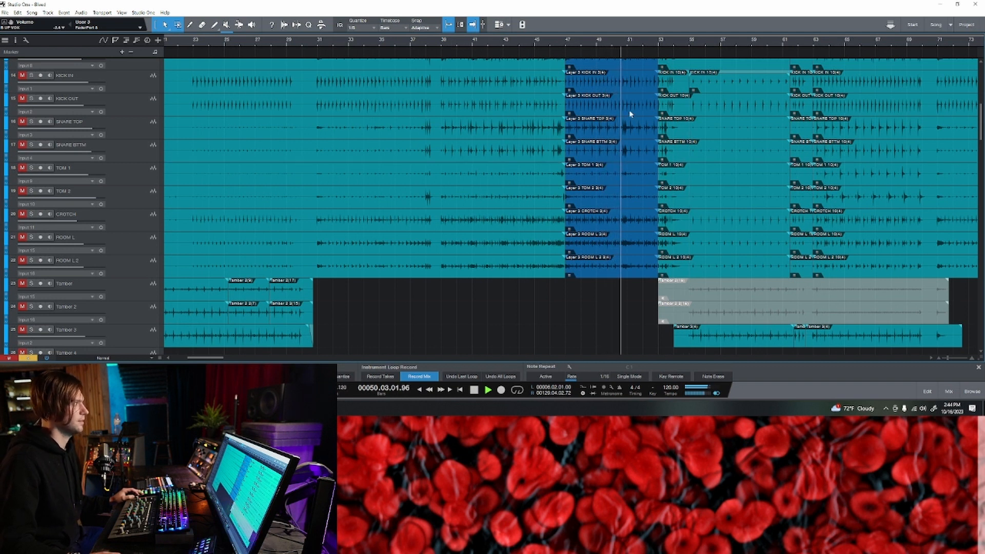
pyautogui.scroll(-2, 726, 236)
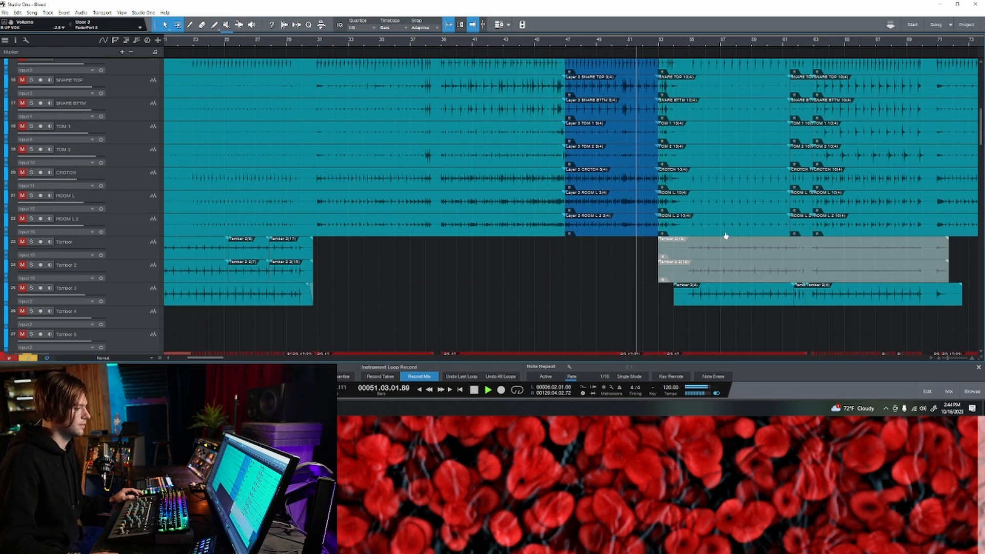
pyautogui.scroll(-12, 726, 236)
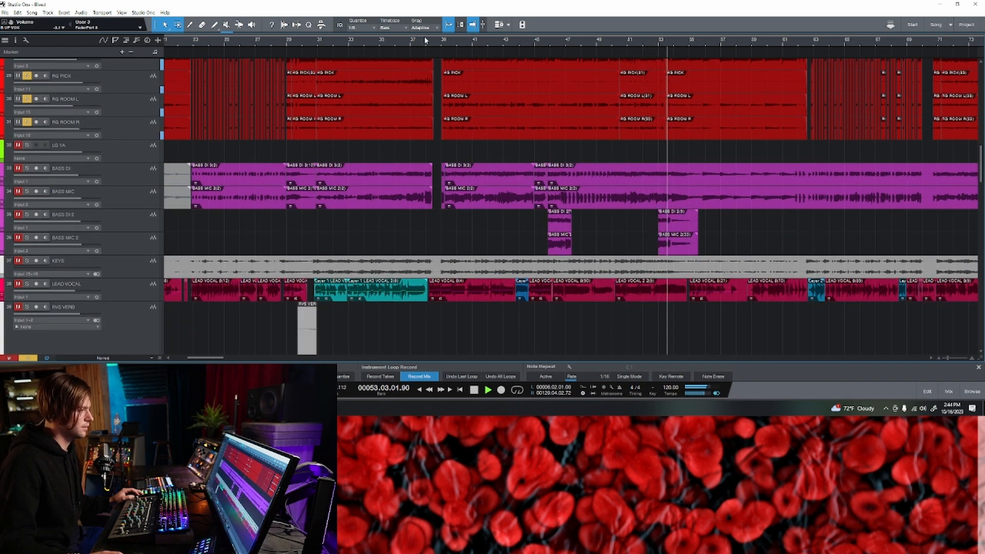
pyautogui.scroll(-4, 424, 41)
pyautogui.press('space')
# Step: Place the playback position at 102.04.03.00 and examine the drum, guitar and bass events around the gap there
pyautogui.scroll(6, 362, 40)
pyautogui.scroll(4, 558, 108)
pyautogui.click(324, 43)
pyautogui.scroll(5, 326, 43)
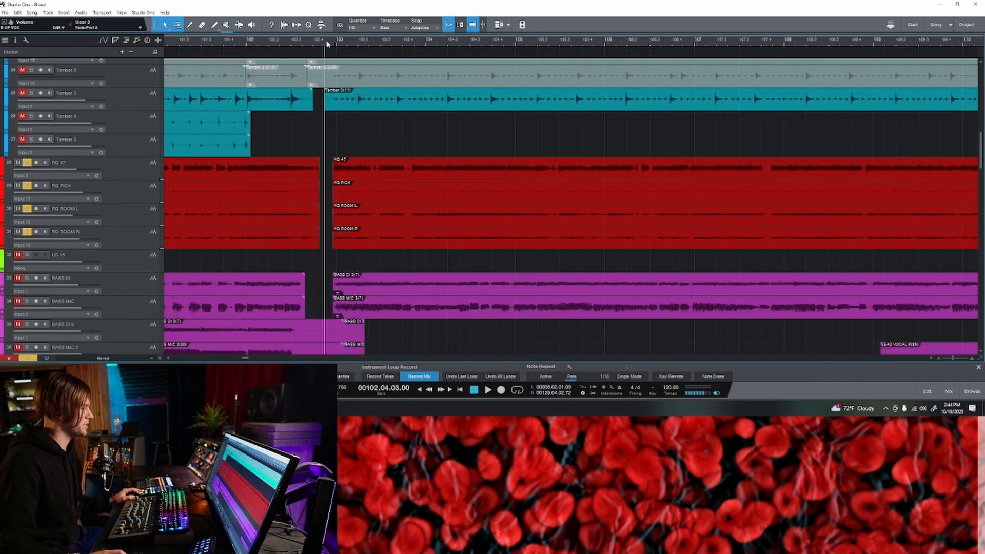
pyautogui.scroll(3, 352, 91)
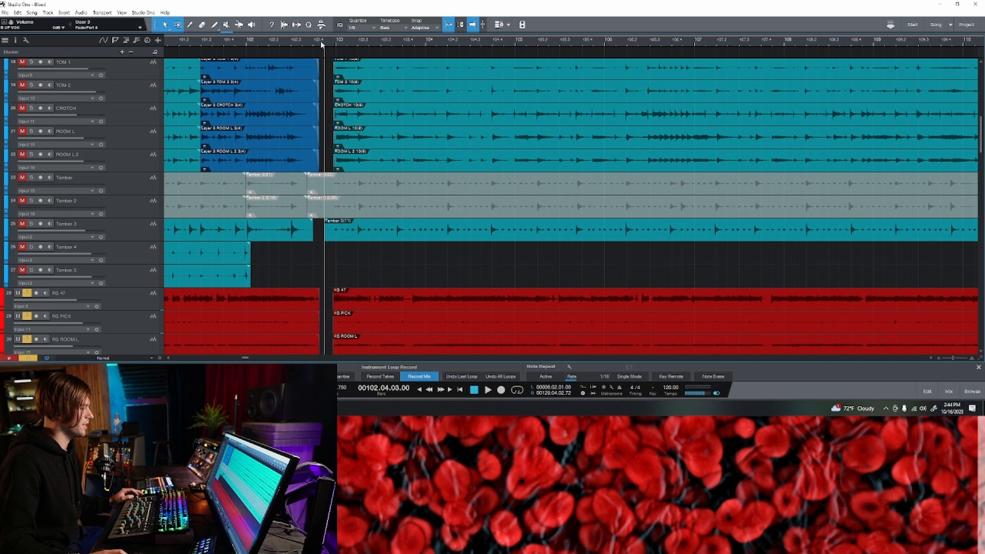
pyautogui.scroll(-8, 398, 140)
pyautogui.scroll(5, 399, 140)
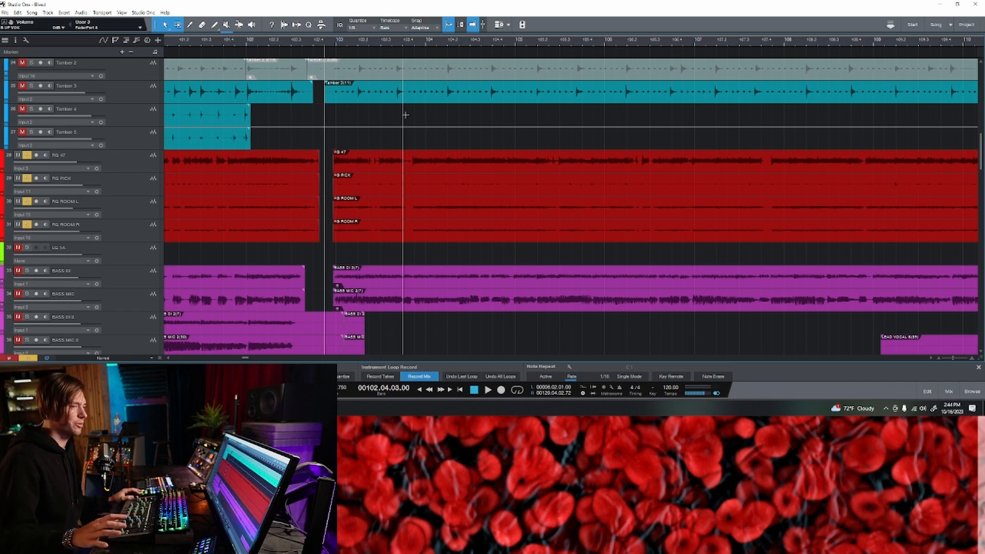
# Step: Move the playback position to 111.02.01.00 and examine the drum, guitar, bass and keys events through to the song's end
pyautogui.click(322, 46)
pyautogui.click(323, 47)
pyautogui.press('w')
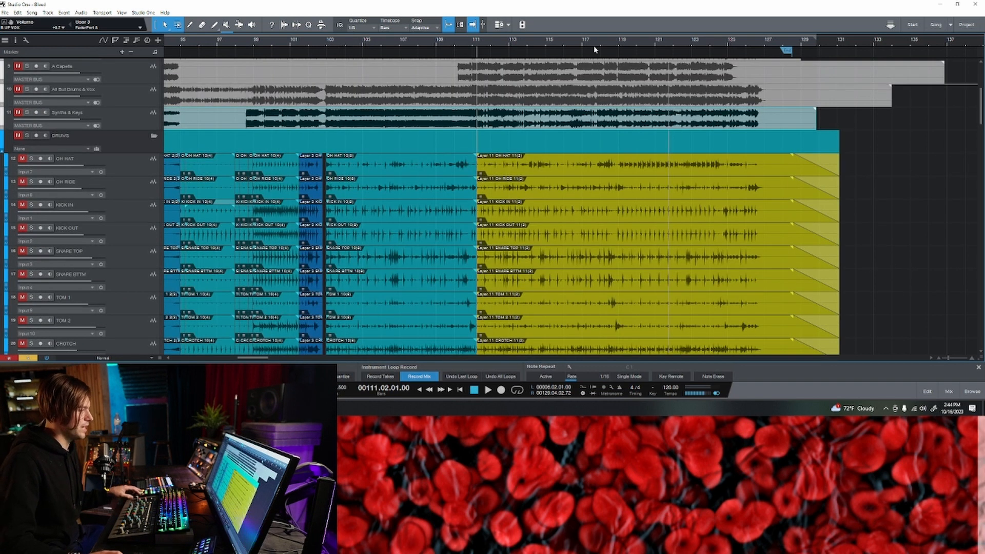
pyautogui.scroll(3, 593, 45)
pyautogui.scroll(-3, 394, 49)
pyautogui.scroll(-8, 644, 167)
pyautogui.scroll(-7, 643, 166)
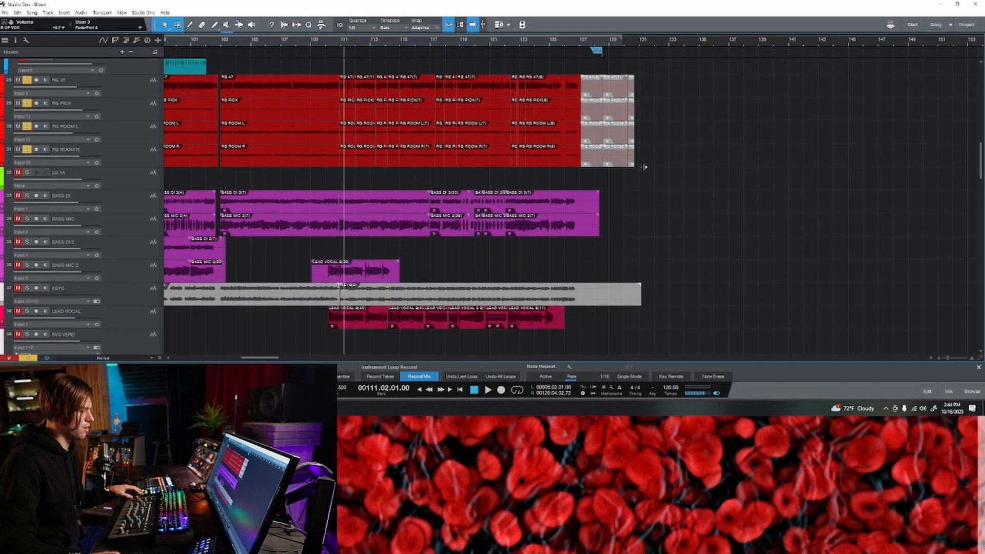
# Step: Play the song's ending from 111.02.01.00 with the guitars soloed alongside the intro tracks, and examine the vocal, backing vocal and swell tracks
pyautogui.scroll(3, 644, 166)
pyautogui.scroll(3, 644, 167)
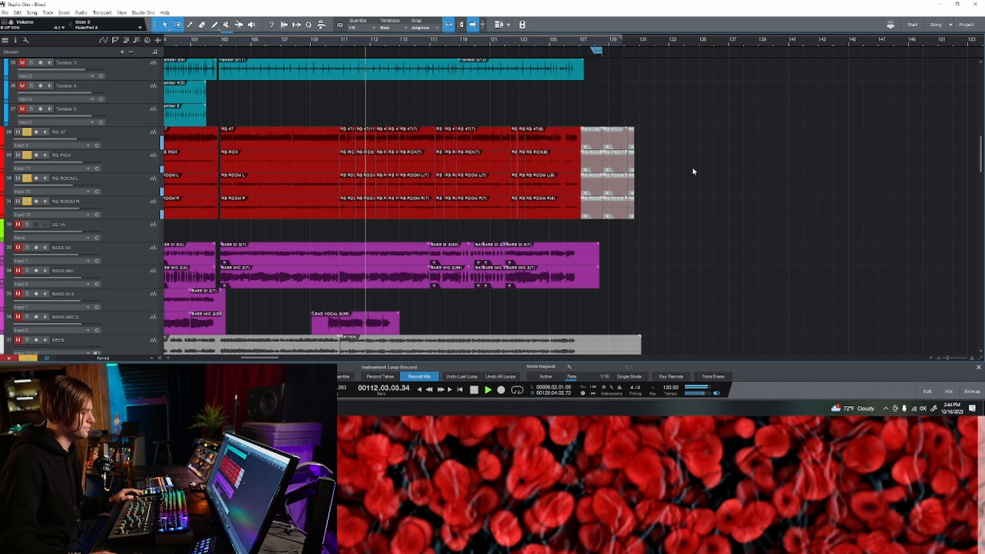
pyautogui.scroll(-5, 691, 175)
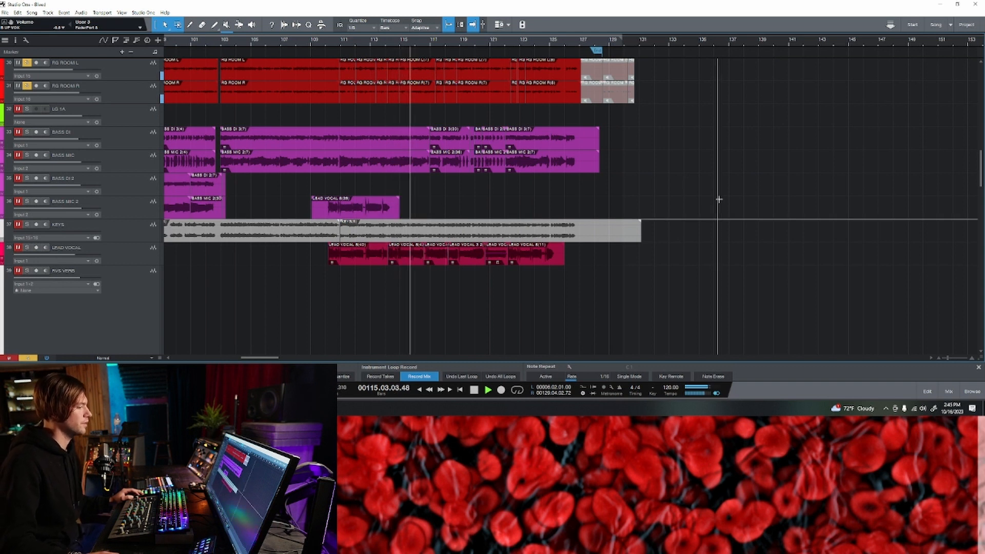
pyautogui.scroll(-18, 719, 199)
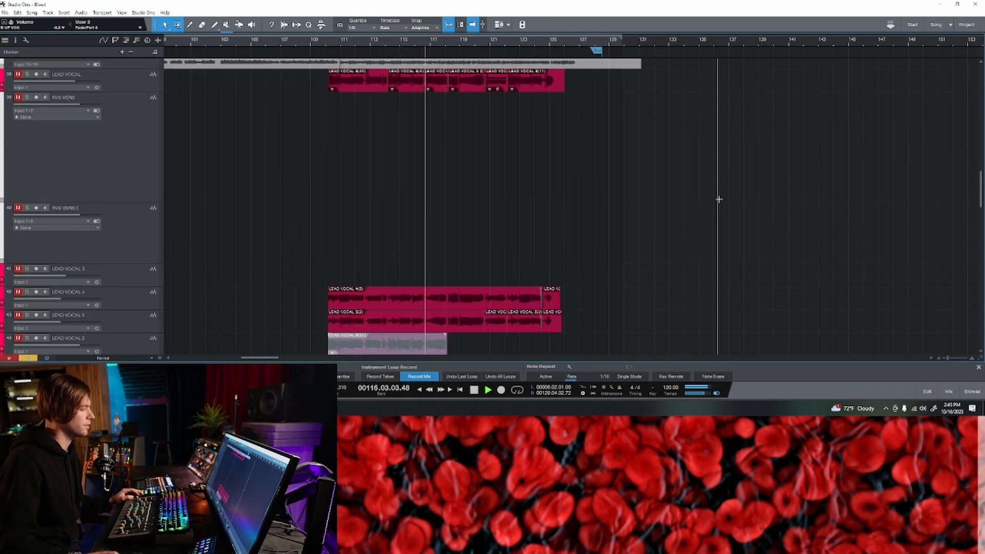
pyautogui.scroll(-3, 718, 200)
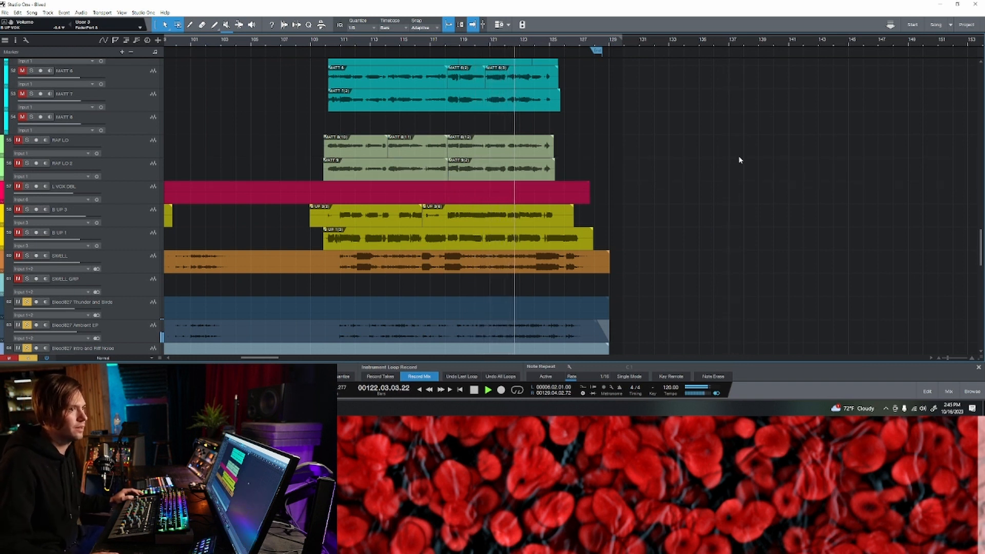
pyautogui.scroll(10, 741, 218)
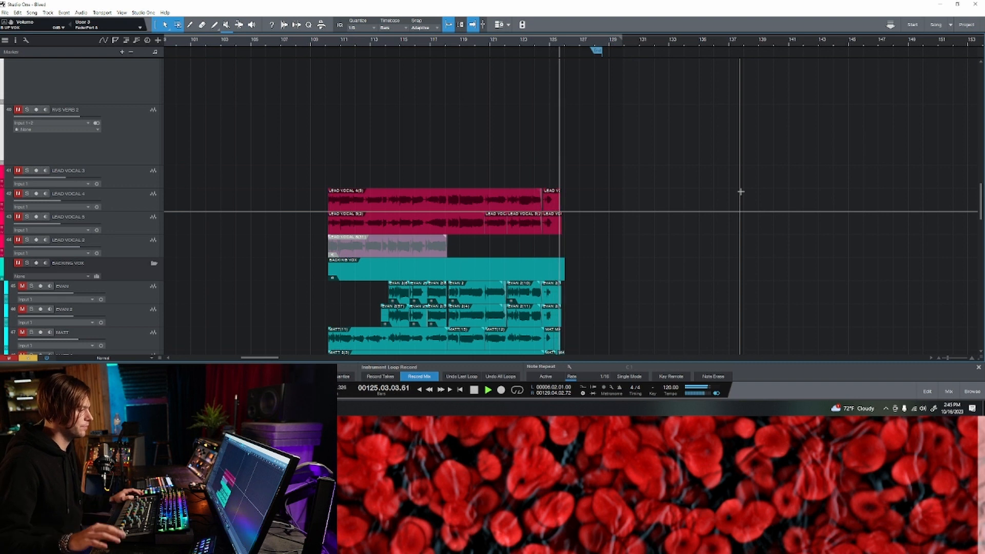
pyautogui.scroll(-2, 636, 200)
pyautogui.scroll(4, 645, 211)
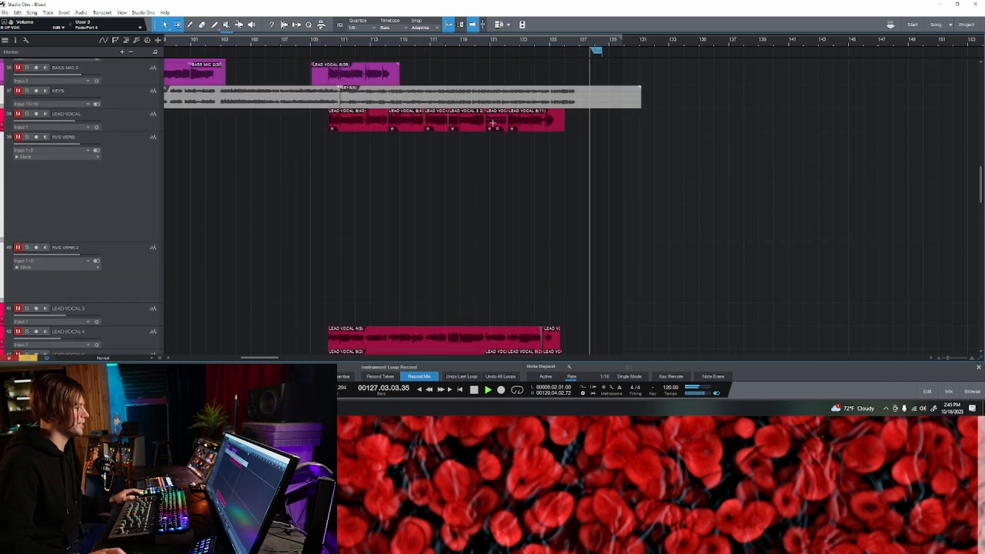
# Step: Stop playback and take the Intro/Swell bus out of solo
pyautogui.press('space')
pyautogui.press('F3')
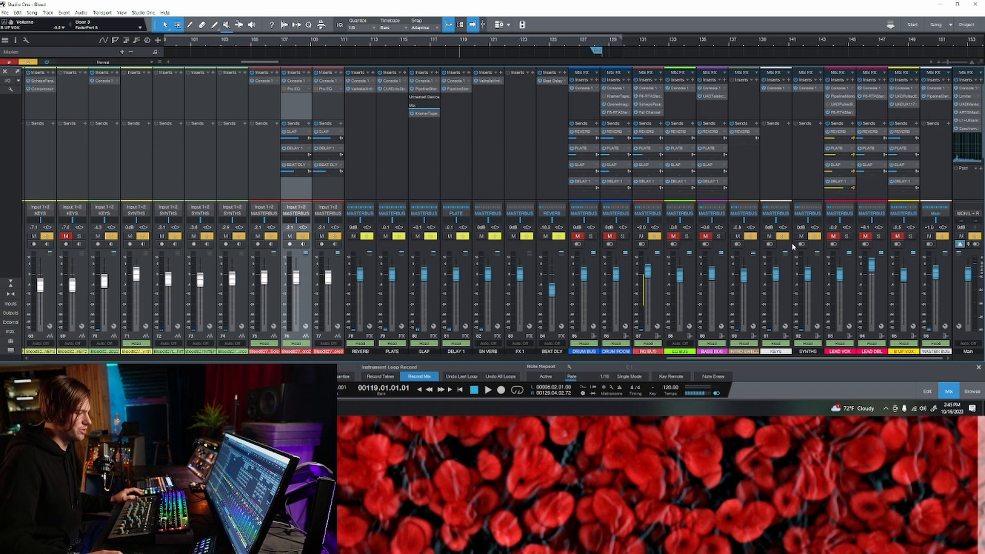
pyautogui.click(744, 237)
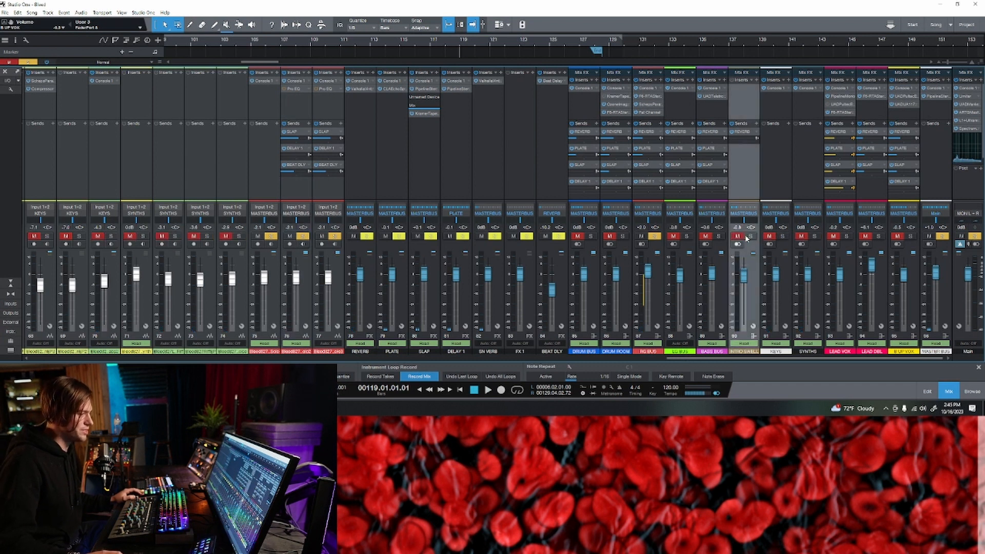
pyautogui.press('F3')
# Step: Play the synth solo section from 94.04.01.00 and solo the Synth Solo 2 track to audition it
pyautogui.scroll(-4, 482, 41)
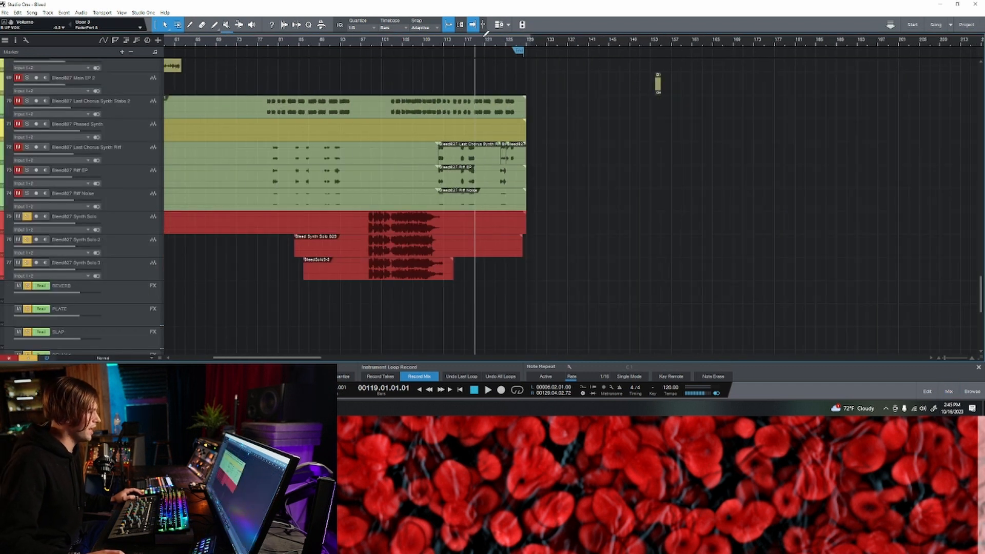
pyautogui.scroll(5, 348, 44)
pyautogui.scroll(-2, 374, 46)
pyautogui.scroll(1, 406, 46)
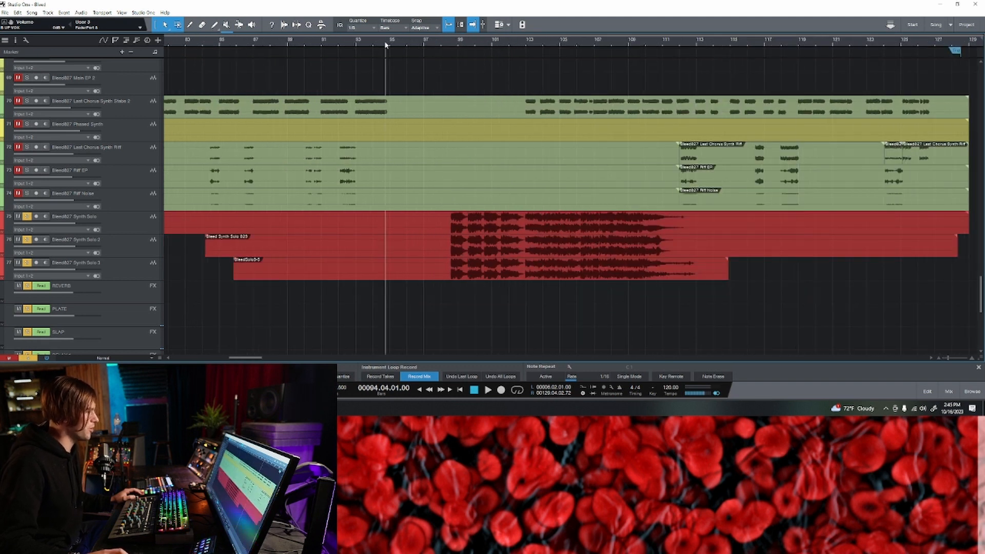
pyautogui.scroll(2, 470, 82)
pyautogui.scroll(-5, 513, 154)
pyautogui.press('space')
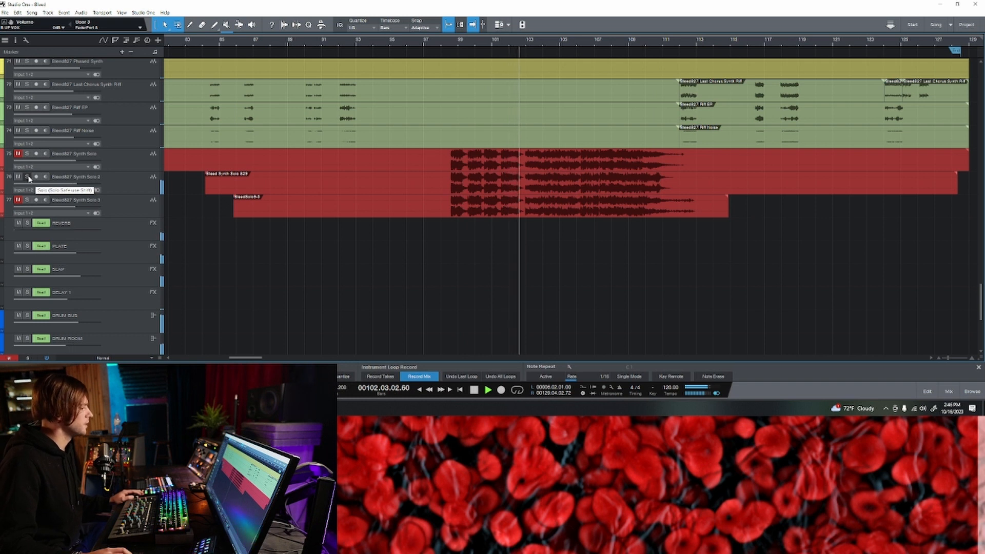
pyautogui.click(27, 177)
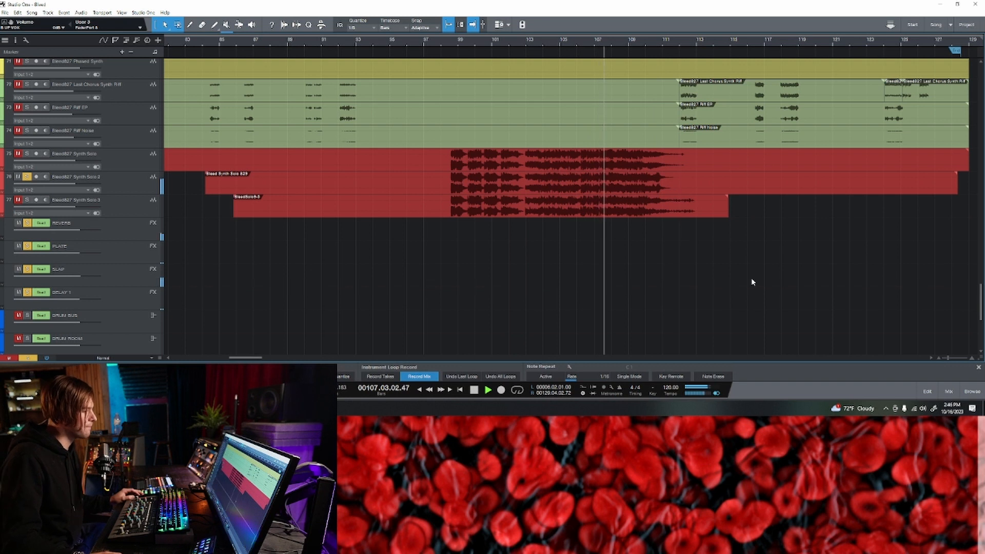
pyautogui.scroll(3, 763, 278)
pyautogui.scroll(-3, 763, 303)
# Step: Examine the drum and tamber tracks across the whole arrangement
pyautogui.press('F3')
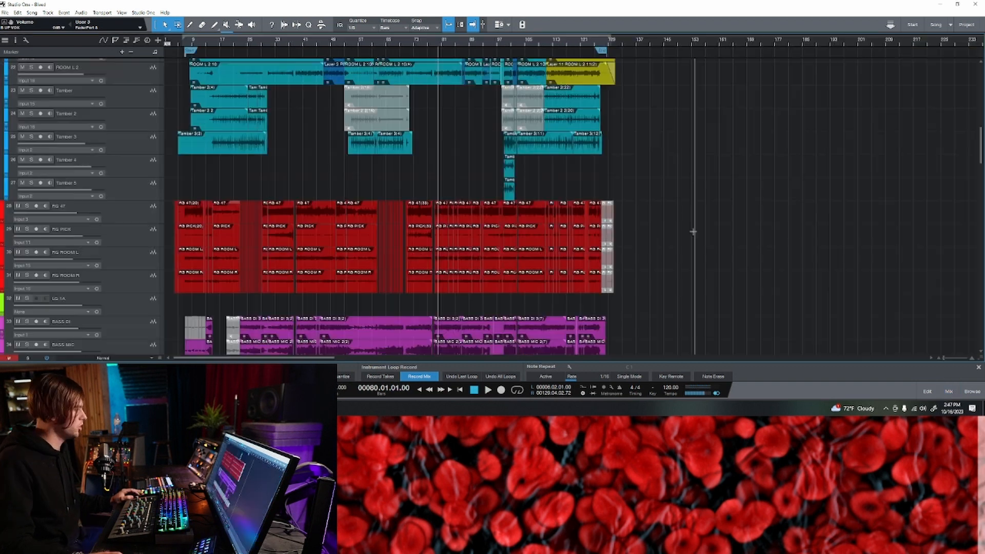
pyautogui.scroll(12, 692, 235)
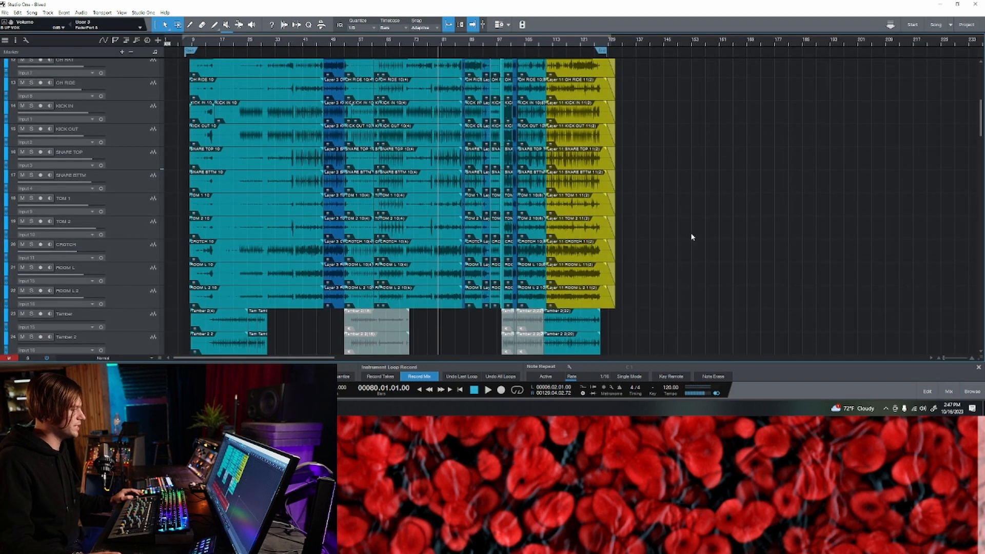
pyautogui.scroll(-10, 692, 235)
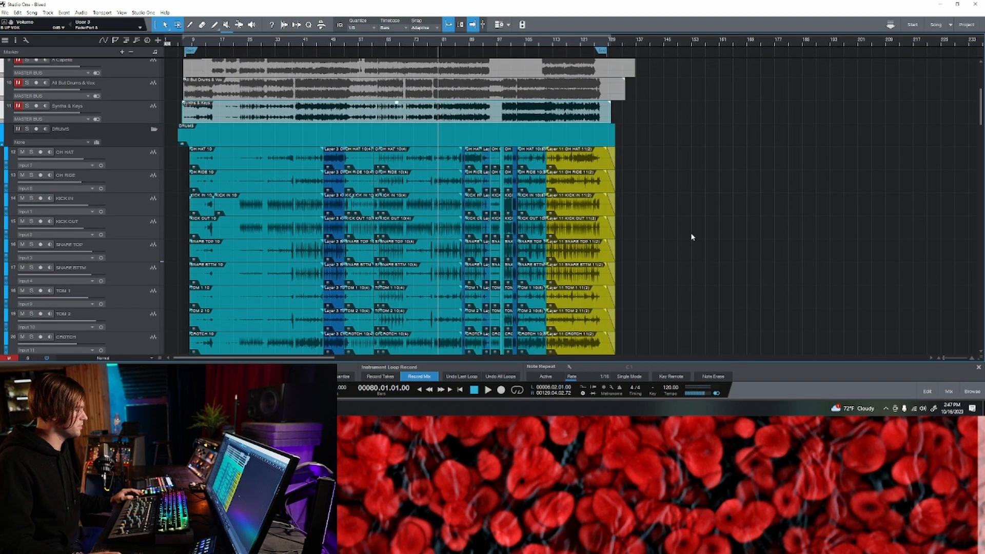
pyautogui.scroll(3, 125, 205)
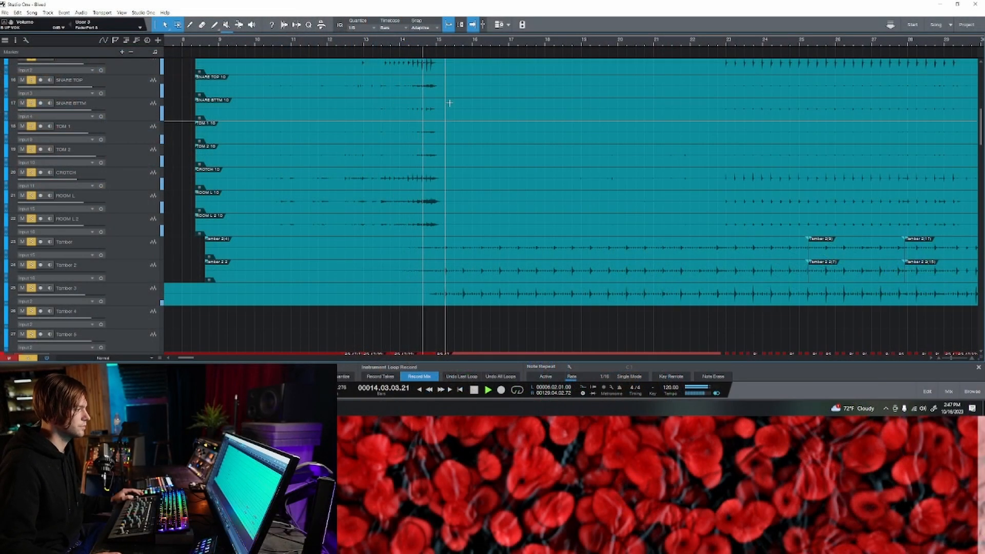
# Step: Switch all solos off and back on during playback to compare the drums with the full mix
pyautogui.scroll(-4, 472, 166)
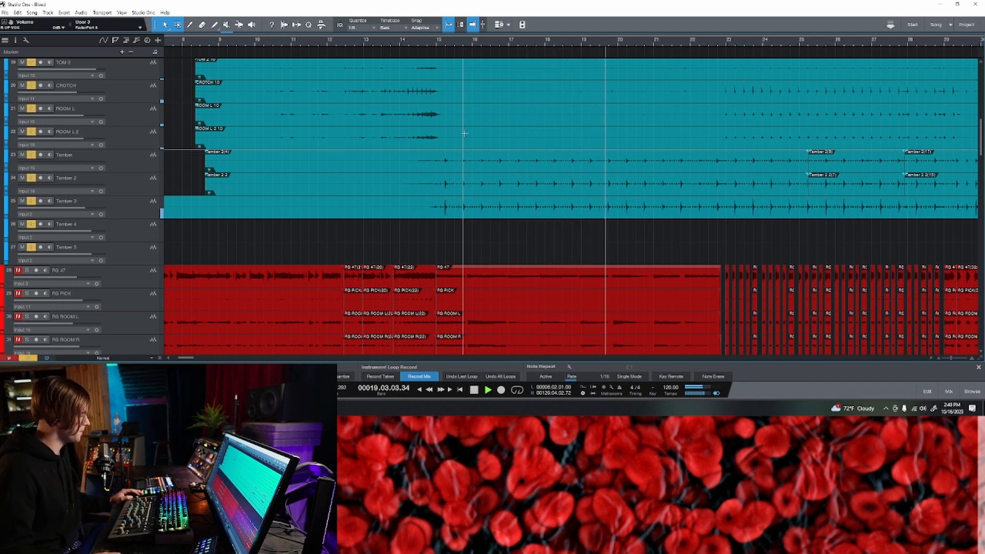
pyautogui.hotkey('shift', 's')
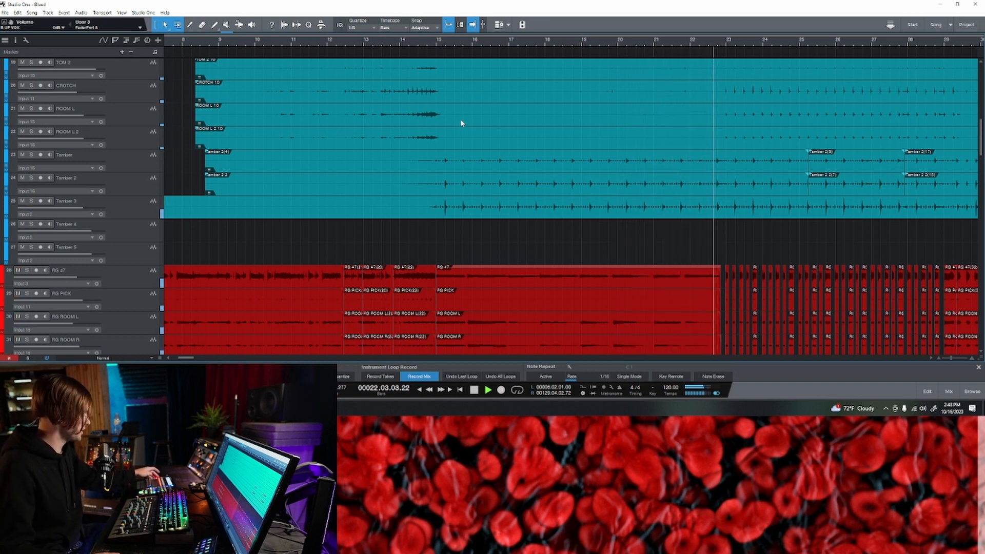
pyautogui.hotkey('shift', 's')
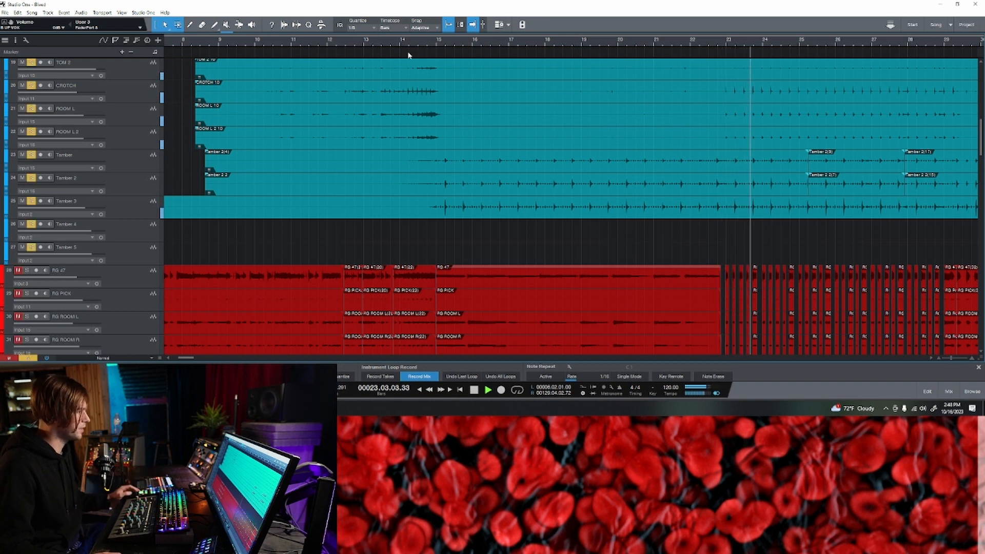
# Step: Go through the OH HAT, OH RIDE, KICK IN, KICK OUT, SNARE TOP and SNARE BTTM tracks, selecting each in turn
pyautogui.scroll(-5, 391, 42)
pyautogui.scroll(7, 593, 241)
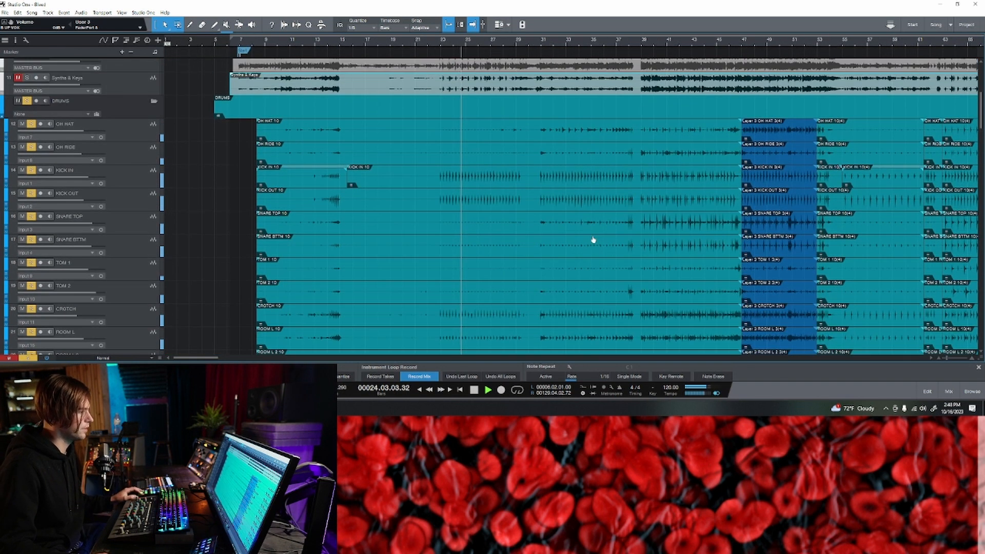
pyautogui.click(131, 91)
pyautogui.click(138, 109)
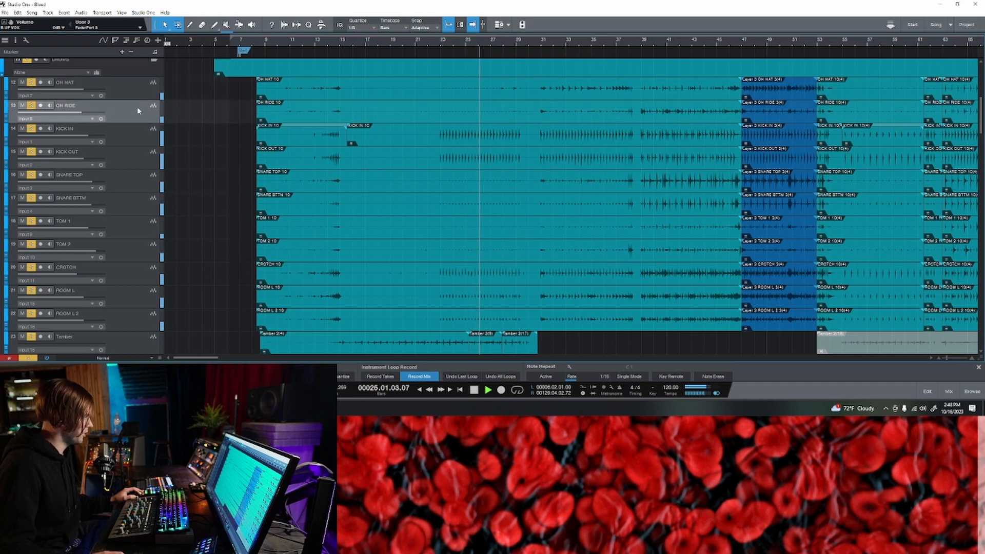
pyautogui.click(130, 141)
pyautogui.click(132, 165)
pyautogui.click(134, 185)
pyautogui.click(134, 208)
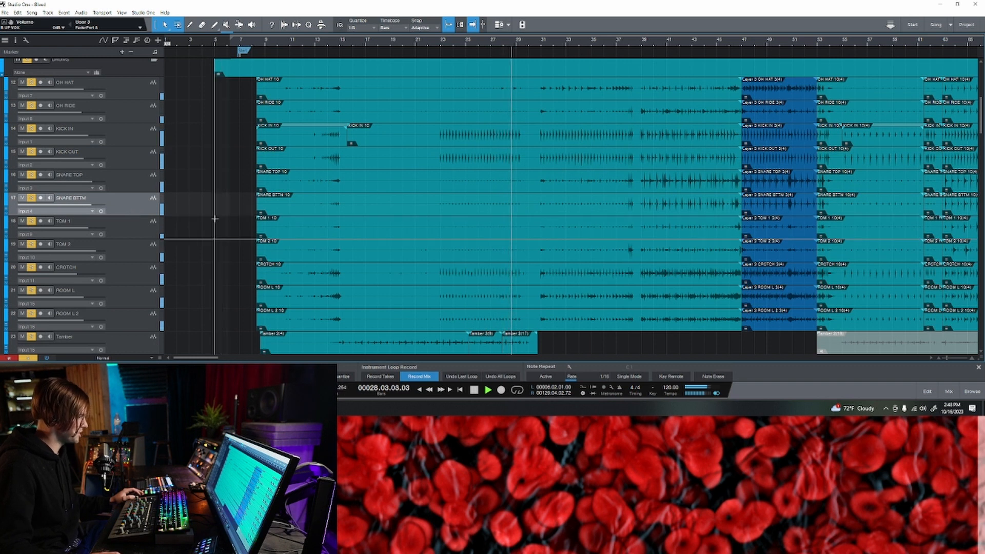
# Step: Stop playback and select the TOM 1, TOM 2 and CROTCH tracks in turn
pyautogui.press('space')
pyautogui.click(133, 233)
pyautogui.click(139, 242)
pyautogui.scroll(-1, 129, 259)
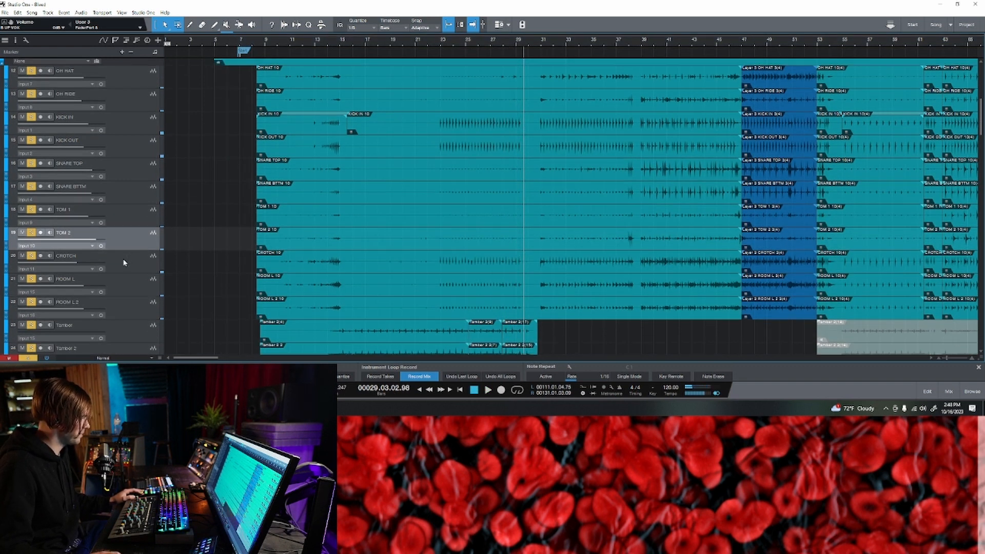
pyautogui.click(129, 263)
pyautogui.scroll(-3, 198, 242)
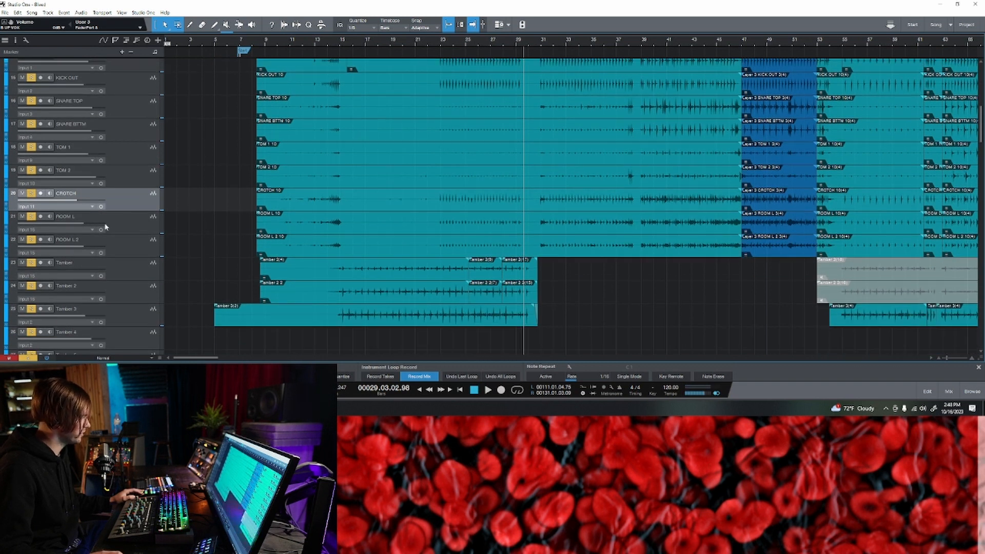
# Step: Solo only the CROTCH track and play it from 23.01.01.00
pyautogui.click(440, 46)
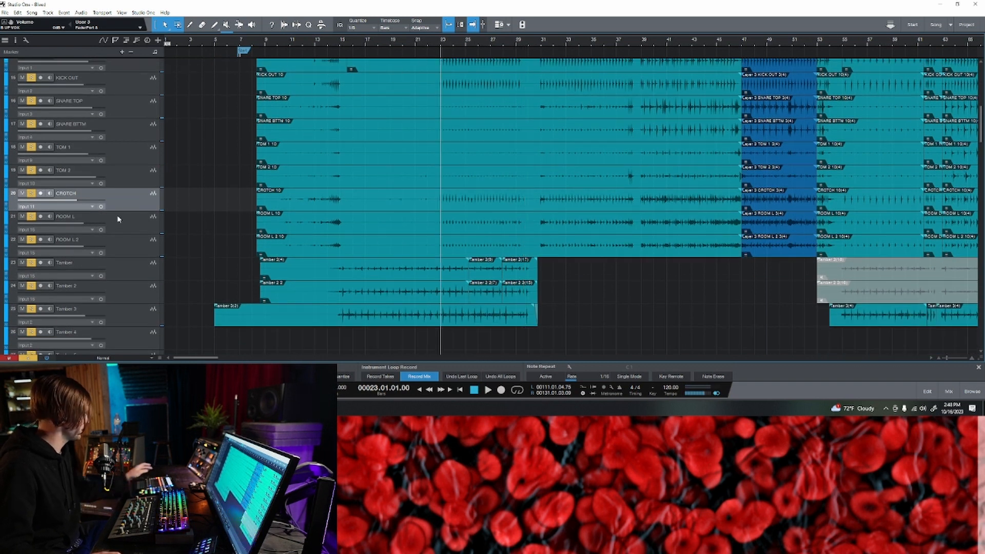
pyautogui.keyDown('alt'); pyautogui.click(31, 194); pyautogui.keyUp('alt')
pyautogui.press('e')
pyautogui.press('e')
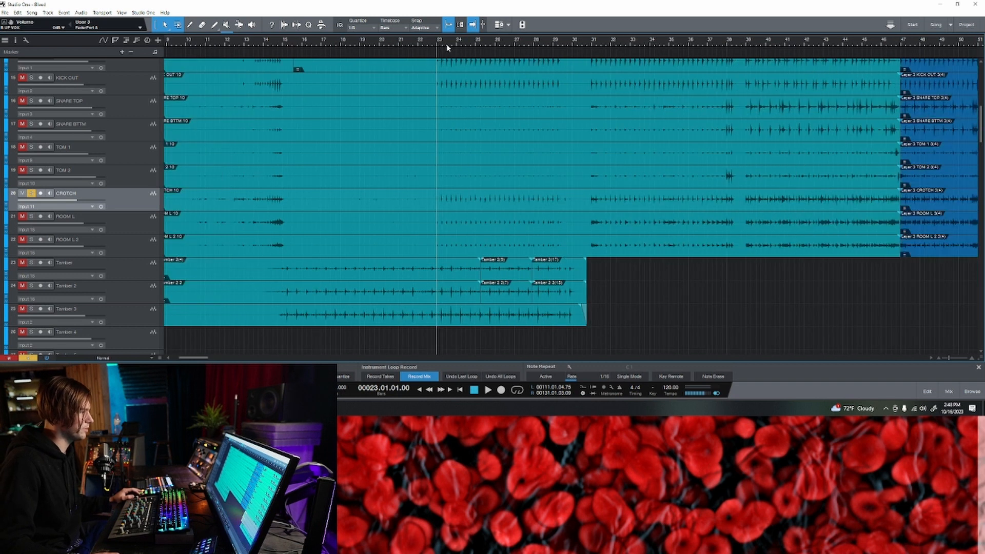
pyautogui.press('space')
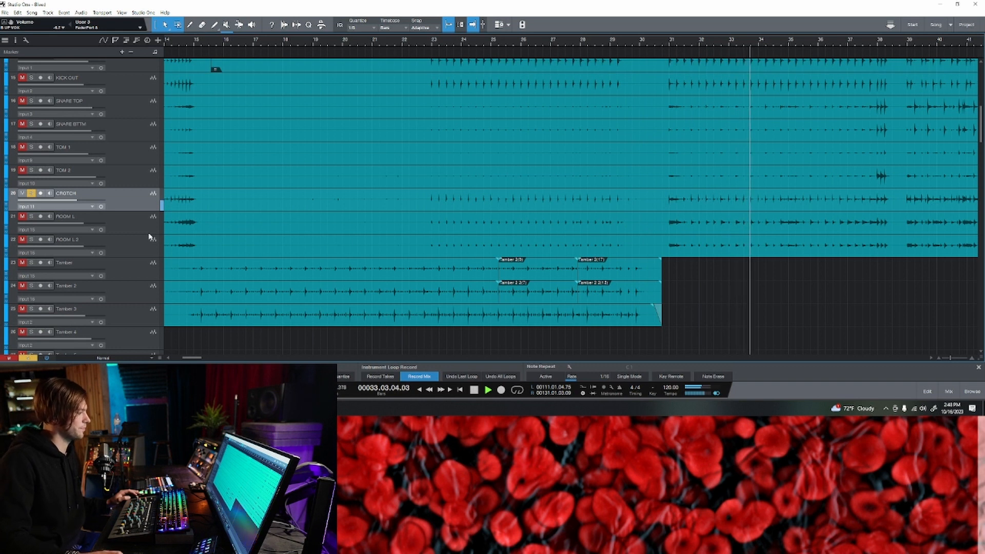
# Step: Add the ROOM L and ROOM L 2 tracks to the solo alongside CROTCH during playback
pyautogui.scroll(-5, 273, 46)
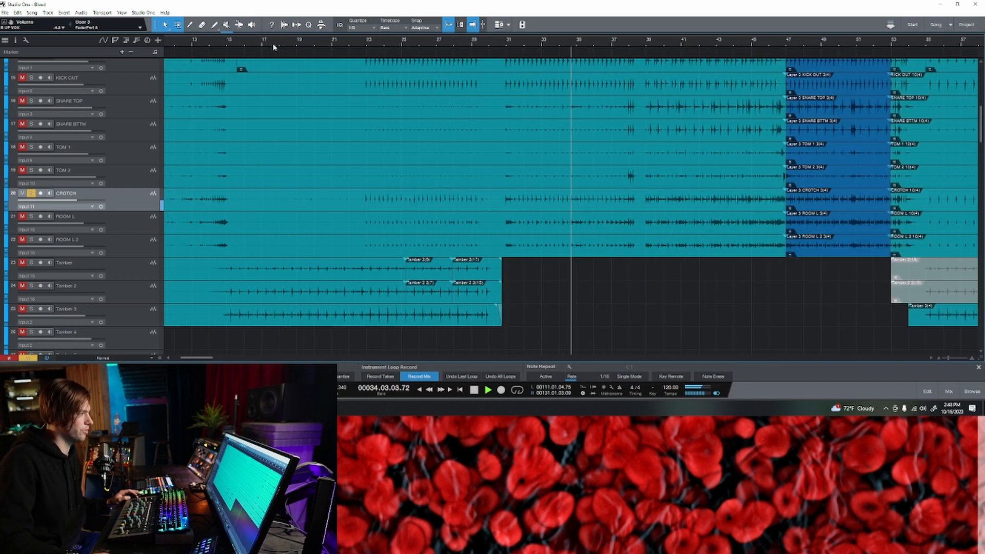
pyautogui.scroll(6, 491, 45)
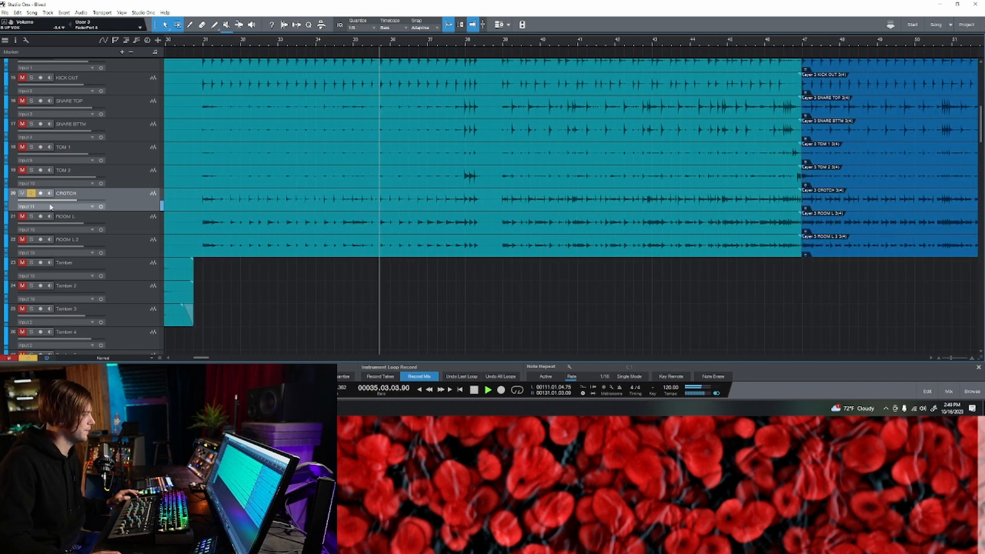
pyautogui.click(31, 216)
pyautogui.click(31, 239)
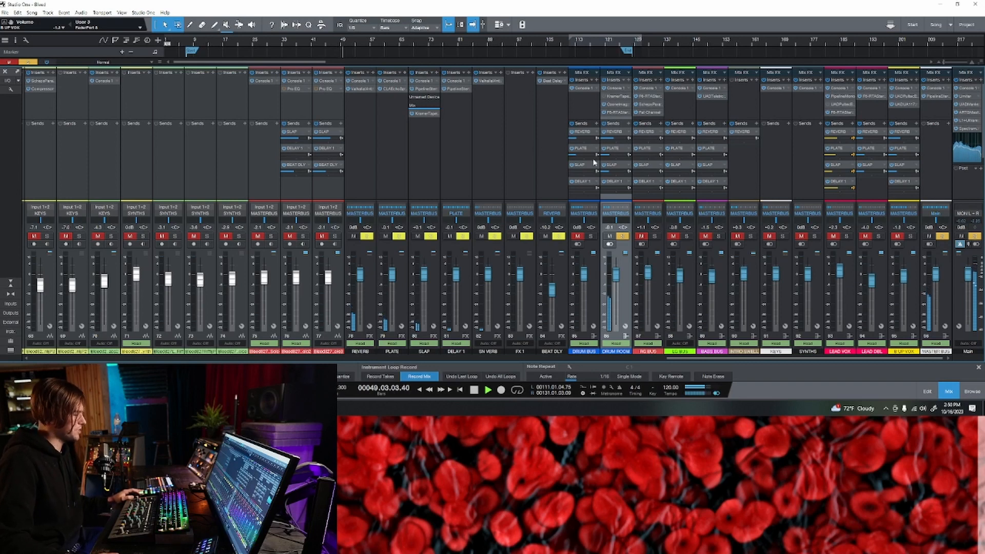
# Step: Open the F6-RTA equalizer on the DRUM ROOM bus and examine its curve during a short playback
pyautogui.click(615, 112)
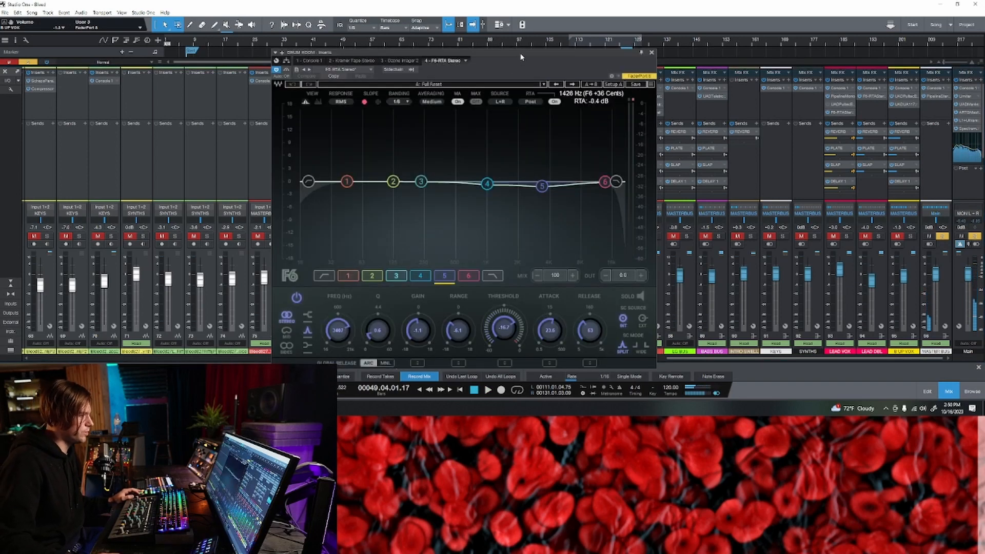
pyautogui.moveTo(521, 53); pyautogui.dragTo(524, 44)
pyautogui.press('space')
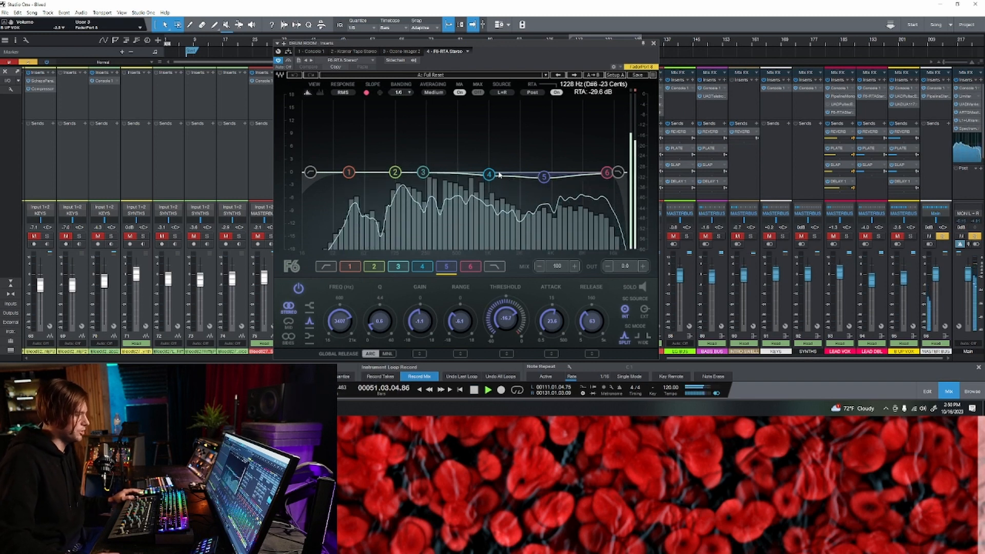
pyautogui.press('space')
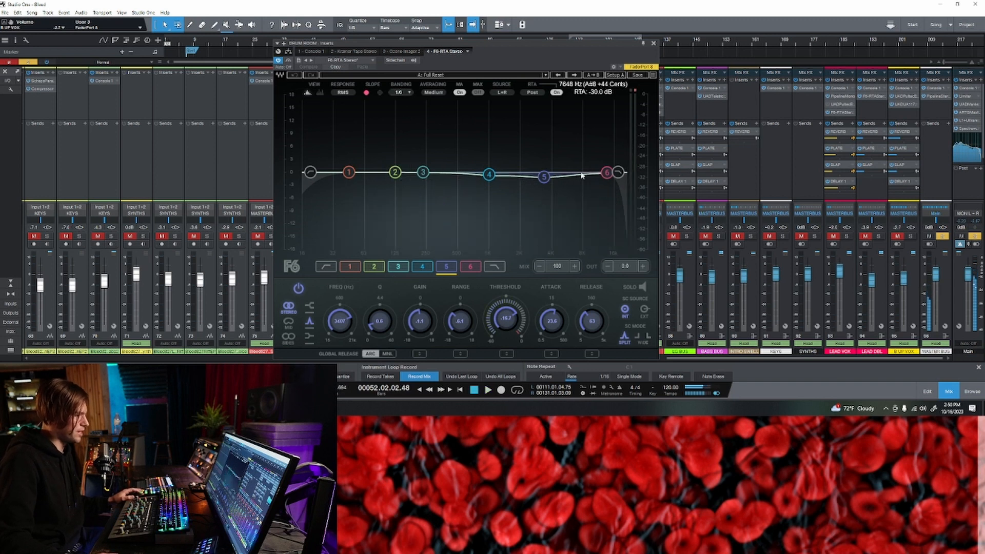
# Step: Review the DRUM ROOM bus's Ozone Imager 2, Console 1 and Kramer Tape inserts, auditioning the rooms with Kramer Tape shown
pyautogui.click(412, 53)
pyautogui.click(359, 52)
pyautogui.click(312, 52)
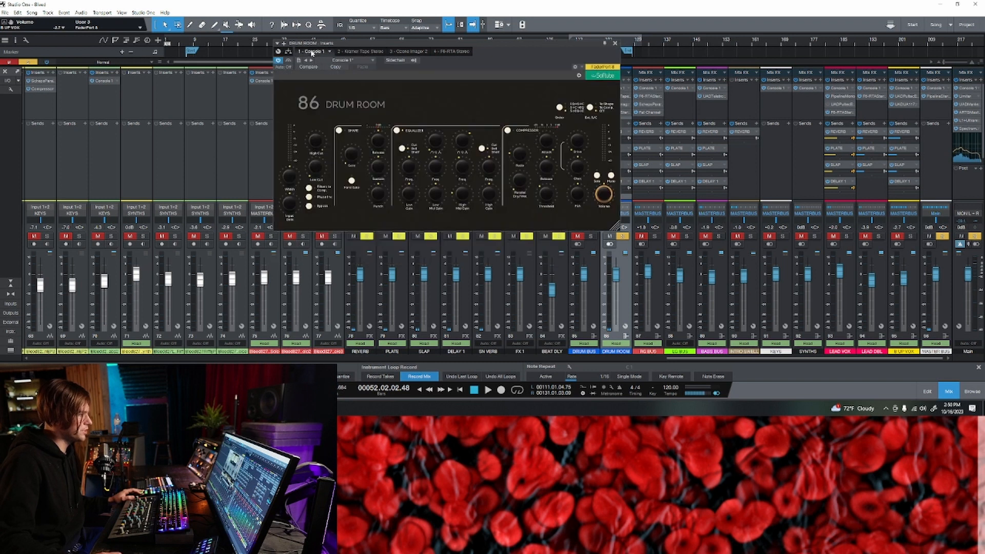
pyautogui.click(358, 51)
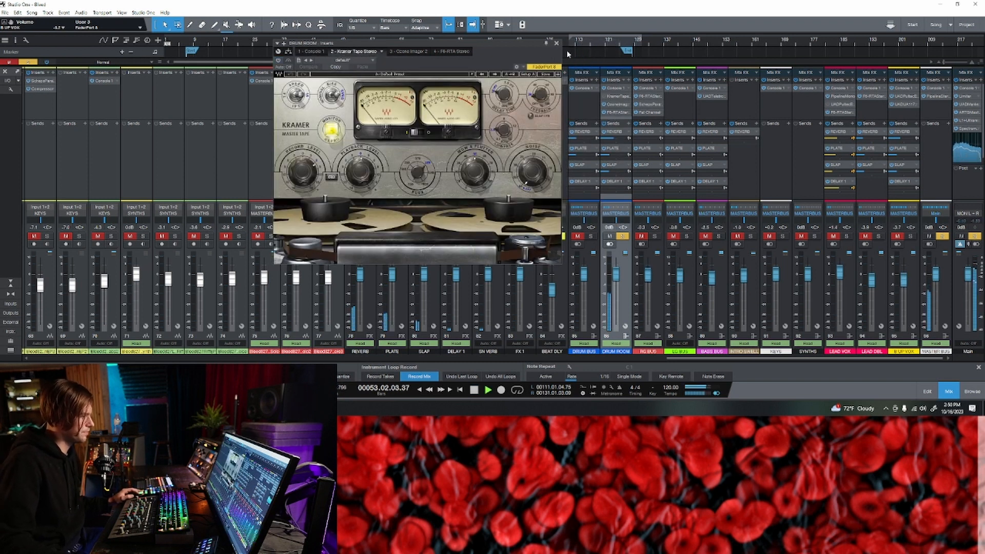
pyautogui.press('space')
# Step: Examine the DRUM ROOM bus's Console 1 equalizer settings during playback, and close the plug-in window
pyautogui.click(315, 52)
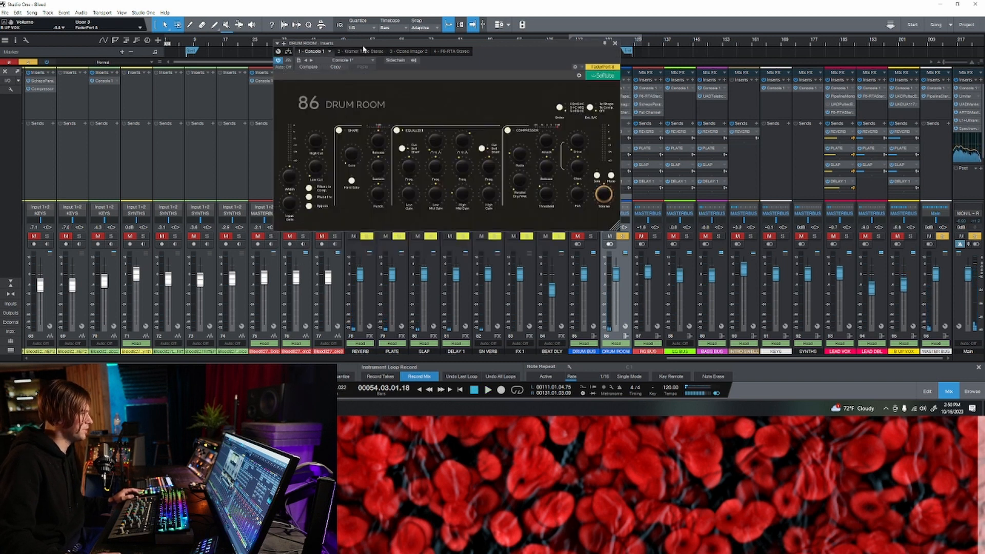
pyautogui.click(354, 51)
pyautogui.click(313, 52)
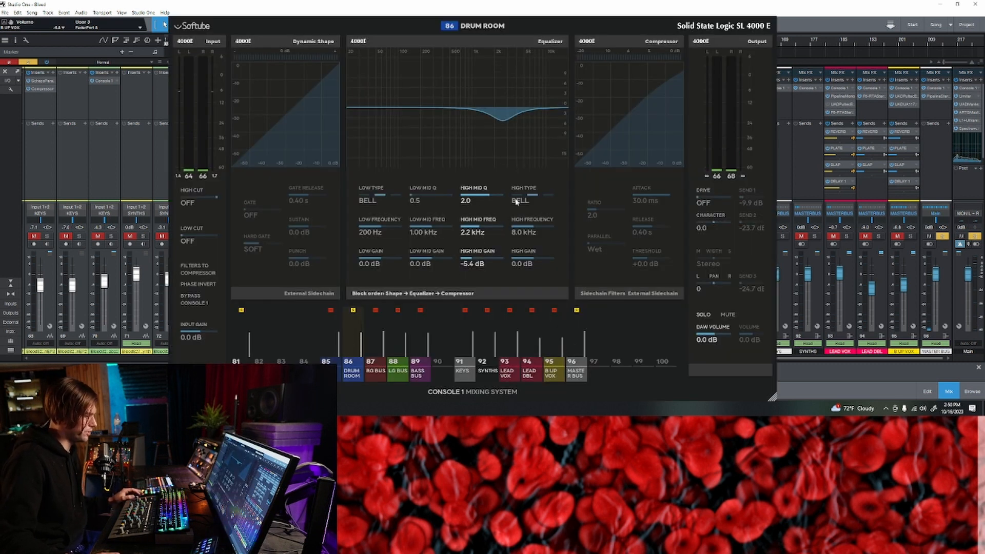
pyautogui.press('space')
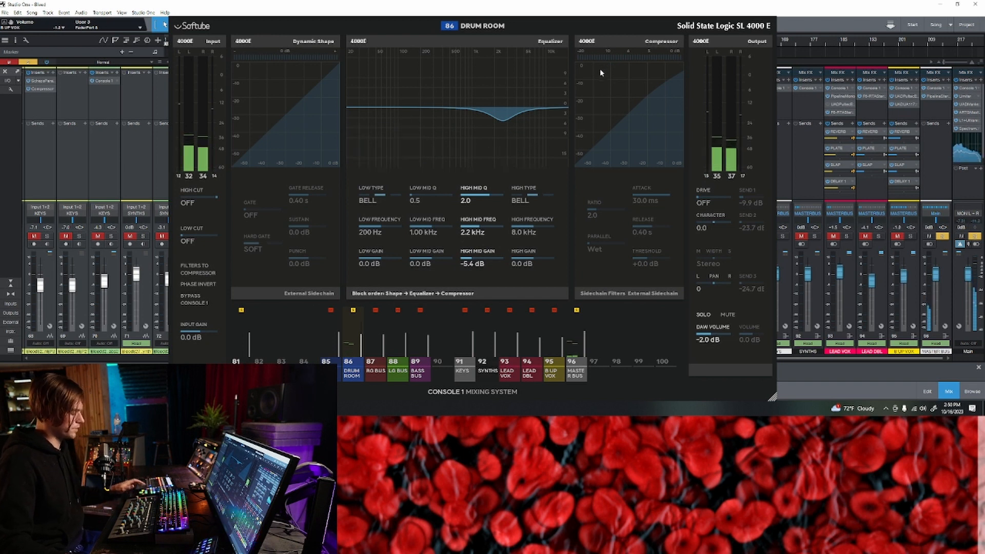
pyautogui.press('Escape')
pyautogui.press('space')
pyautogui.click(615, 43)
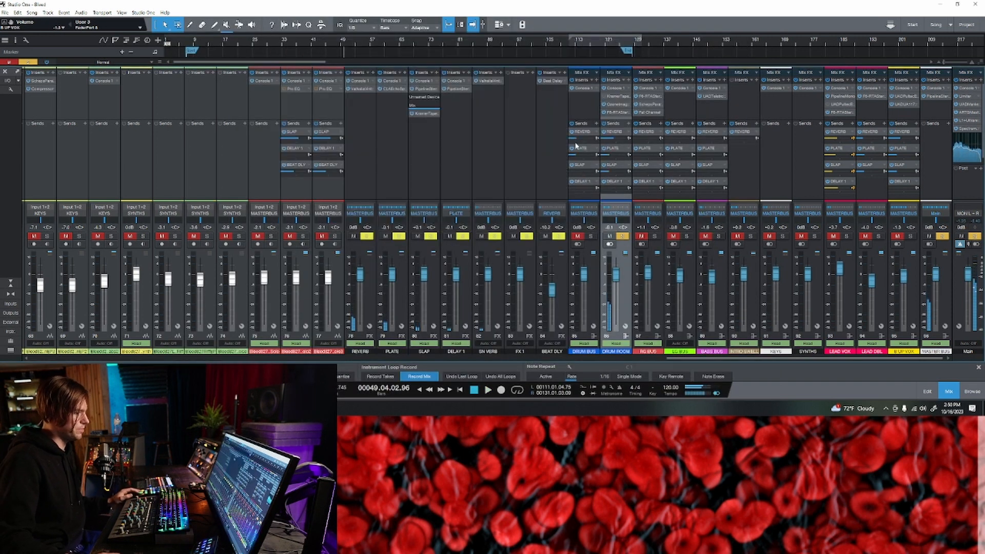
# Step: Return to the arrangement and play the soloed drum rooms from bar 39
pyautogui.click(589, 110)
pyautogui.press('F3')
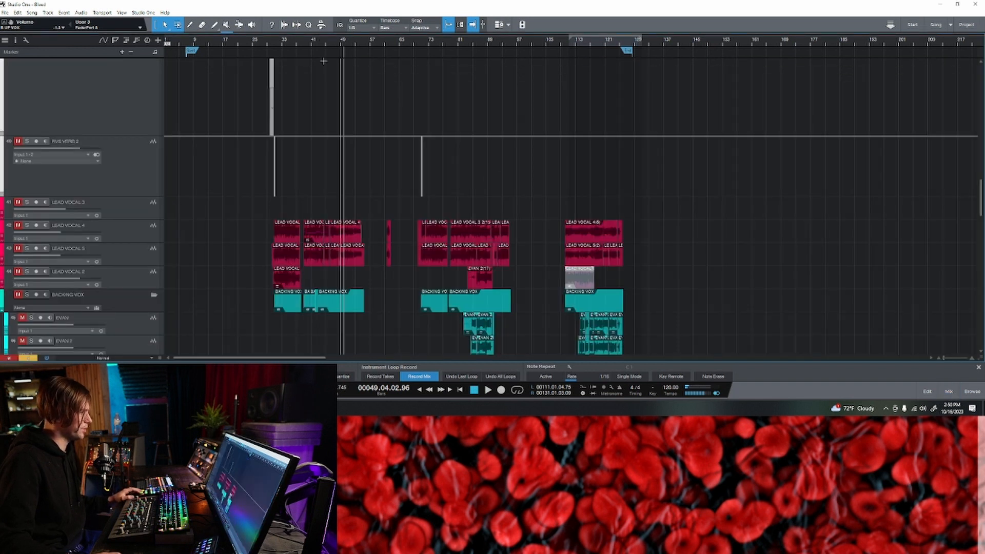
pyautogui.scroll(-5, 490, 174)
pyautogui.click(303, 45)
pyautogui.press('space')
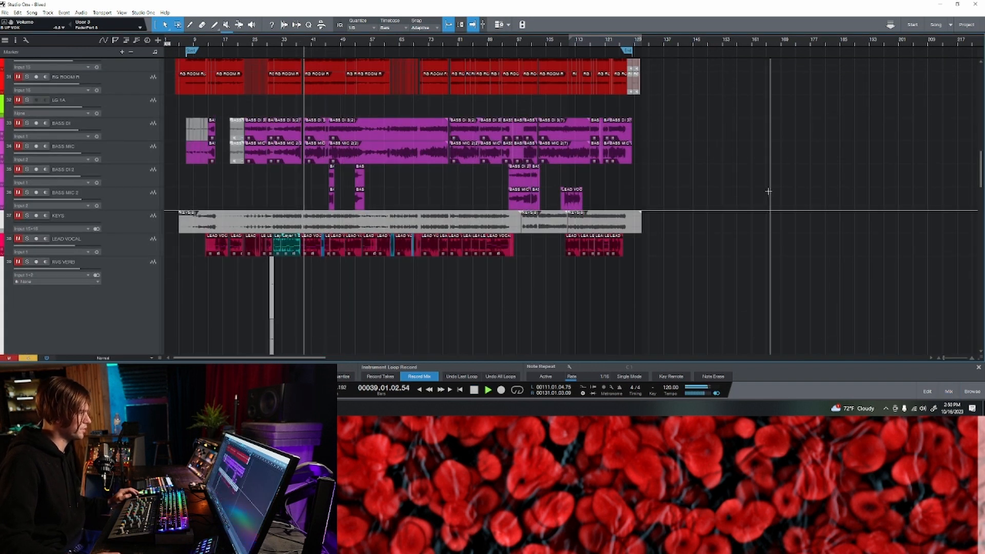
# Step: Show the mixer's drum channels and unsolo CROTCH, ROOM L and ROOM L 2 during playback
pyautogui.press('F3')
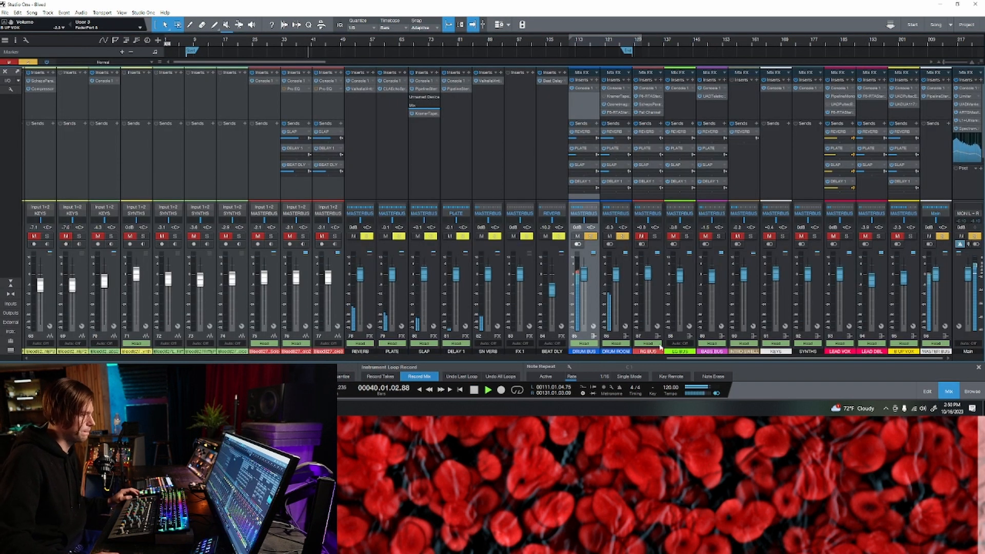
pyautogui.moveTo(697, 361); pyautogui.dragTo(131, 351)
pyautogui.click(440, 237)
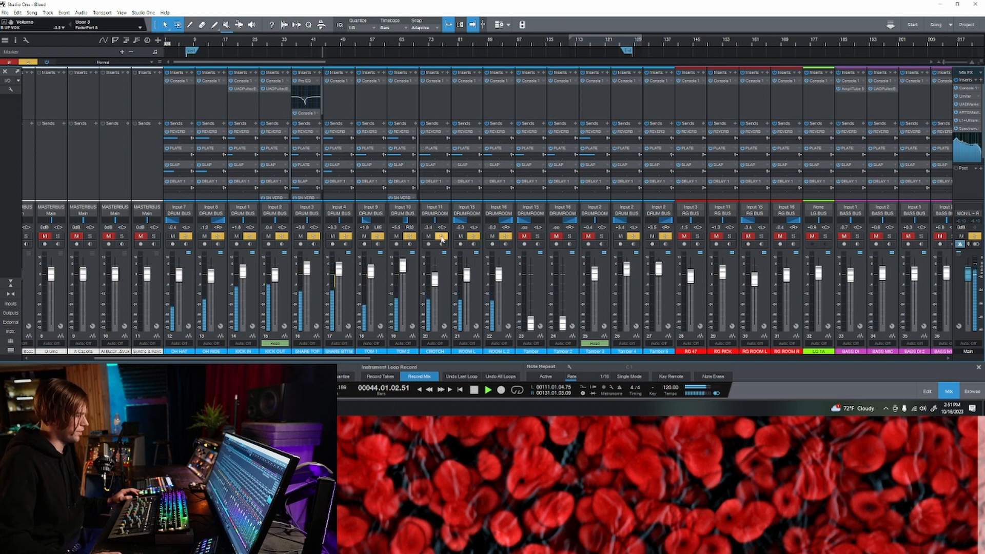
pyautogui.moveTo(442, 237); pyautogui.dragTo(505, 237)
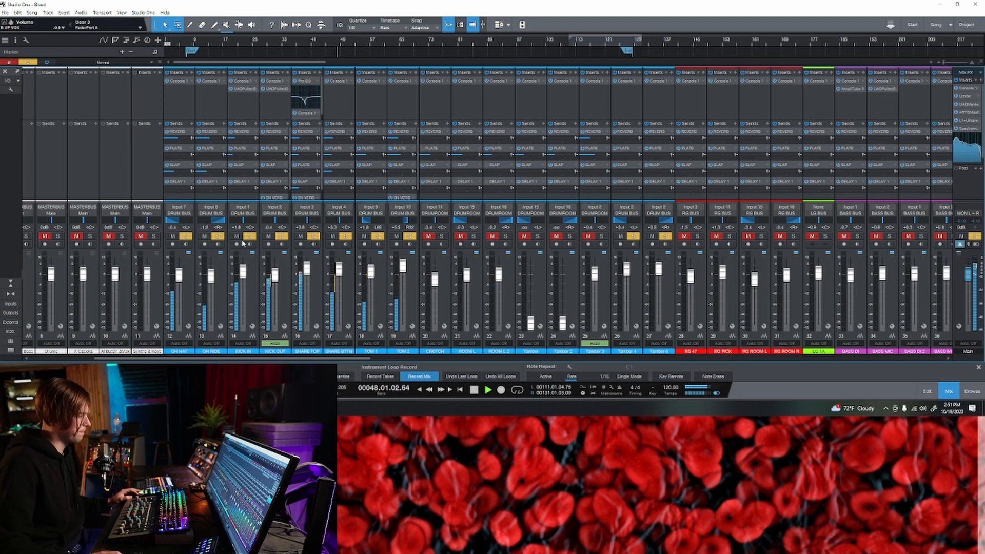
# Step: Unsolo the overhead and tom channels to audition only the close kick and snare mics, and stop playback
pyautogui.moveTo(217, 237); pyautogui.dragTo(186, 237)
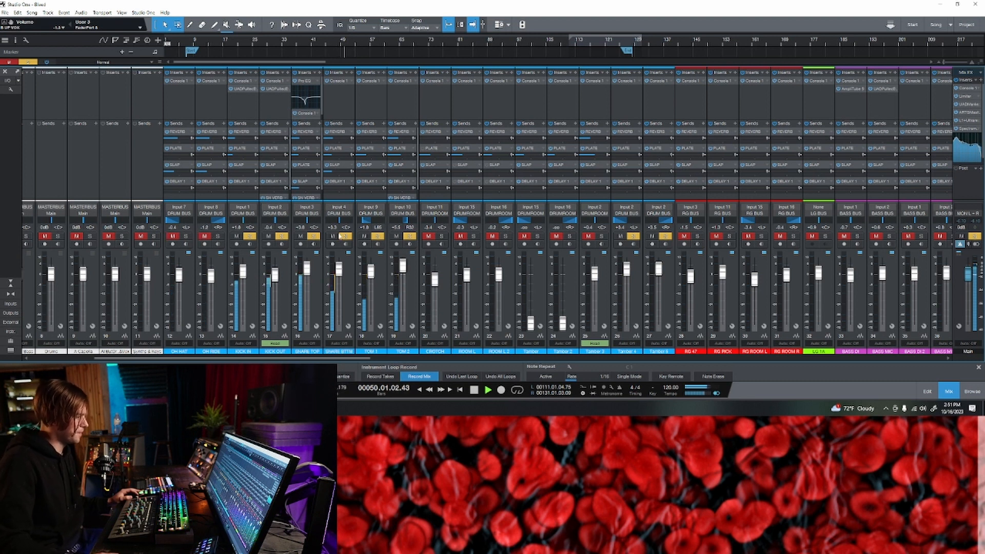
pyautogui.click(379, 236)
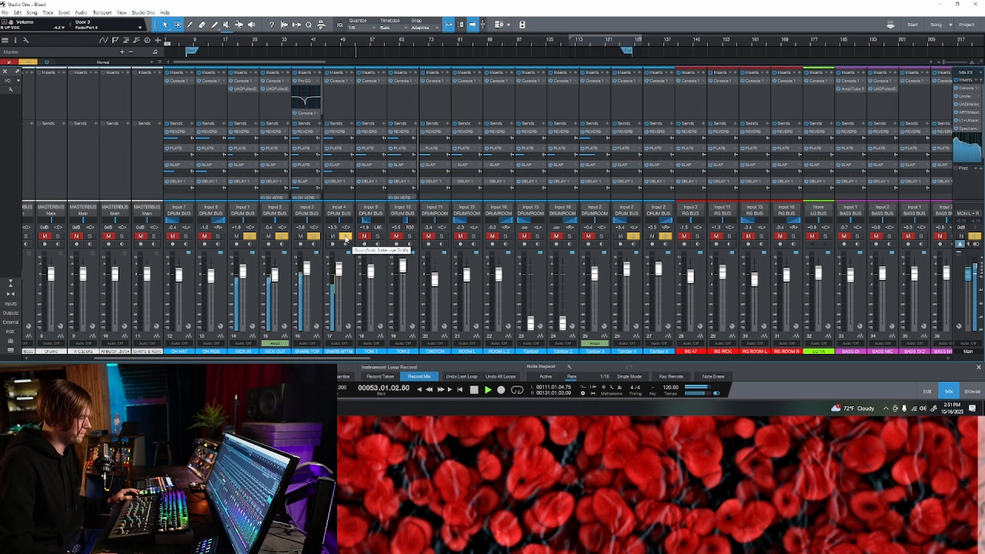
pyautogui.press('space')
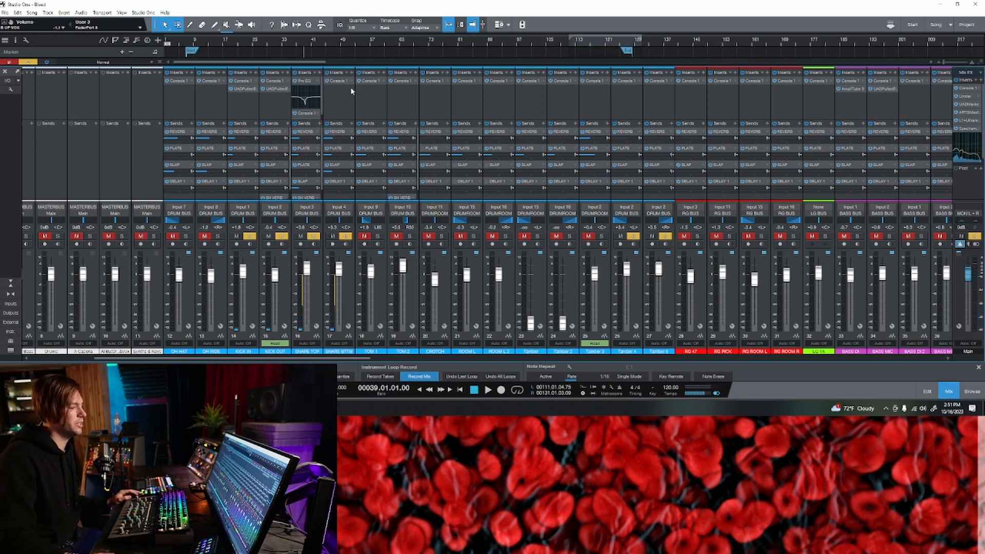
# Step: Solo the overheads, toms, CROTCH, room mics and Tamber channels again alongside the kick and snare
pyautogui.click(245, 103)
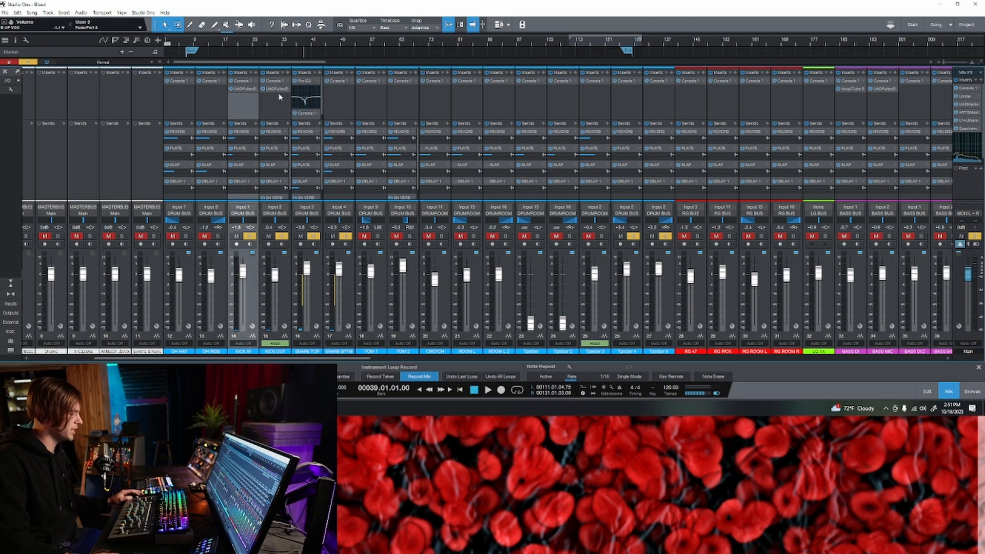
pyautogui.click(272, 104)
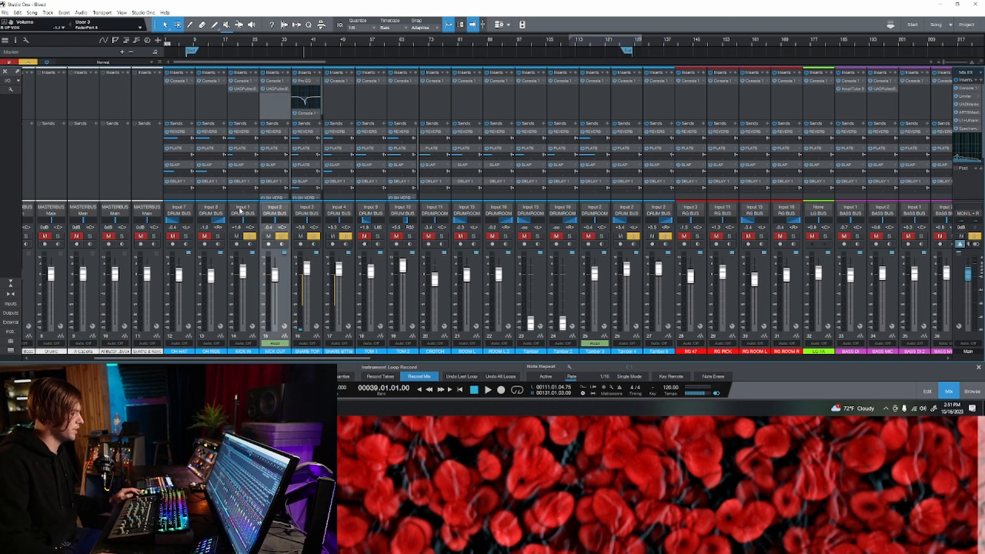
pyautogui.click(218, 236)
pyautogui.moveTo(381, 236); pyautogui.dragTo(571, 234)
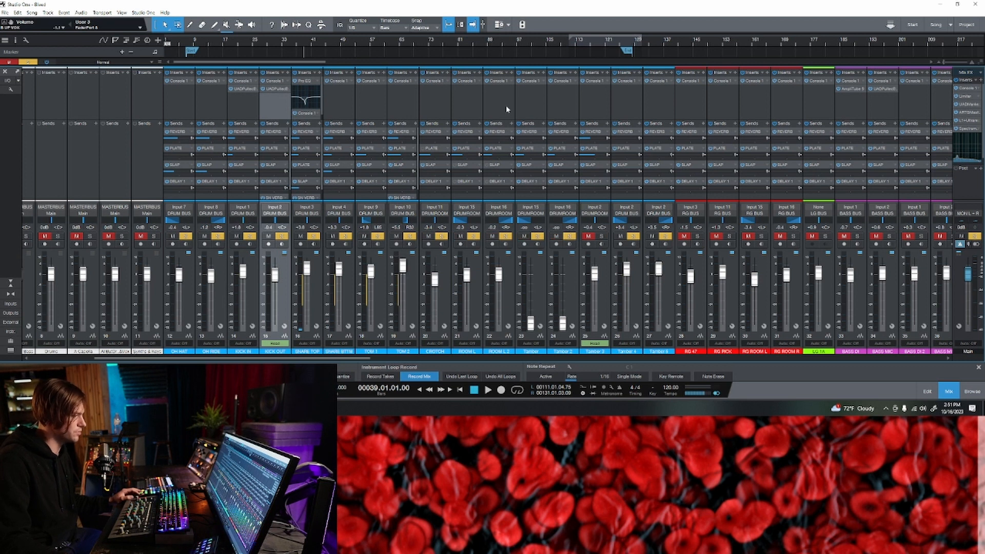
# Step: Return to the arrangement and place the playback position at bar 30
pyautogui.press('F3')
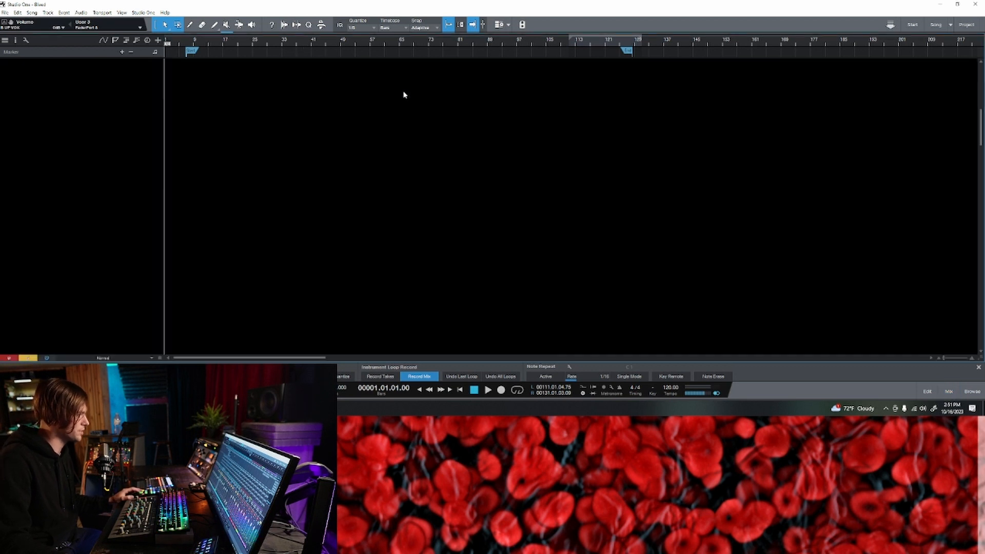
pyautogui.click(295, 47)
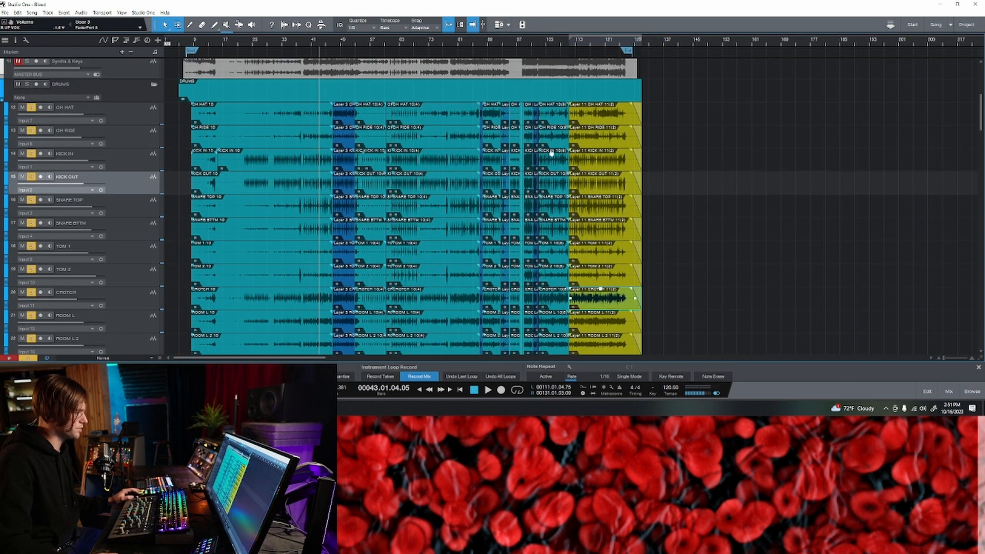
pyautogui.scroll(-3, 500, 168)
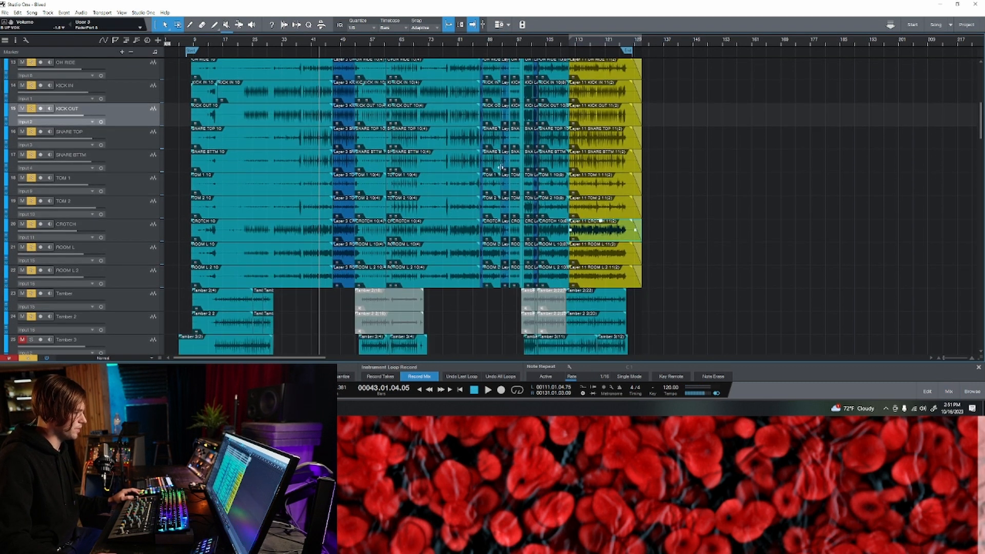
pyautogui.scroll(4, 464, 171)
pyautogui.scroll(-3, 286, 101)
pyautogui.click(259, 44)
pyautogui.click(272, 44)
# Step: Look over the recorded takes and layers on the drum and Tamber tracks
pyautogui.scroll(-6, 692, 221)
pyautogui.scroll(4, 692, 221)
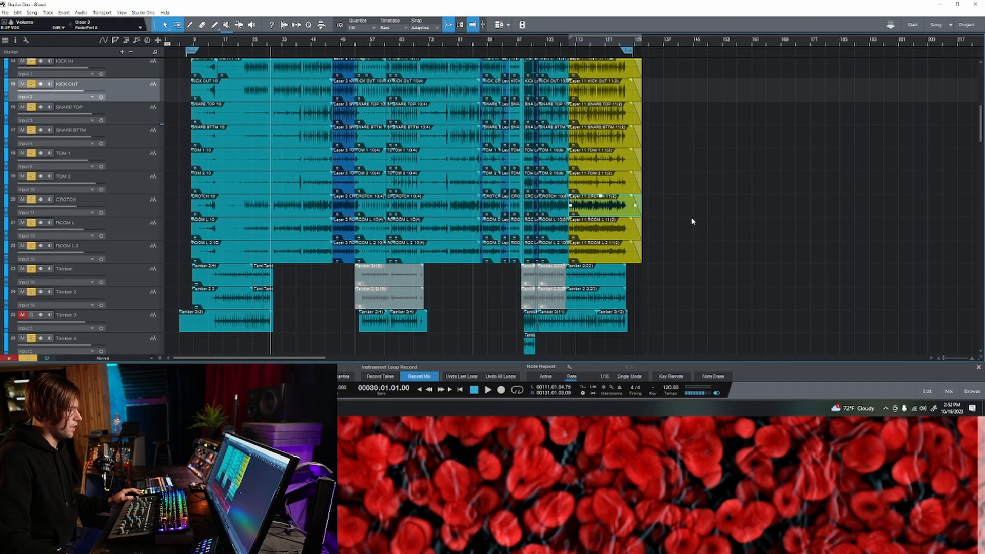
pyautogui.scroll(-4, 657, 190)
pyautogui.scroll(6, 660, 192)
pyautogui.scroll(-6, 660, 192)
pyautogui.scroll(6, 659, 192)
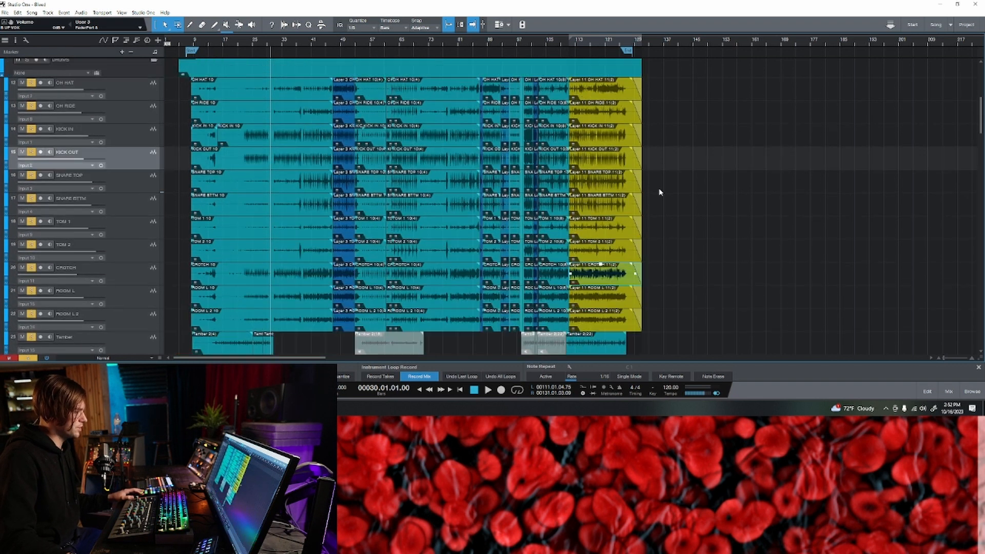
pyautogui.scroll(1, 659, 192)
pyautogui.scroll(5, 260, 44)
# Step: Place the playback position at bar 30, beat 4, and examine the drum waveforms around it closely
pyautogui.click(280, 46)
pyautogui.scroll(-5, 283, 42)
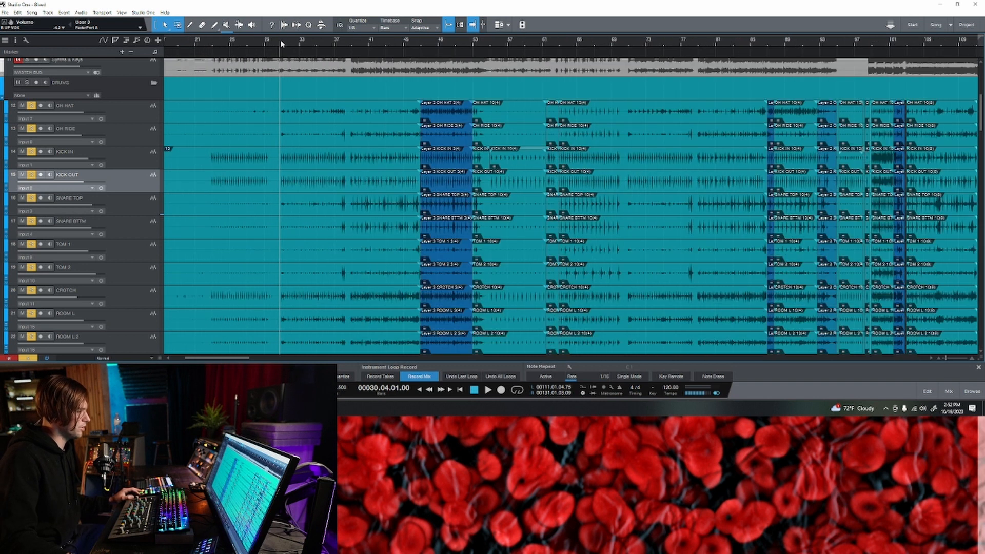
pyautogui.scroll(-6, 281, 42)
pyautogui.scroll(8, 212, 44)
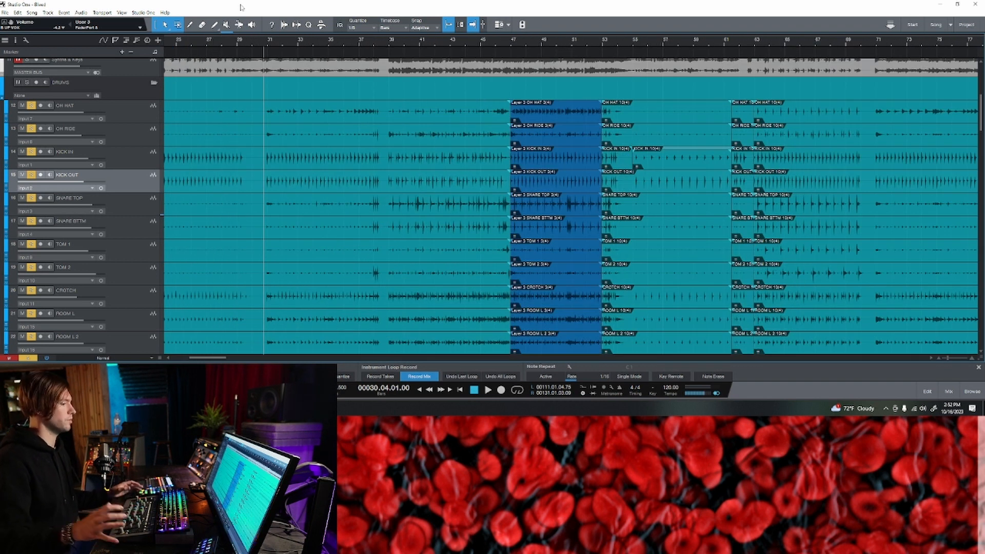
pyautogui.click(264, 42)
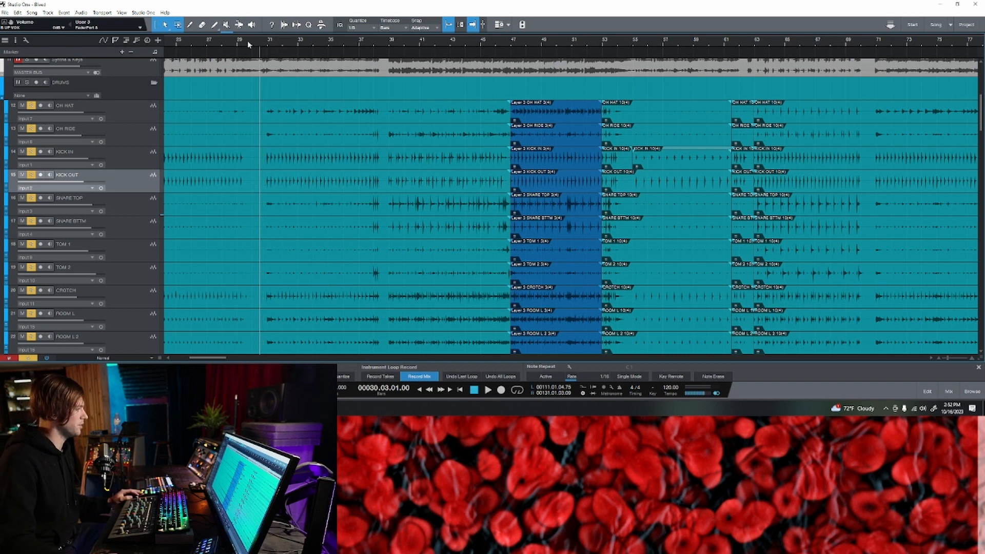
pyautogui.click(251, 42)
pyautogui.click(263, 43)
pyautogui.scroll(-5, 266, 47)
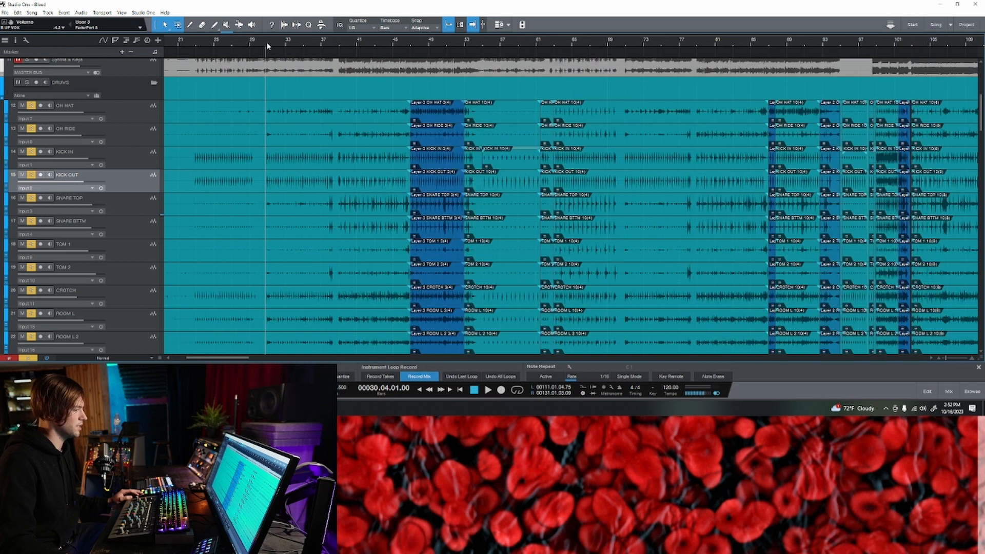
pyautogui.scroll(8, 266, 46)
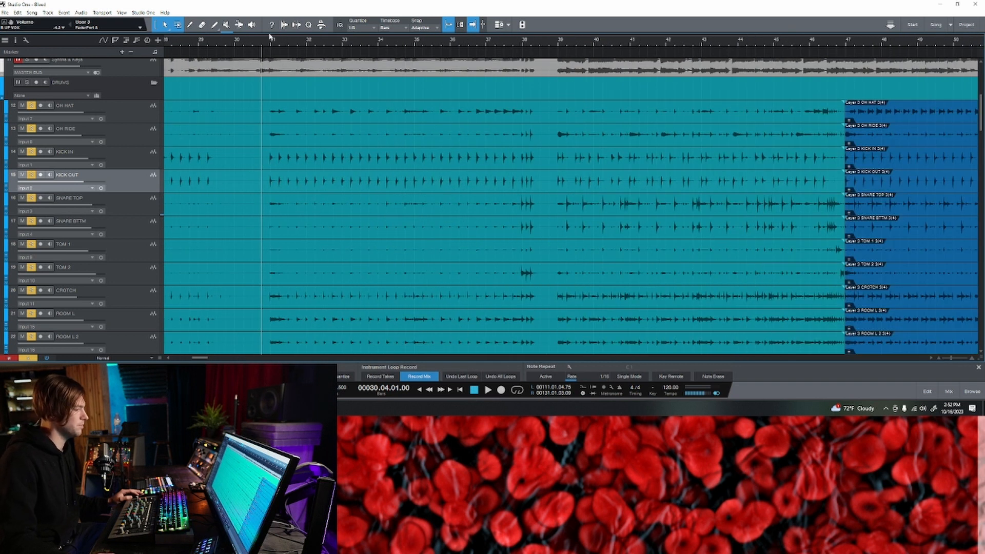
pyautogui.scroll(-3, 253, 41)
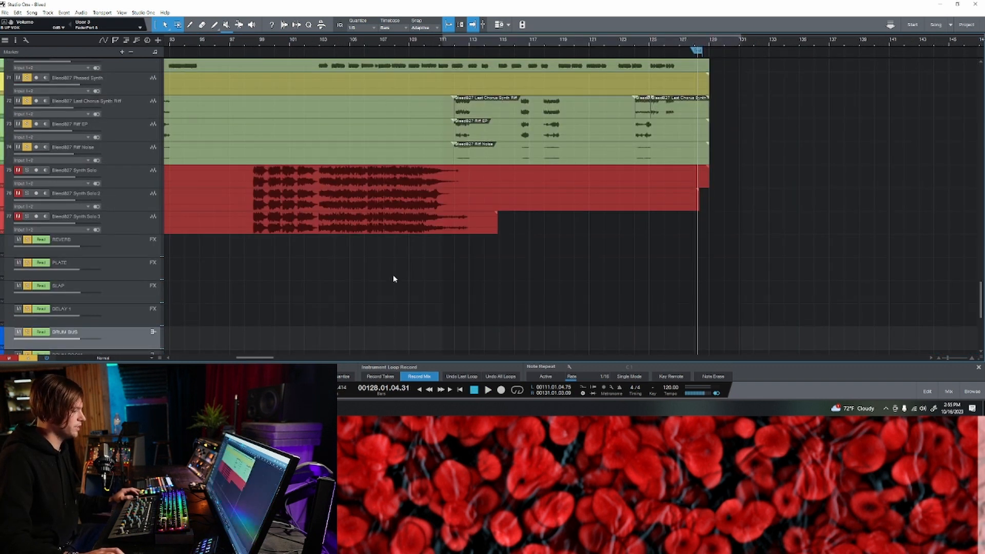
# Step: Review the DRUM ROOM bus's Console 1, Kramer Tape, Ozone Imager 2 and F6-RTA inserts in the mixer, and close the plug-in window
pyautogui.press('F3')
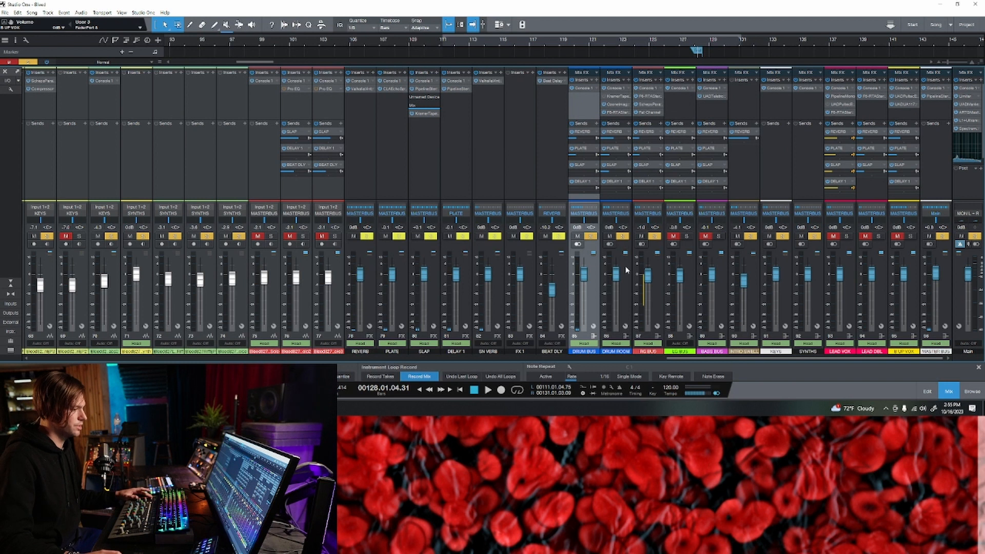
pyautogui.click(625, 271)
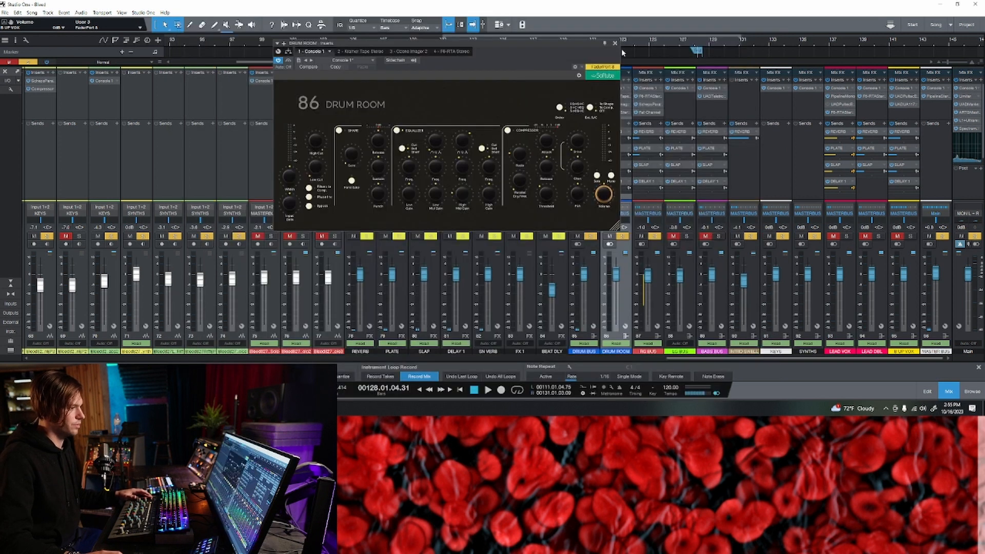
pyautogui.click(359, 52)
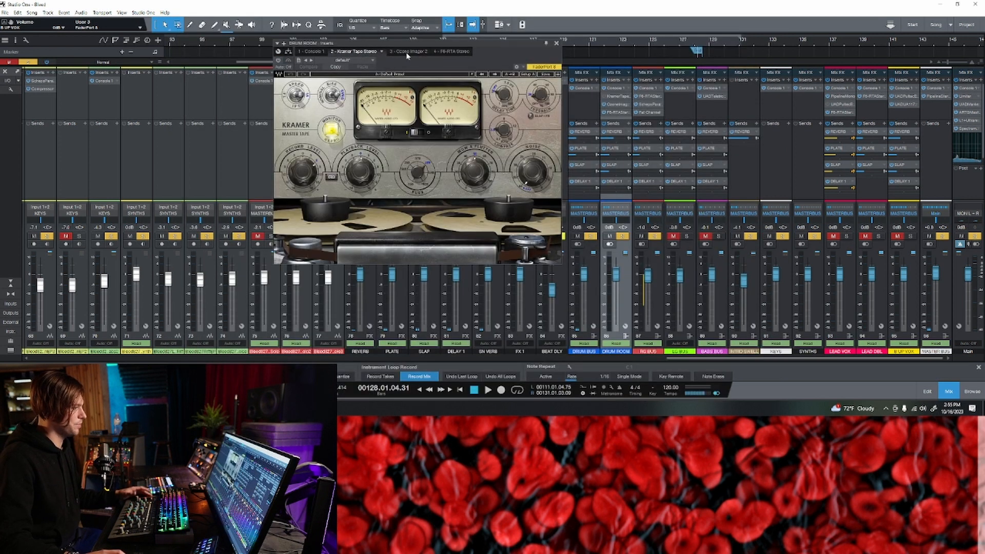
pyautogui.click(407, 53)
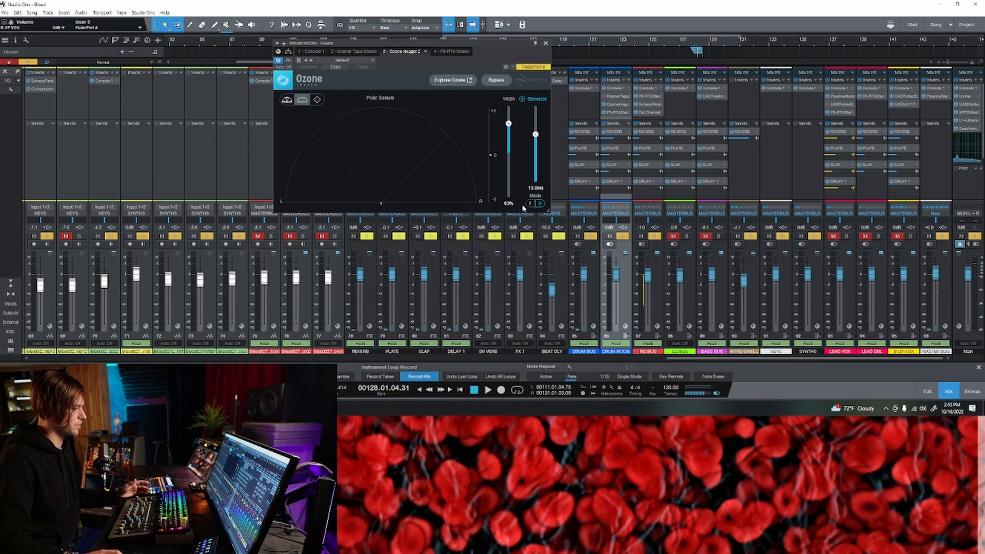
pyautogui.click(451, 51)
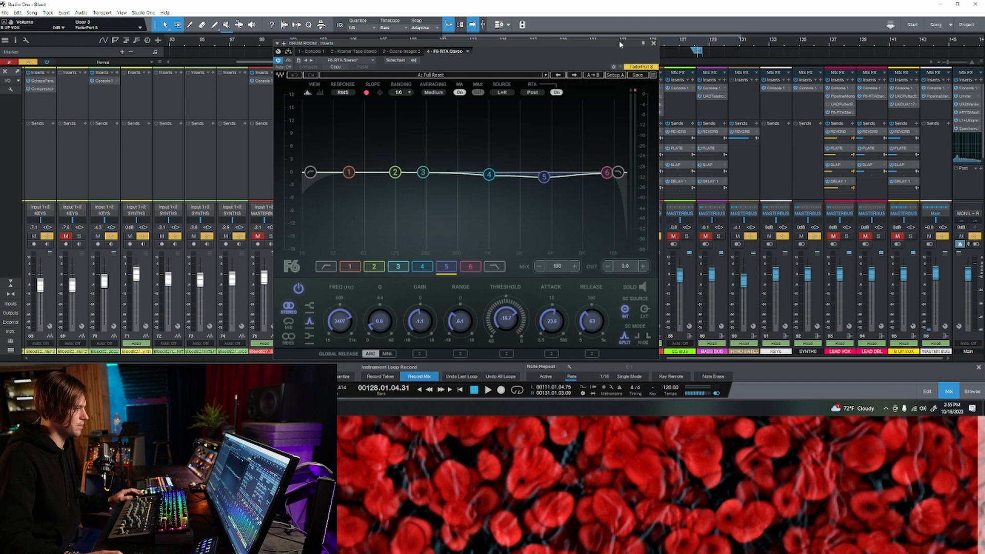
pyautogui.moveTo(657, 45); pyautogui.dragTo(653, 51)
pyautogui.click(647, 47)
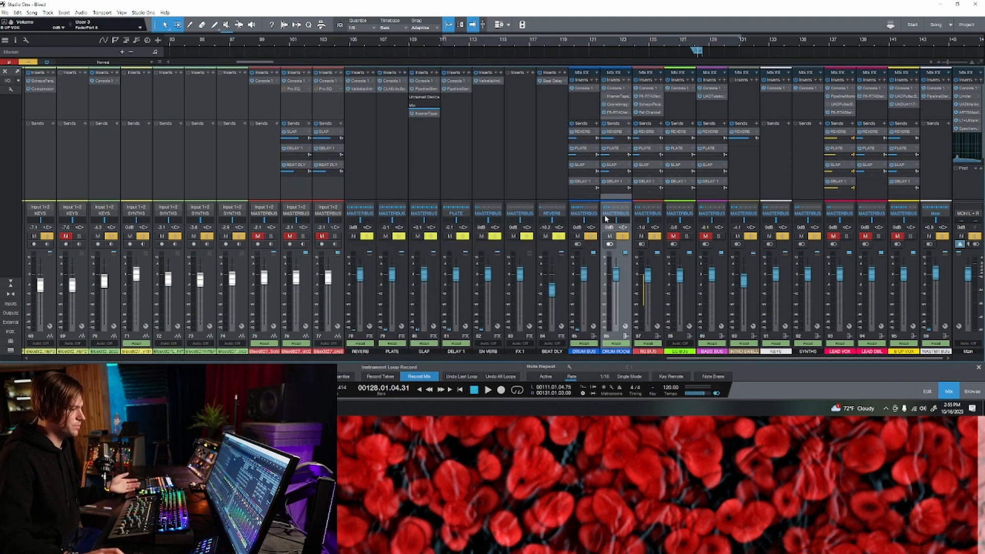
# Step: Examine the Console 1 channel settings of ROOM L and ROOM L 2, and close the Console 1 display
pyautogui.moveTo(702, 356); pyautogui.dragTo(104, 322)
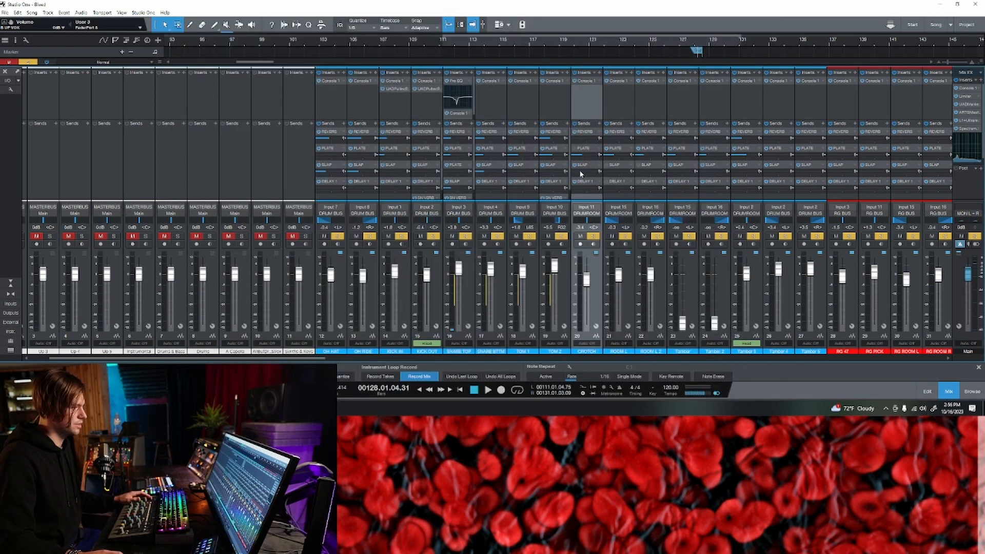
pyautogui.click(618, 98)
pyautogui.click(638, 106)
pyautogui.click(621, 99)
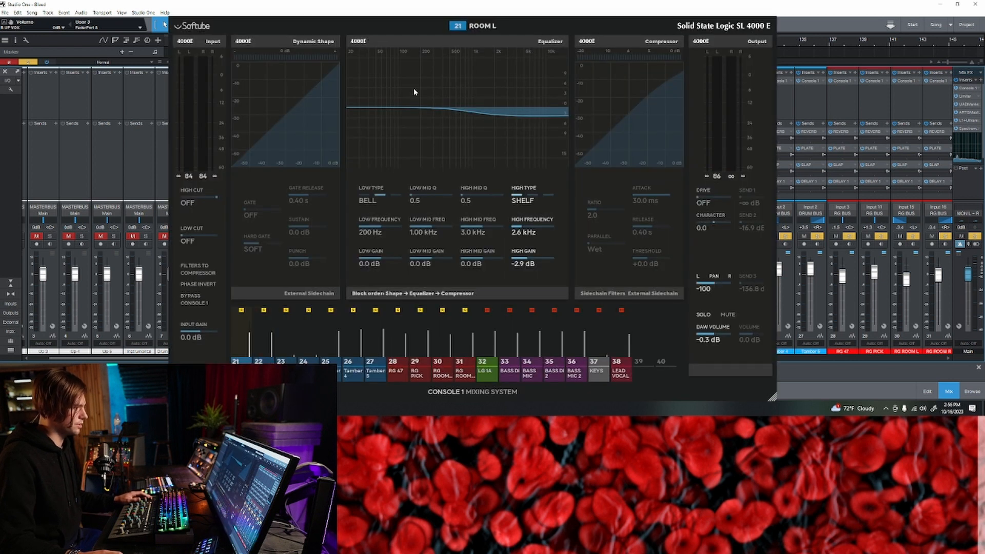
pyautogui.click(659, 105)
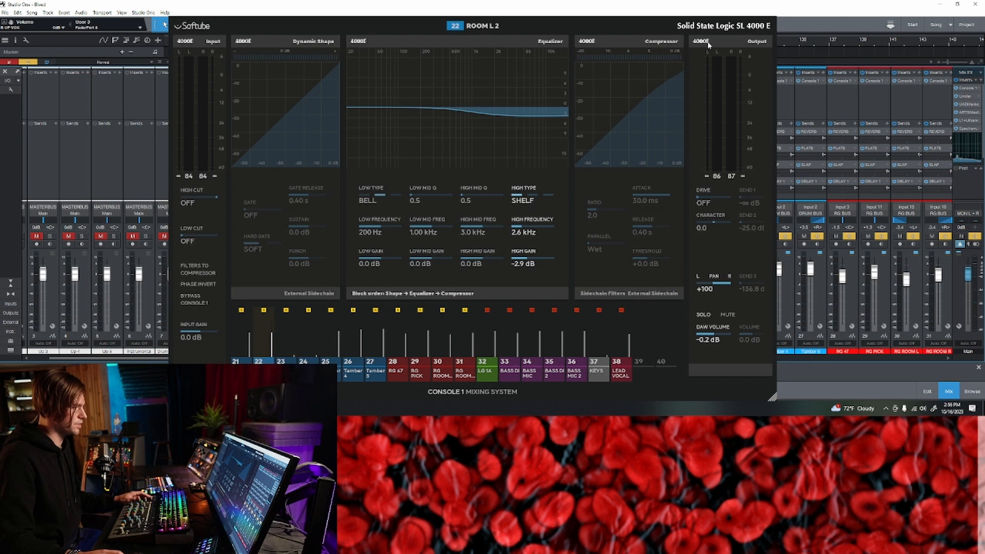
pyautogui.press('Escape')
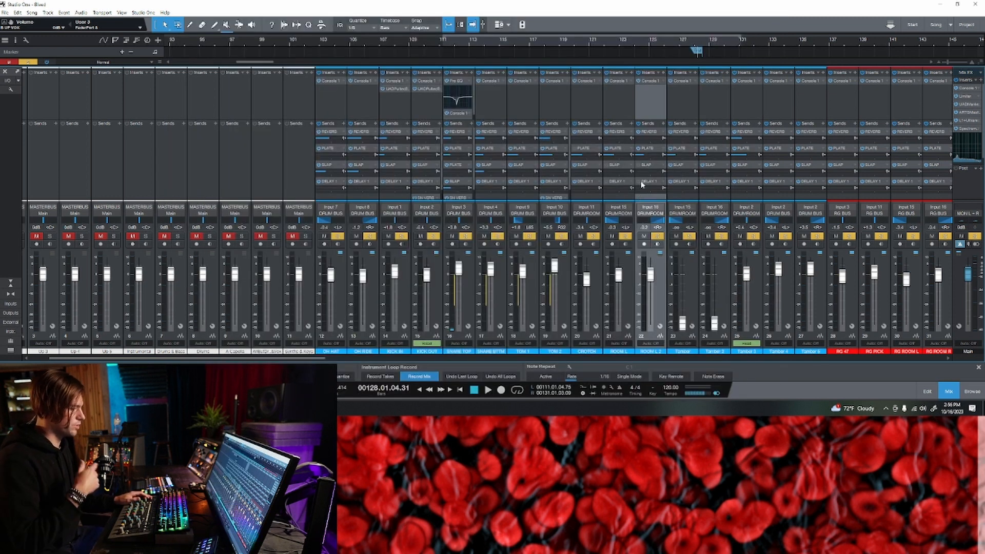
# Step: Open the UAD Pultec EQP-1A Legacy equalizer on KICK IN, examine its settings and close it
pyautogui.click(396, 100)
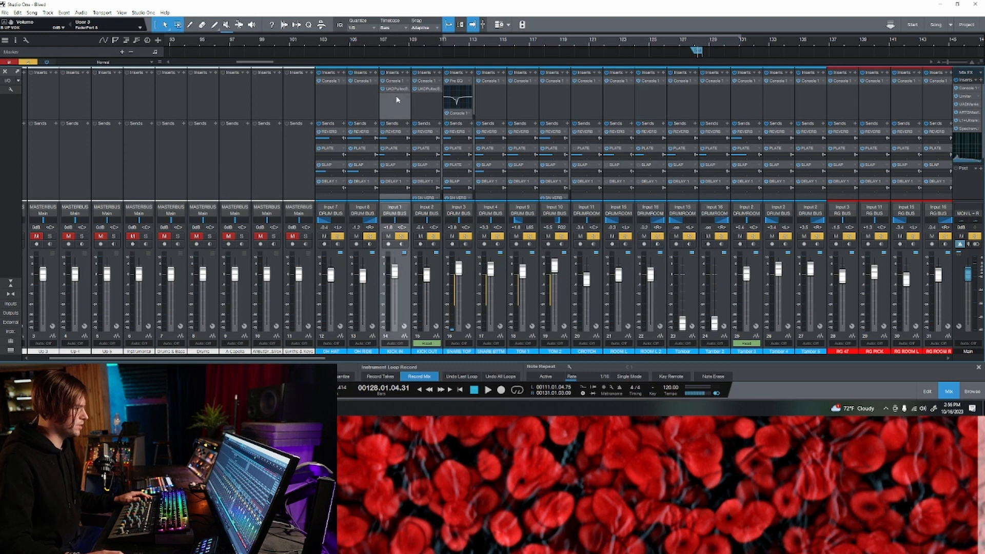
pyautogui.click(403, 90)
pyautogui.moveTo(498, 85); pyautogui.dragTo(657, 101)
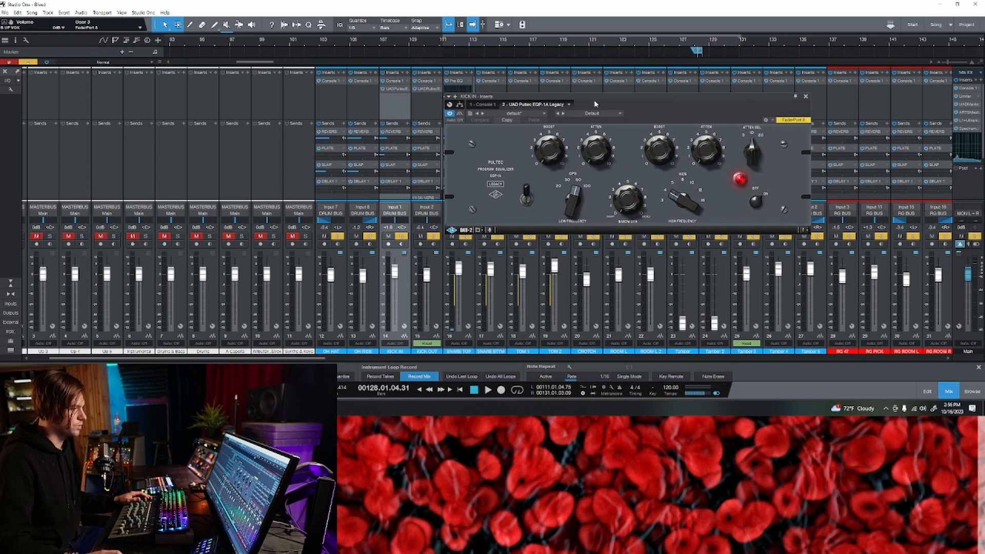
pyautogui.click(805, 98)
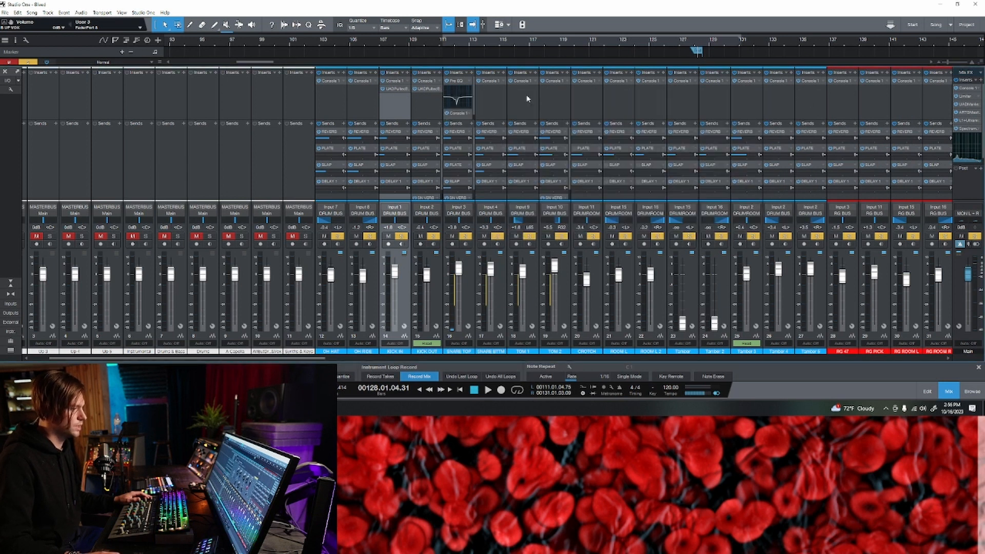
# Step: Open the UAD Pultec EQP-1A Legacy equalizer on KICK OUT and examine its settings
pyautogui.click(429, 90)
pyautogui.moveTo(487, 88); pyautogui.dragTo(713, 84)
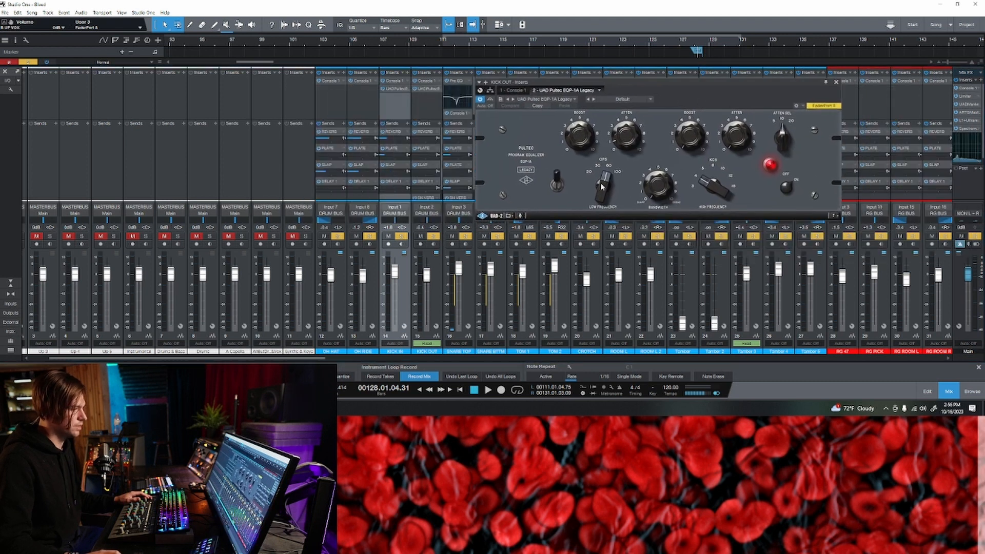
pyautogui.moveTo(634, 83); pyautogui.dragTo(639, 84)
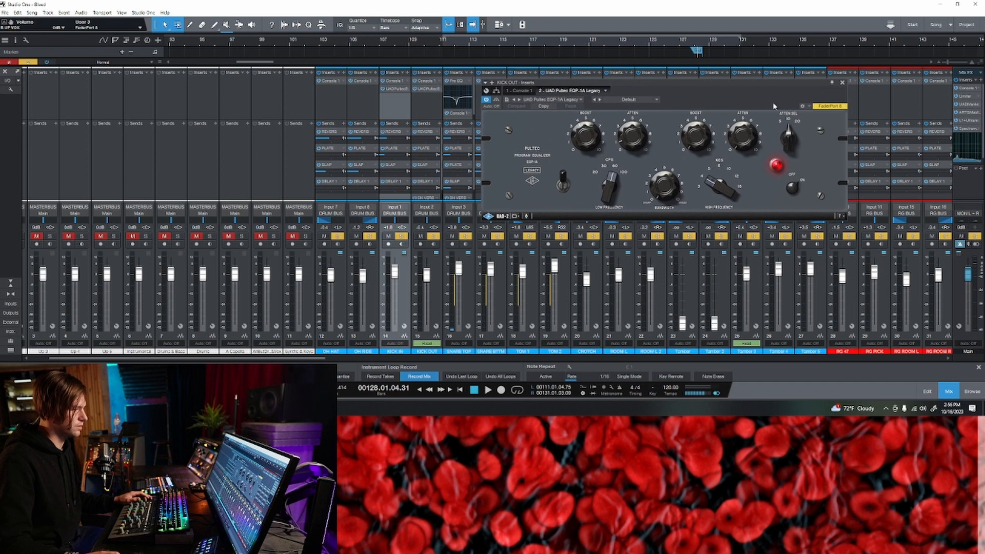
# Step: Close the Pultec EQ on KICK OUT, open the Pipeline XT hardware insert on SNARE TOP, examine its dbx 160x settings and close it
pyautogui.click(842, 82)
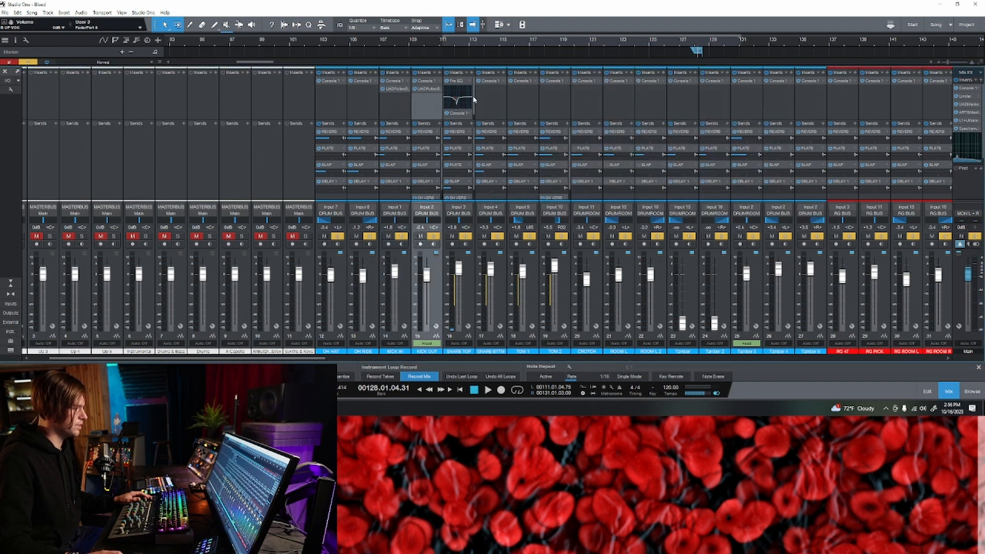
pyautogui.scroll(-1, 469, 118)
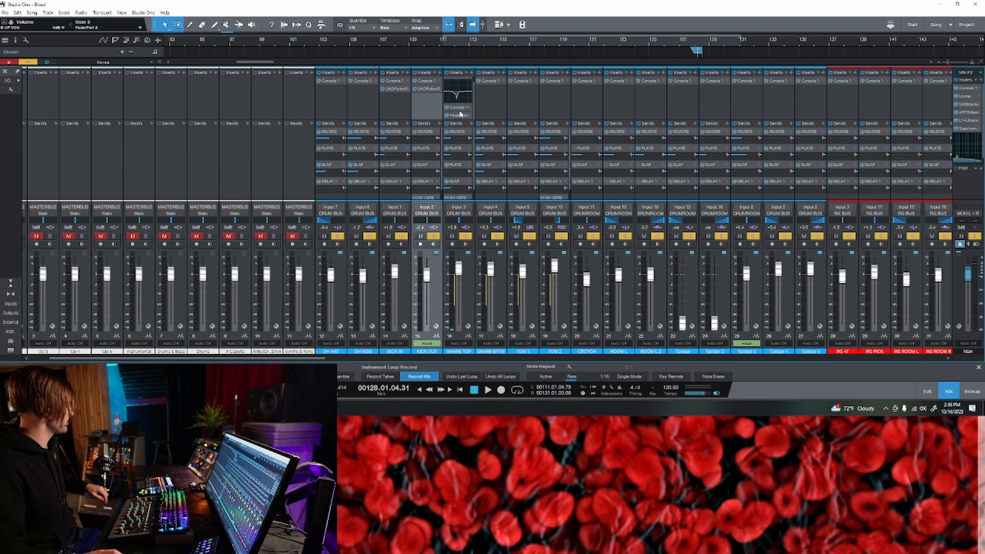
pyautogui.click(458, 115)
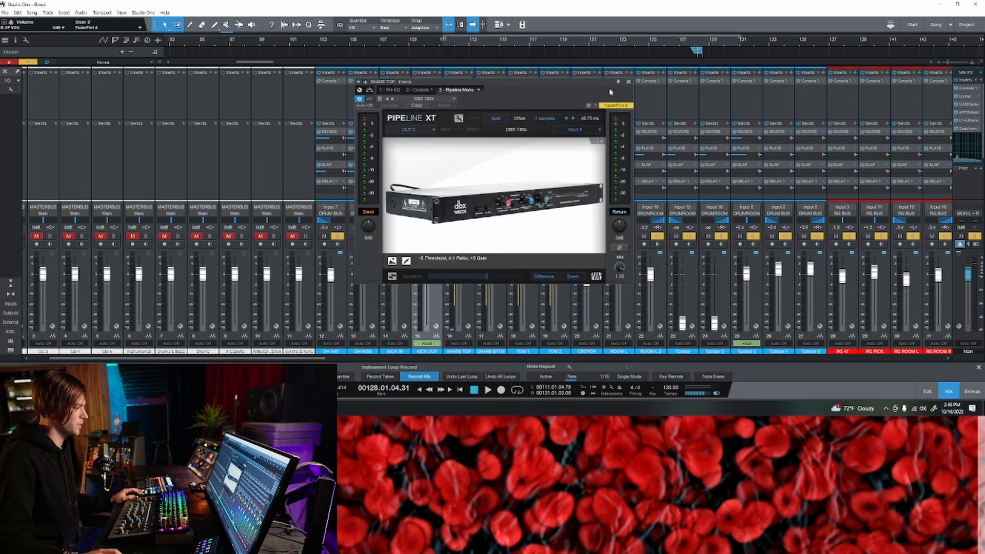
pyautogui.click(629, 84)
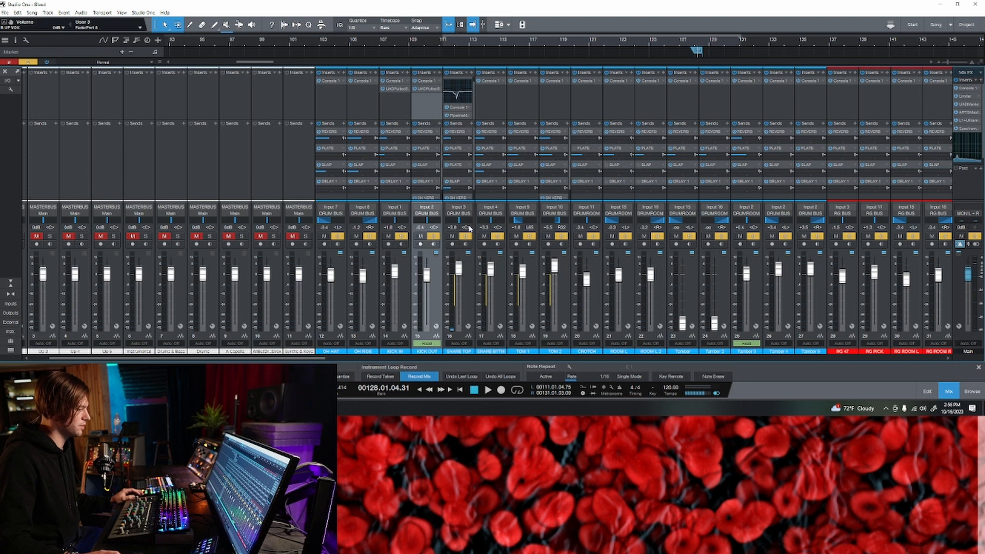
# Step: Unsolo the overhead, kick, snare bottom, tom and room tracks, keep SNARE TOP soloed, and start playback near bar 114
pyautogui.moveTo(401, 236); pyautogui.dragTo(340, 237)
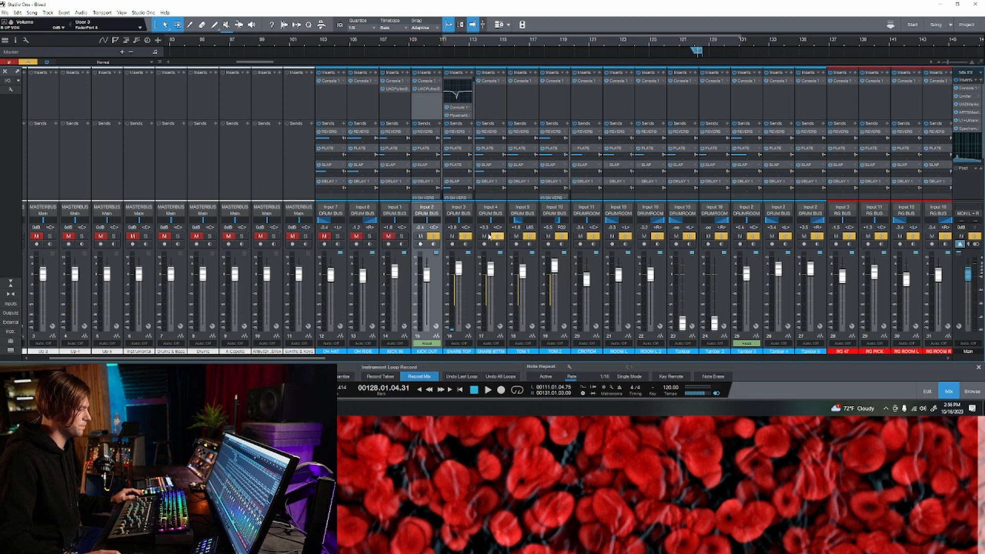
pyautogui.moveTo(497, 237); pyautogui.dragTo(735, 239)
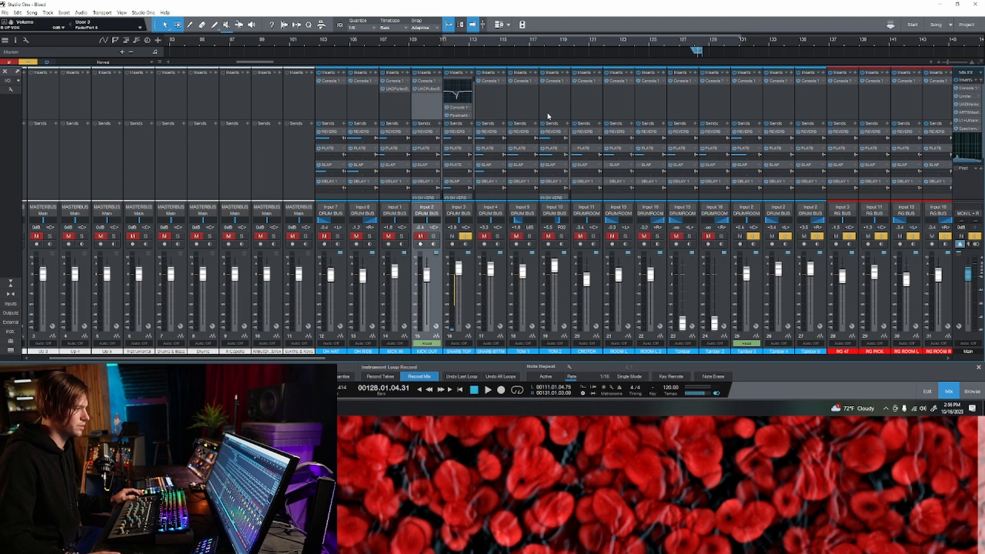
pyautogui.press('F3')
pyautogui.click(496, 43)
pyautogui.press('space')
pyautogui.press('F3')
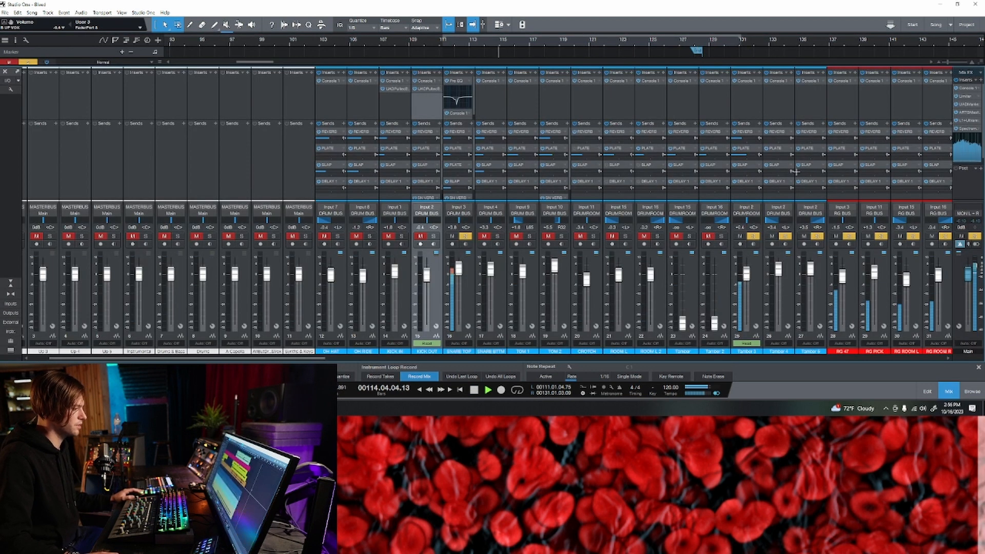
# Step: Clear all solos, solo SNARE TOP alone to listen to it, stop playback and select its channel
pyautogui.keyDown('ctrl'); pyautogui.click(464, 237); pyautogui.keyUp('ctrl')
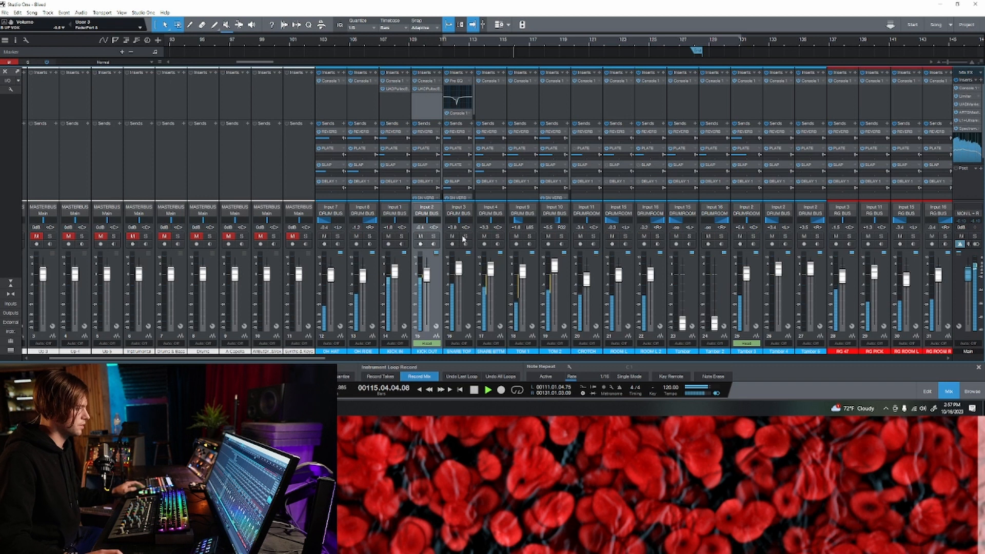
pyautogui.click(465, 237)
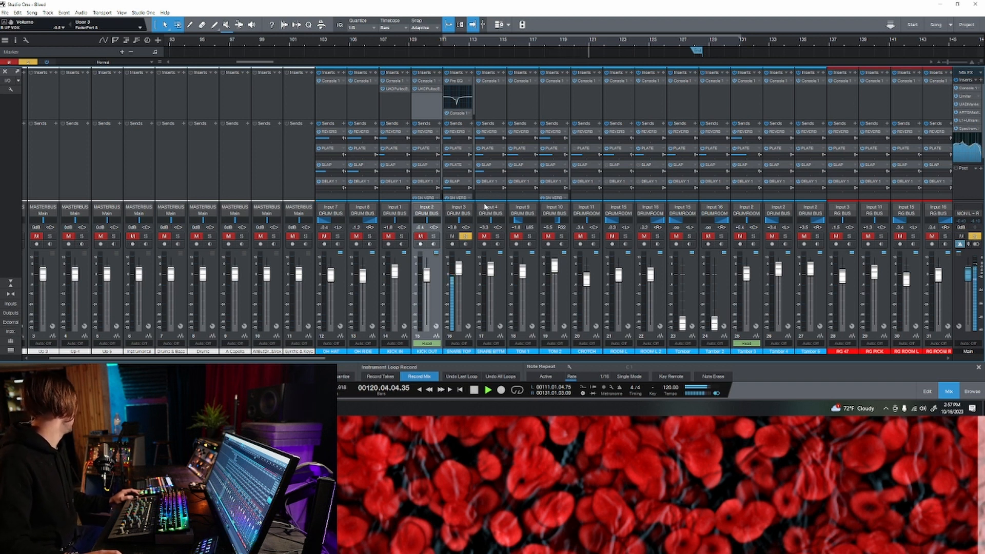
pyautogui.press('space')
pyautogui.click(488, 248)
pyautogui.click(469, 262)
pyautogui.click(498, 262)
pyautogui.click(469, 268)
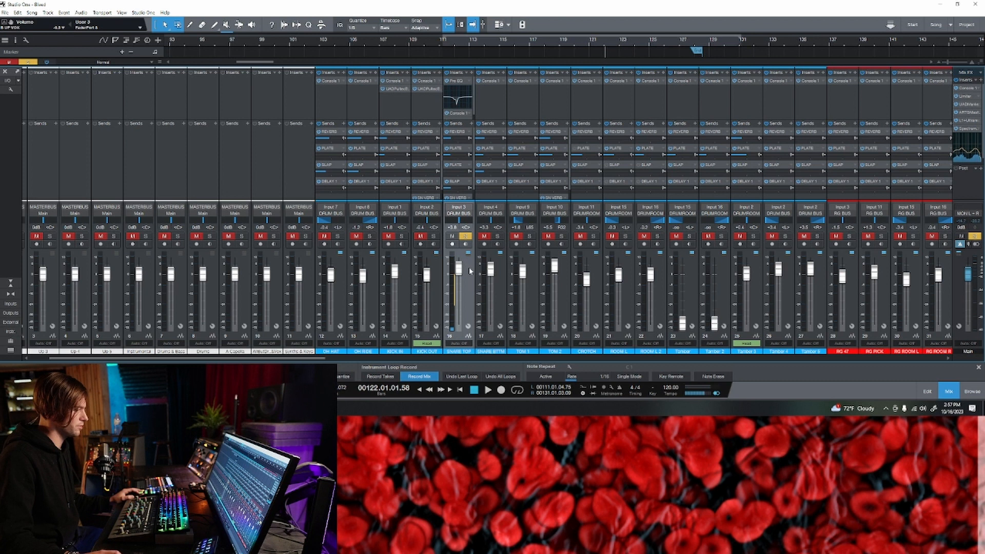
# Step: Audition SNARE BTM soloed on its own and together with SNARE TOP from around bar 114, and stop playback
pyautogui.click(489, 107)
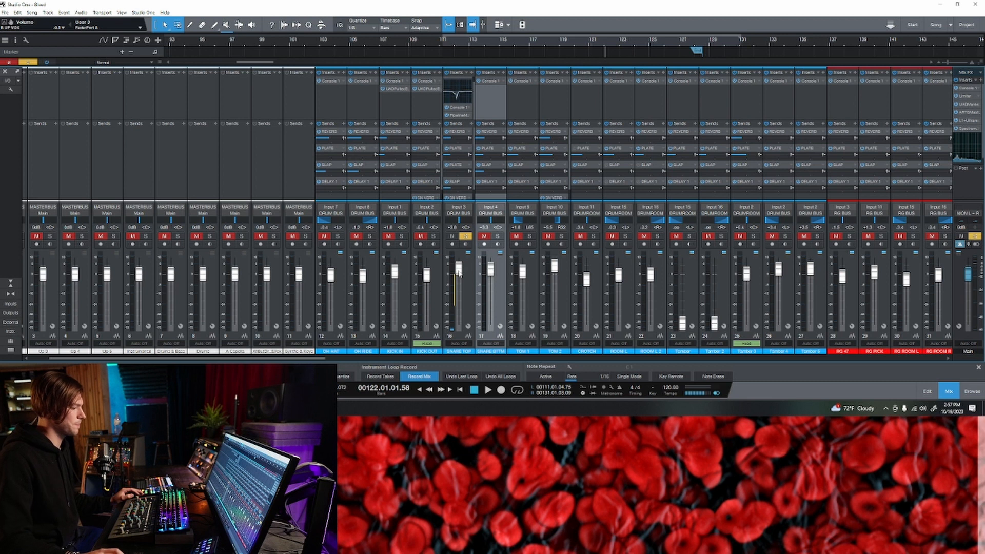
pyautogui.click(497, 237)
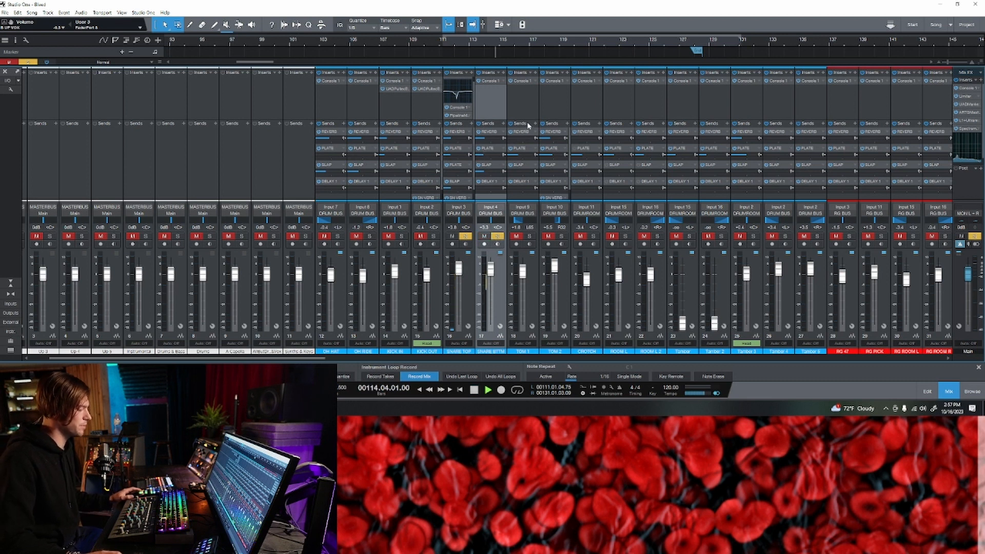
pyautogui.press('space')
pyautogui.click(466, 236)
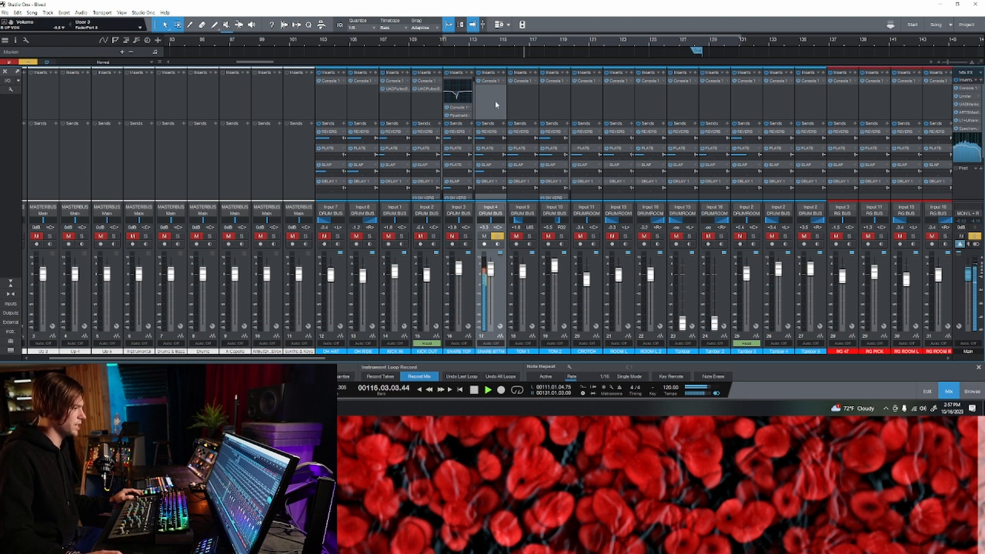
pyautogui.press('space')
pyautogui.press('KP_0')
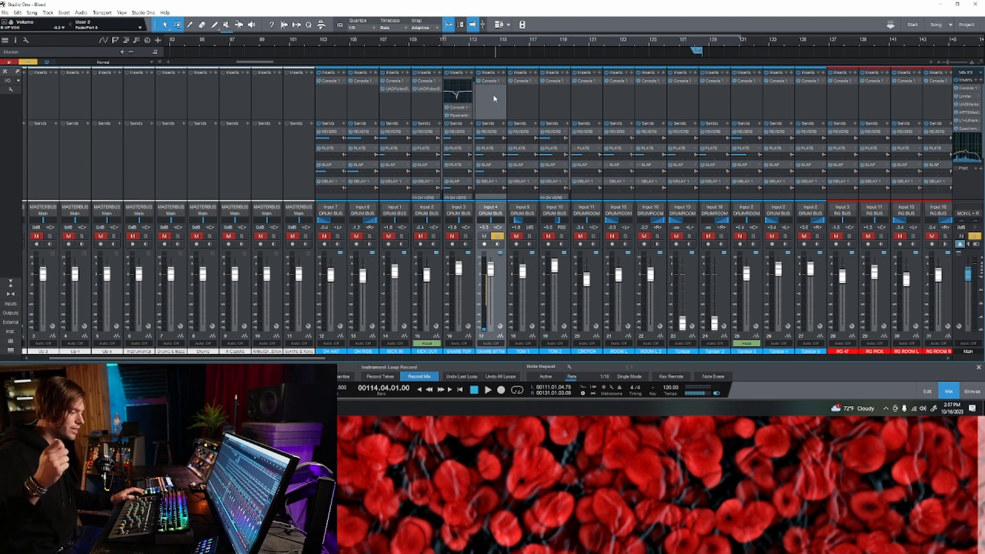
pyautogui.press('space')
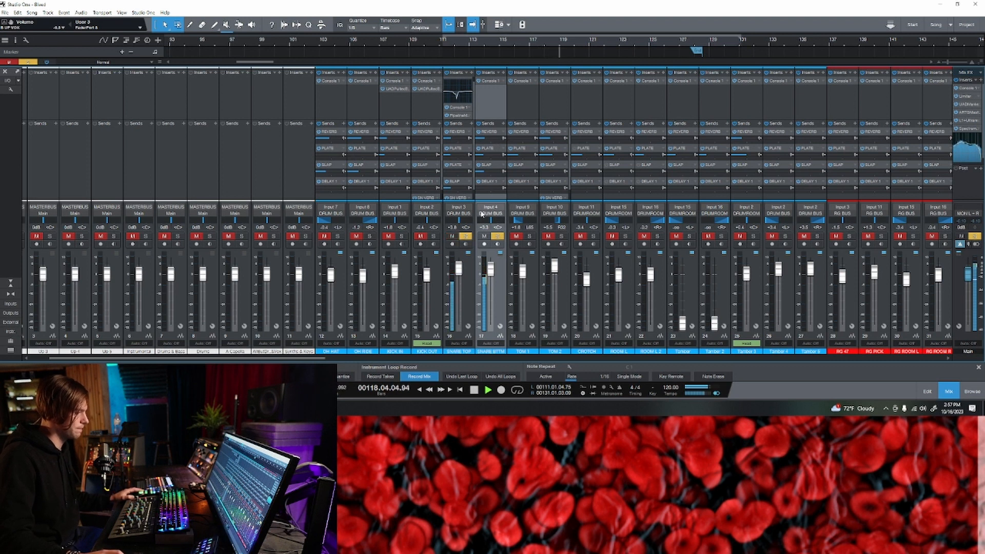
pyautogui.press('space')
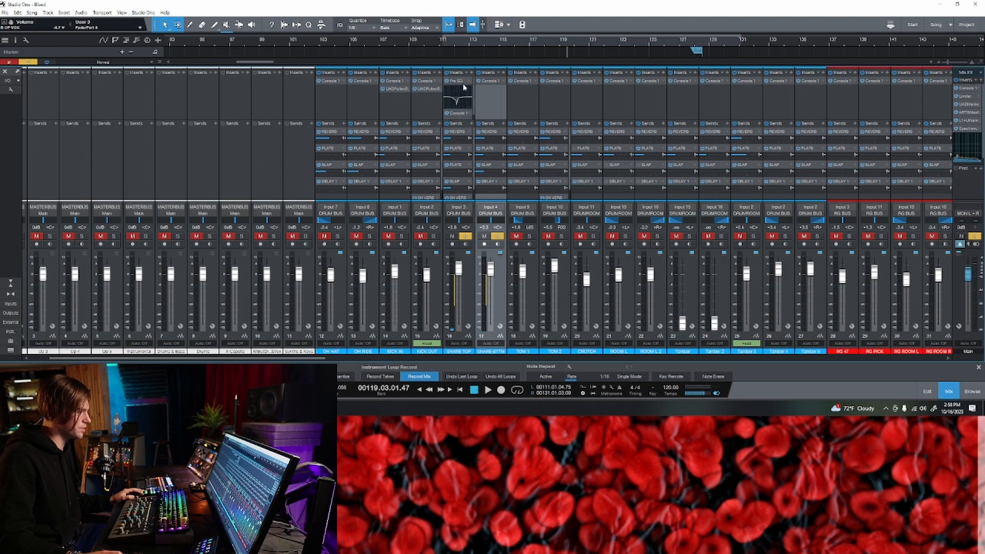
# Step: Examine the Pro EQ settings on SNARE TOP, unsolo SNARE BTM and play SNARE TOP with the EQ bypassed
pyautogui.click(463, 85)
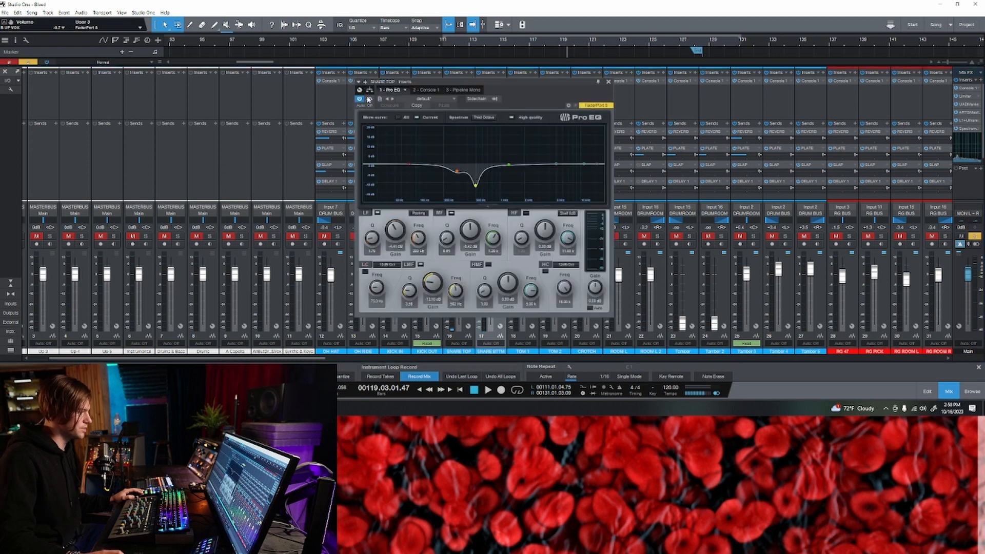
pyautogui.click(608, 82)
pyautogui.click(498, 237)
pyautogui.click(498, 237)
pyautogui.press('space')
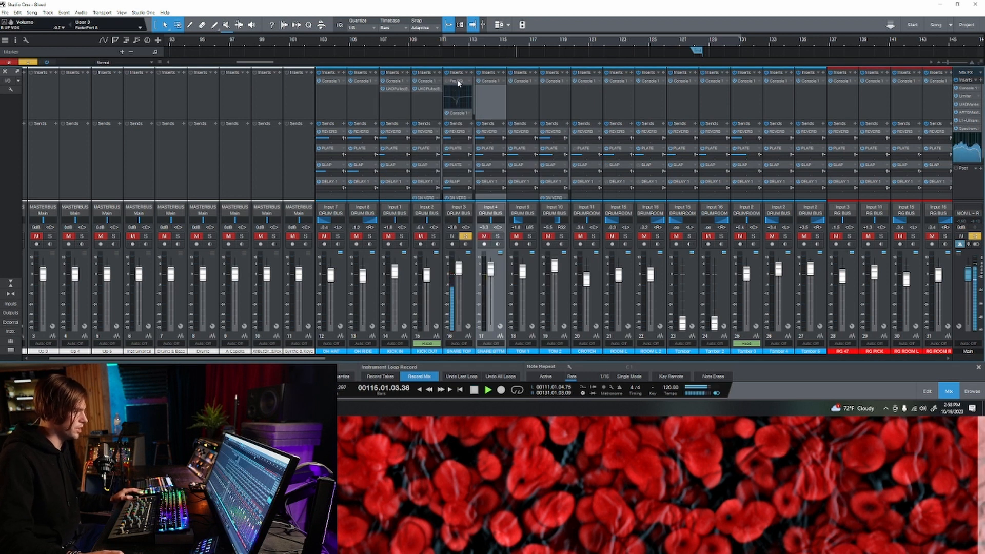
# Step: Re-enable the Pro EQ on SNARE TOP during playback, listen to the snare with it active, and close the EQ window
pyautogui.click(458, 84)
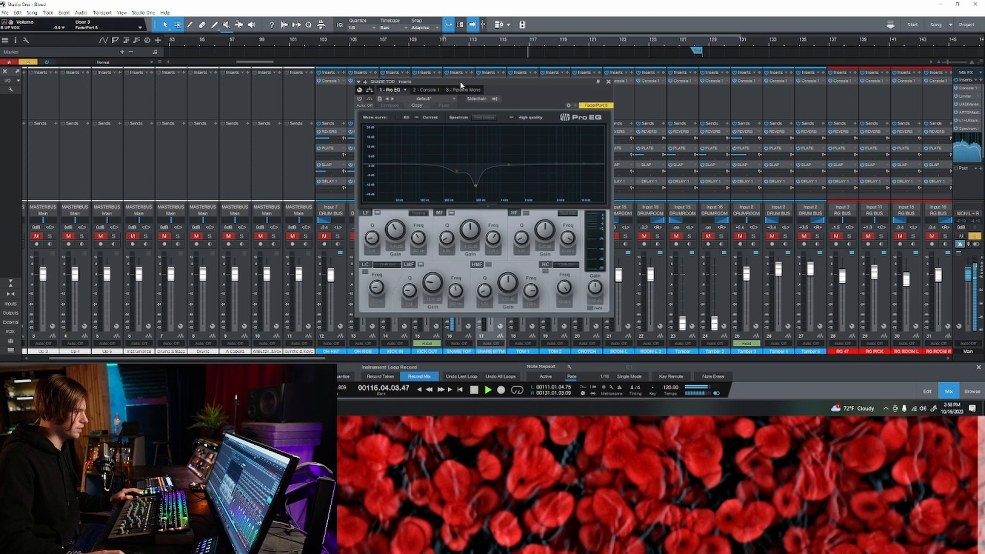
pyautogui.click(360, 99)
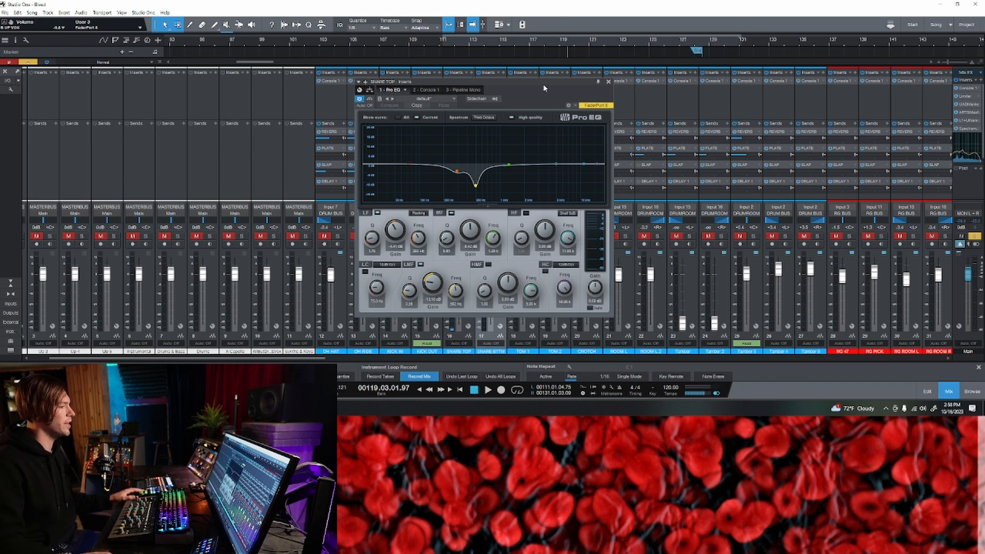
pyautogui.press('space')
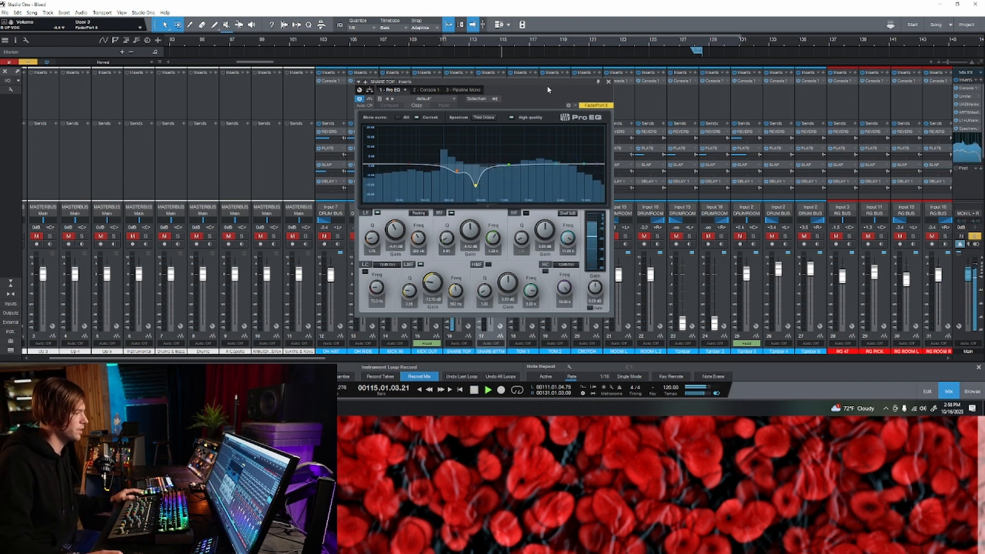
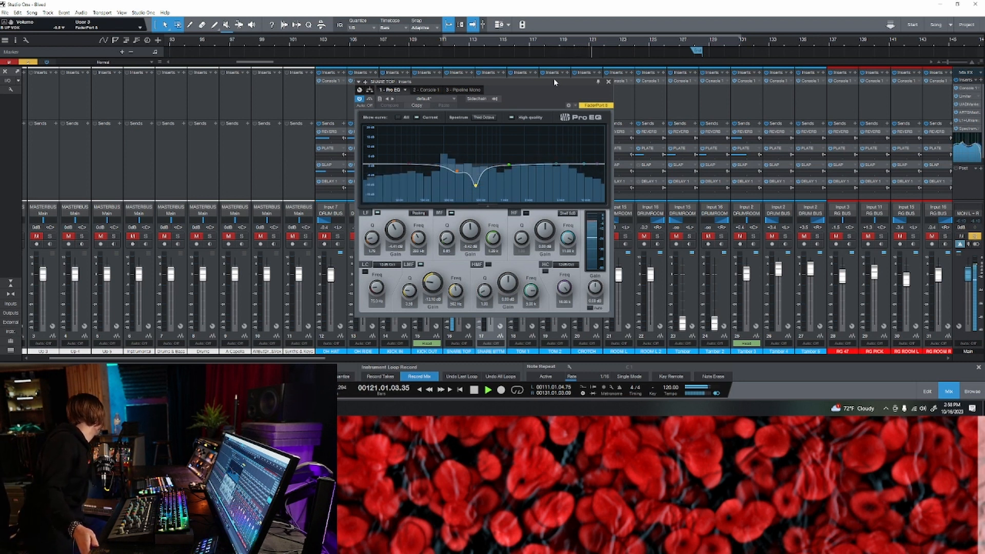
pyautogui.press('space')
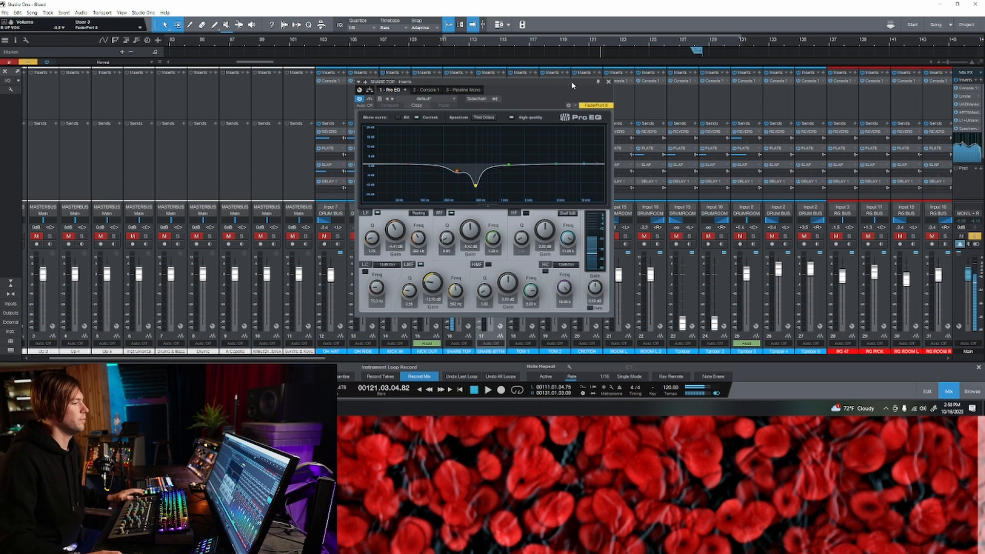
pyautogui.click(608, 82)
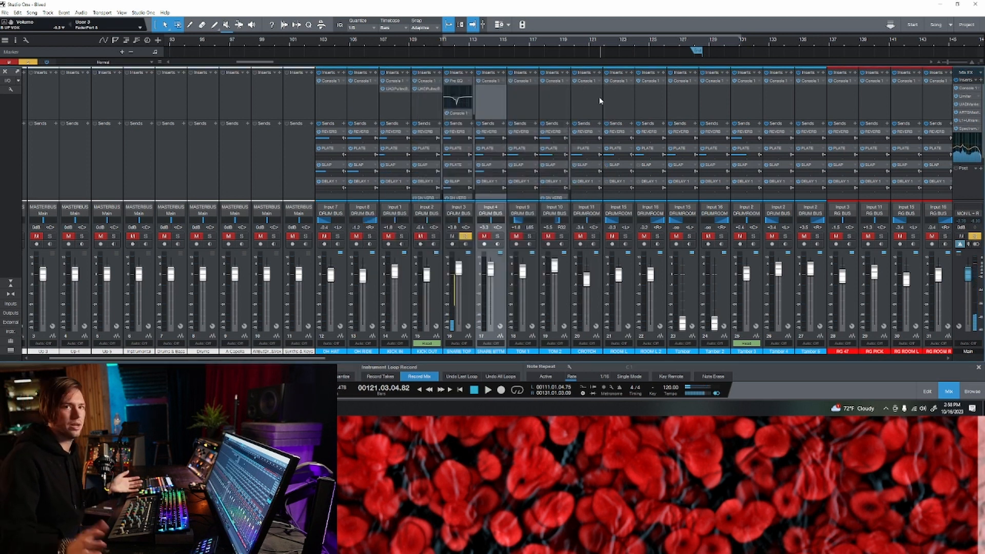
# Step: Clear the SNARE TOP solo, and solo and select the RG BUS channel in the mixer
pyautogui.click(465, 236)
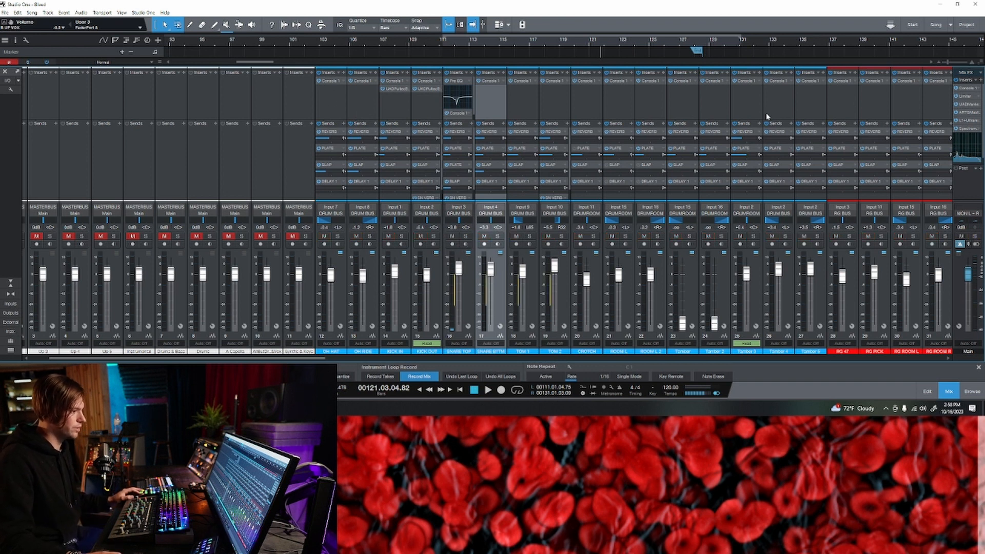
pyautogui.moveTo(325, 357); pyautogui.dragTo(352, 352)
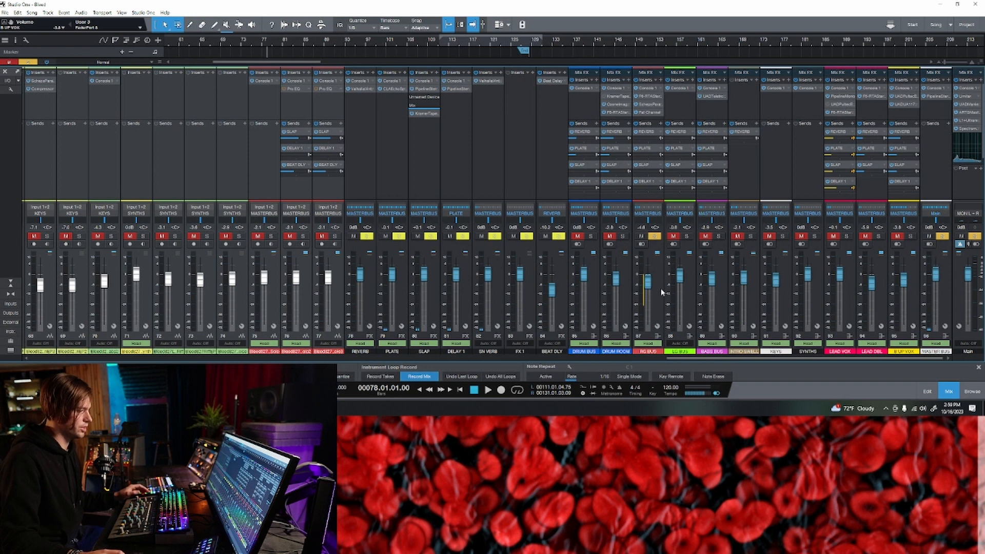
pyautogui.click(661, 292)
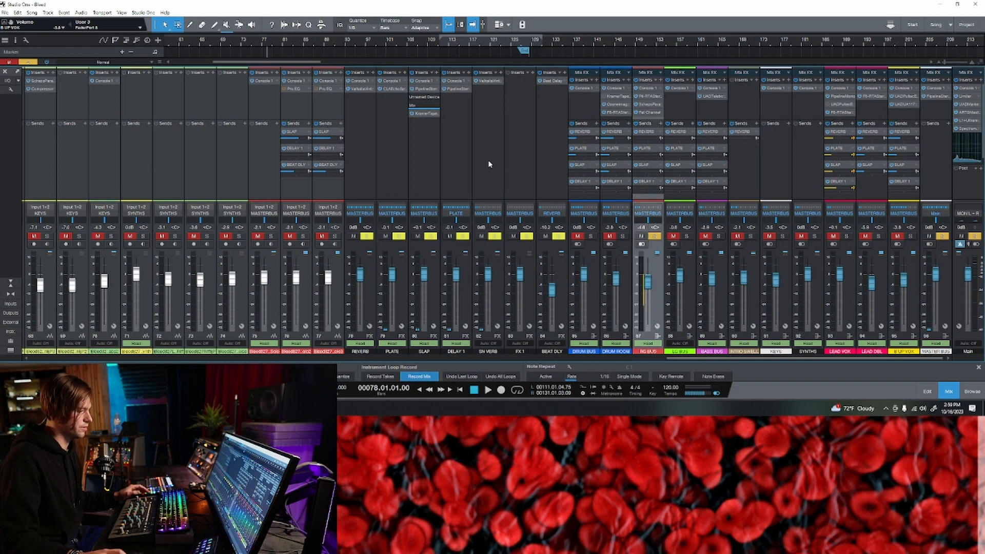
# Step: Locate the RG tracks in the arrangement and play the soloed rhythm guitars from bar 40
pyautogui.press('F3')
pyautogui.scroll(-5, 528, 43)
pyautogui.scroll(5, 501, 194)
pyautogui.scroll(3, 500, 194)
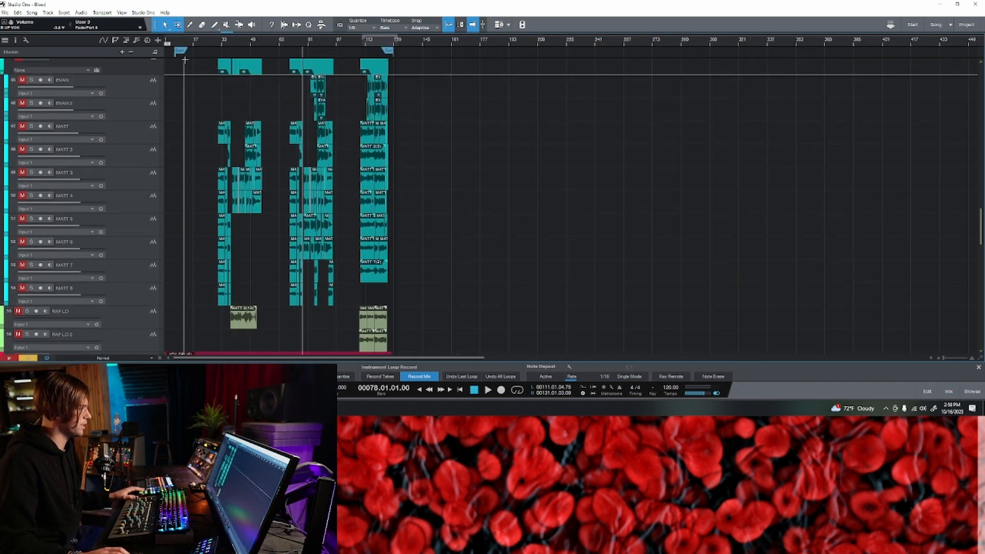
pyautogui.scroll(5, 205, 43)
pyautogui.scroll(12, 267, 103)
pyautogui.scroll(5, 285, 124)
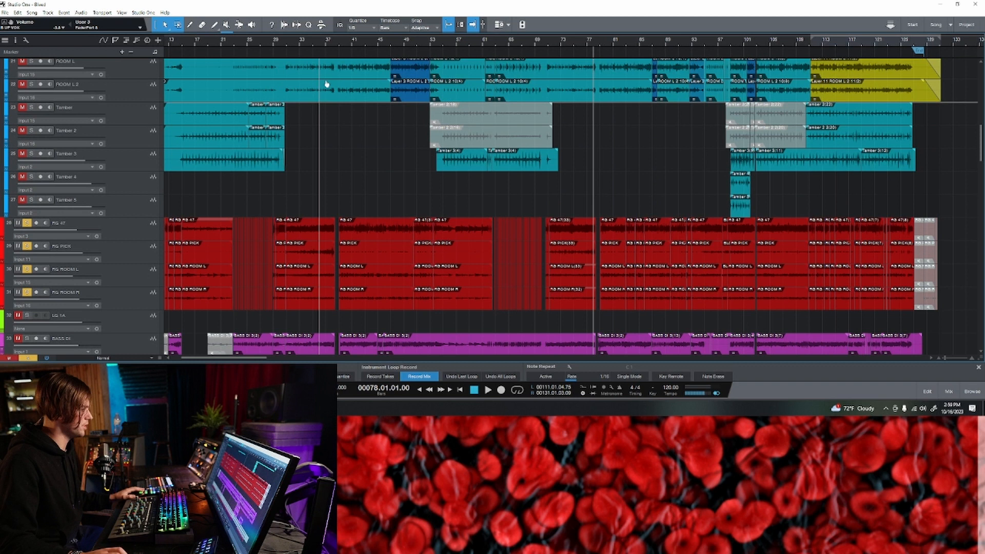
pyautogui.click(346, 41)
pyautogui.press('space')
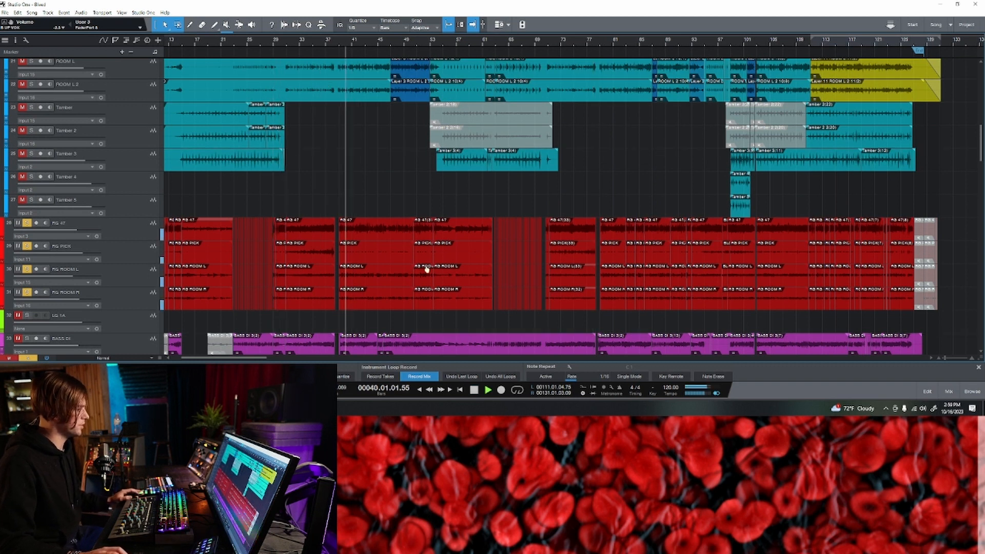
# Step: Examine the RG BUS's Console 1 channel settings in the mixer, close them and open the bus's F6-RTA equalizer
pyautogui.press('F3')
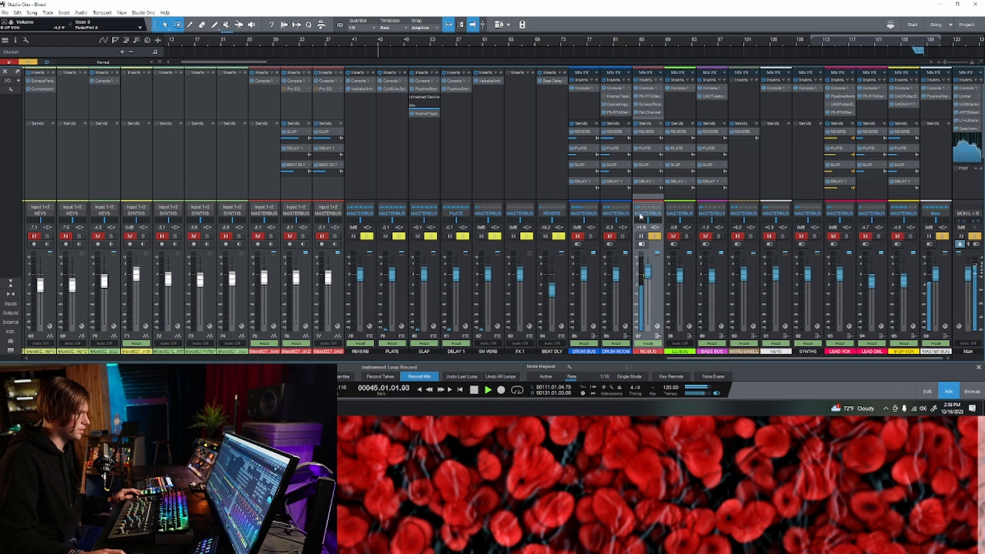
pyautogui.click(651, 89)
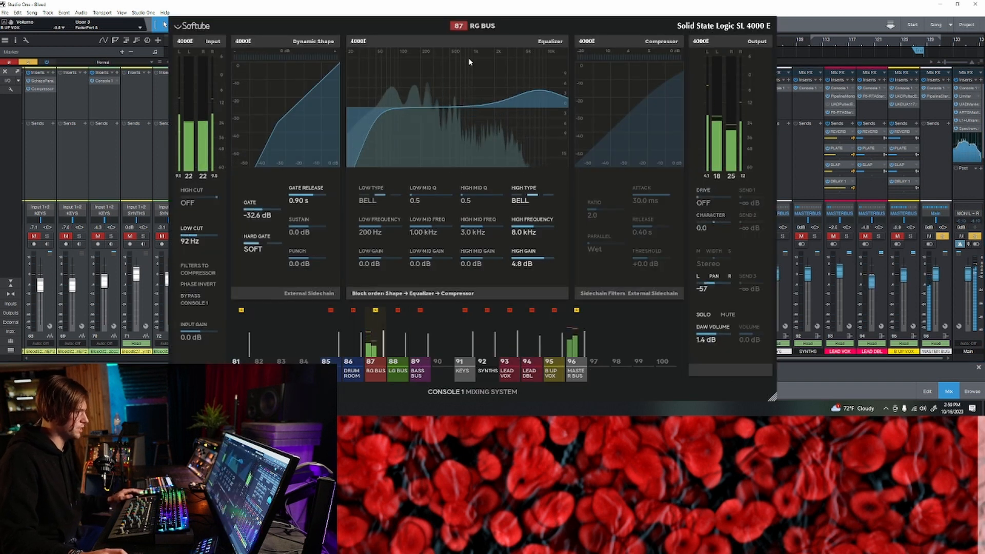
pyautogui.press('Right')
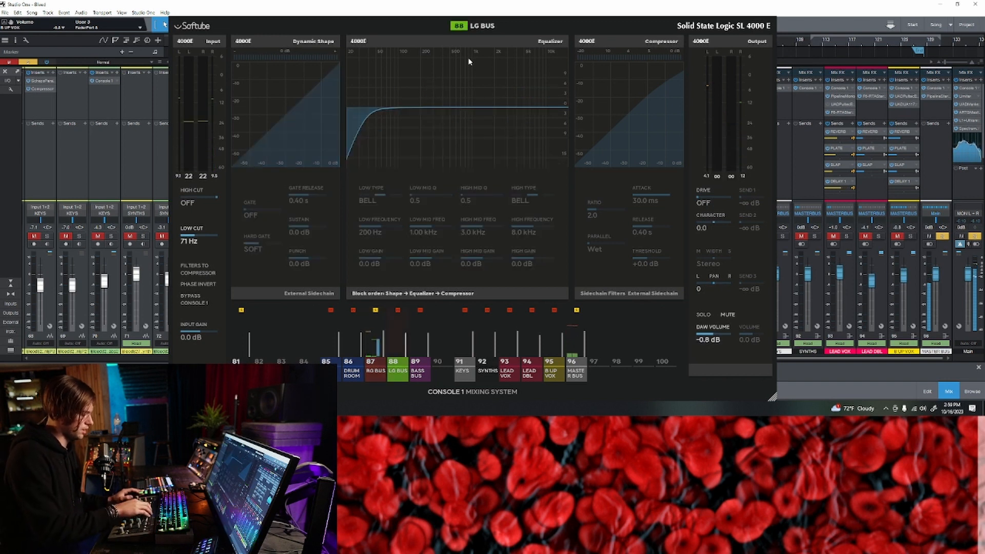
pyautogui.press('Left')
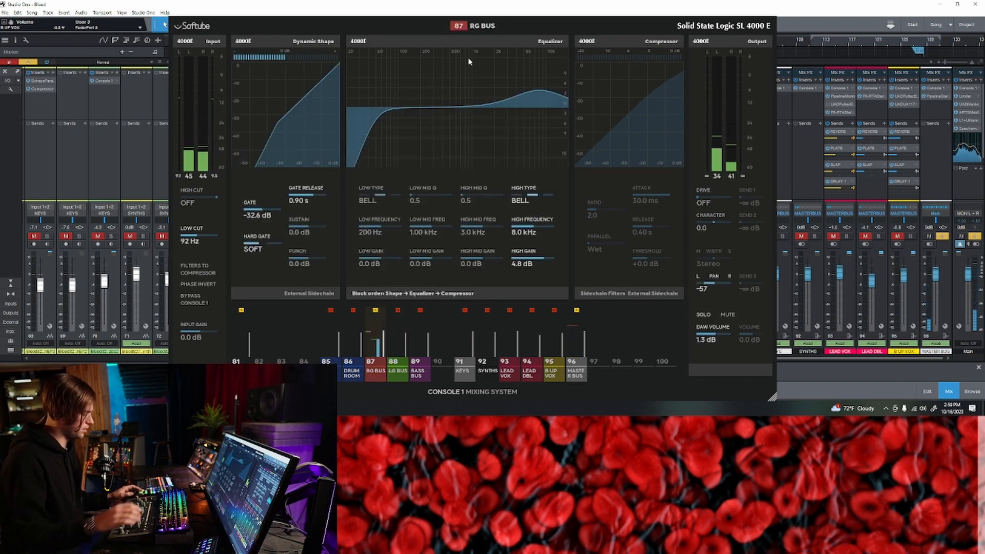
pyautogui.press('Escape')
pyautogui.click(454, 82)
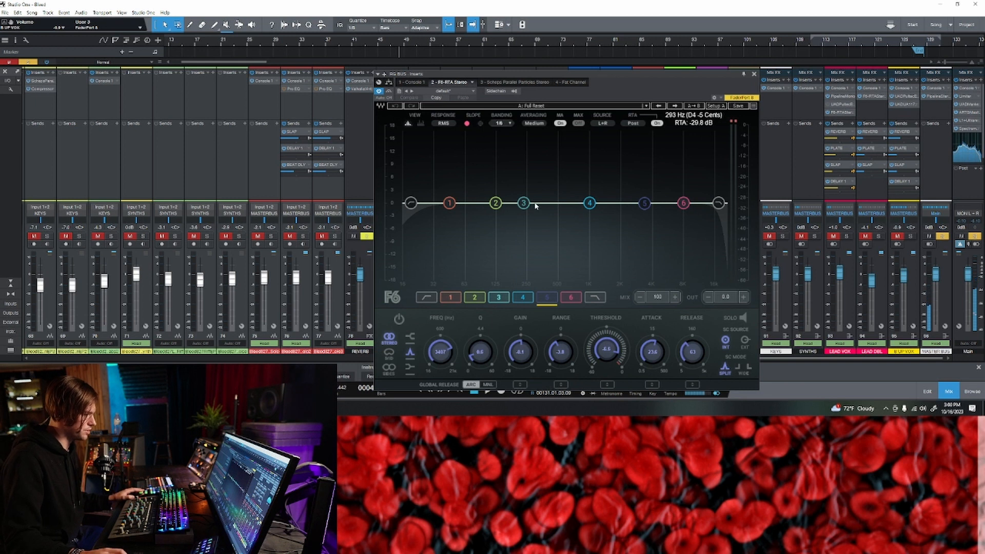
# Step: Play the soloed rhythm guitars through the RG BUS's F6-RTA and open its Scheps Parallel Particles insert
pyautogui.press('space')
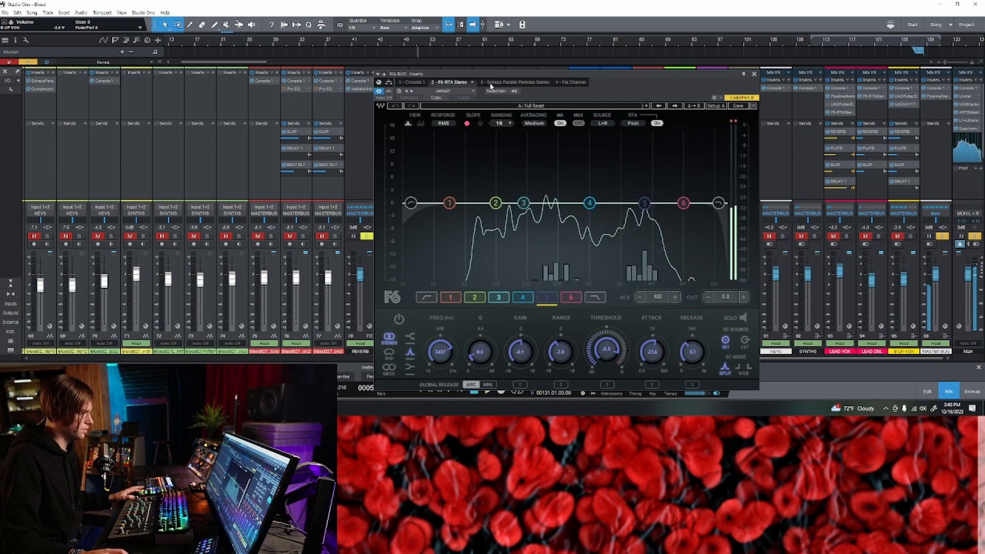
pyautogui.click(513, 82)
pyautogui.moveTo(540, 72); pyautogui.dragTo(489, 103)
pyautogui.press('space')
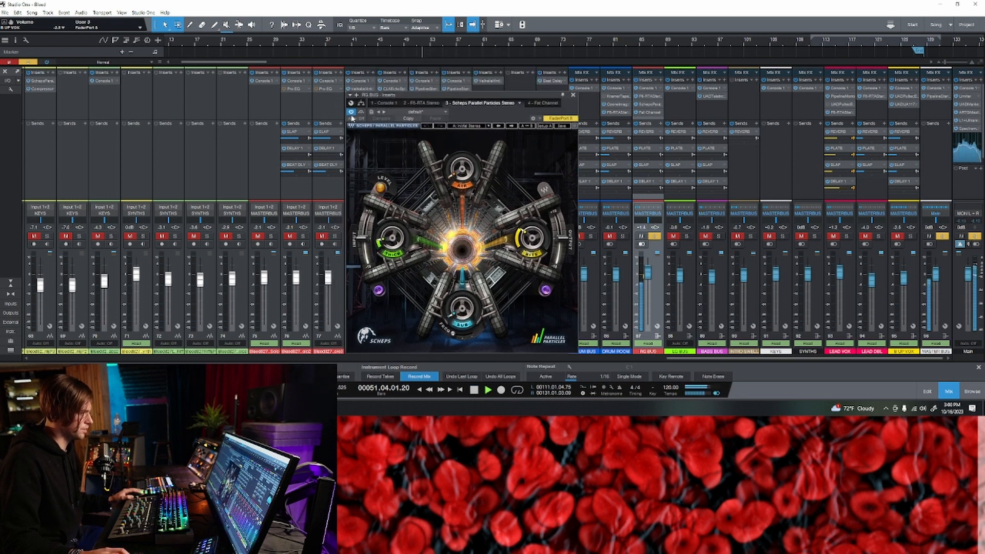
pyautogui.press('space')
# Step: Open the RG BUS's Fat Channel insert and examine its Equalizer and Compressor sections during playback
pyautogui.click(543, 102)
pyautogui.moveTo(510, 93); pyautogui.dragTo(515, 88)
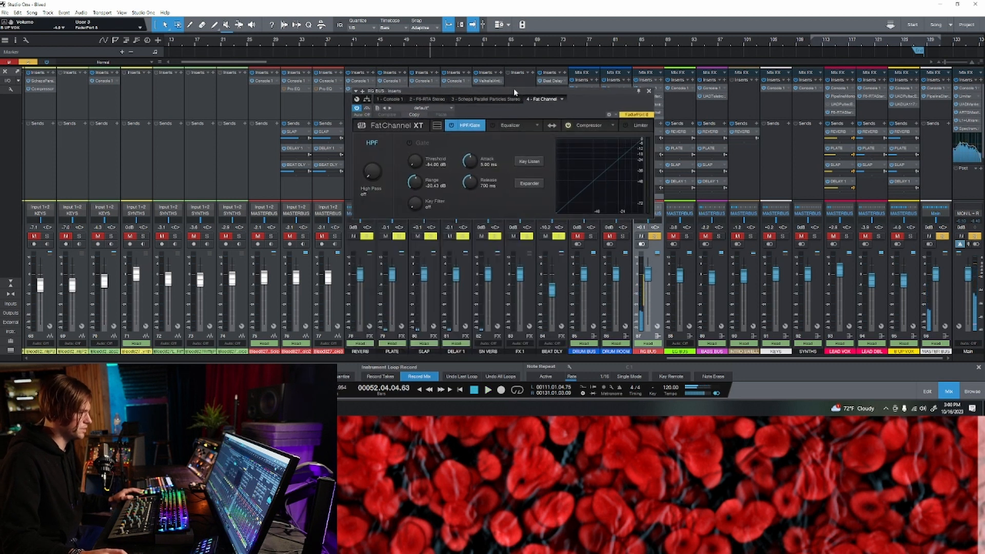
pyautogui.click(509, 125)
pyautogui.click(583, 124)
pyautogui.press('space')
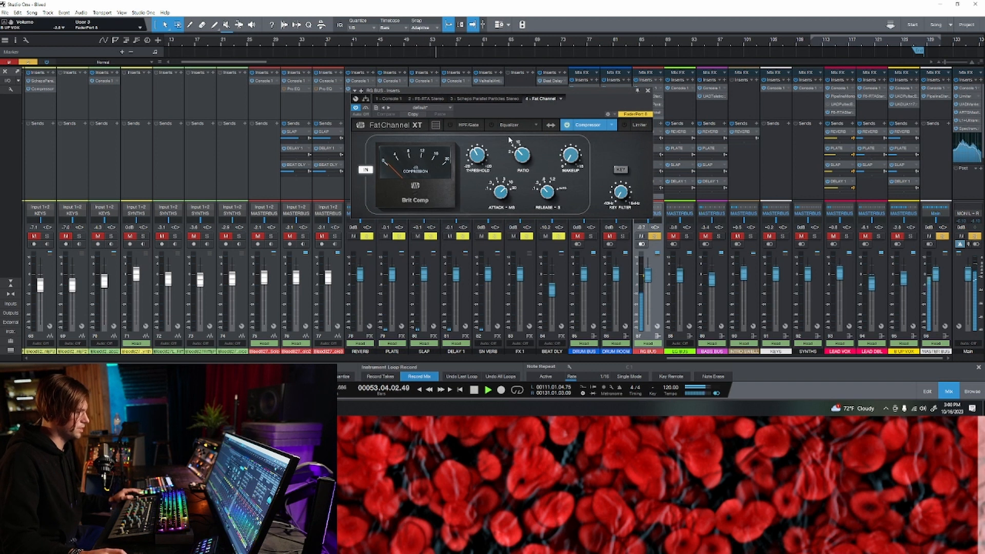
pyautogui.press('space')
# Step: Close the Fat Channel window and clear the RG BUS solo
pyautogui.moveTo(535, 92); pyautogui.dragTo(520, 88)
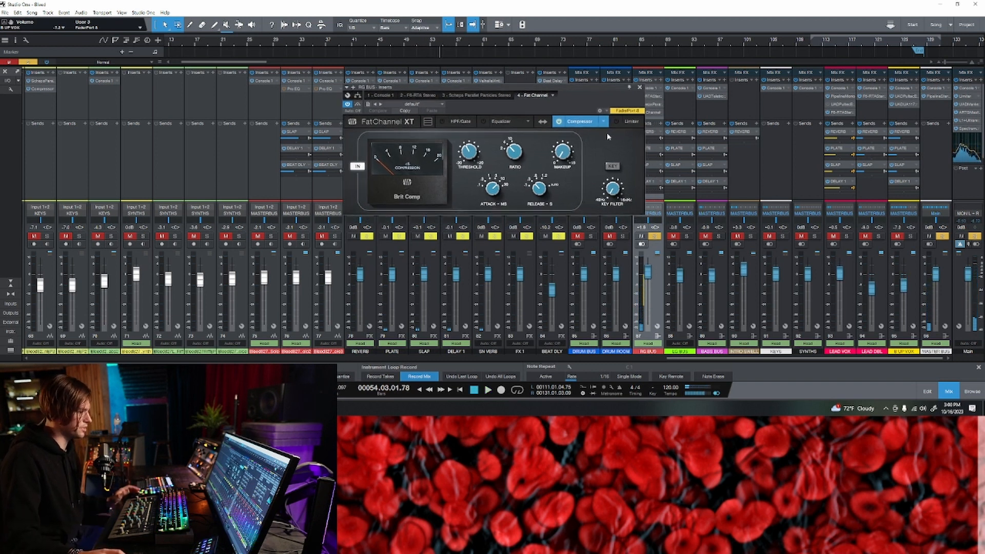
pyautogui.click(640, 88)
pyautogui.click(654, 236)
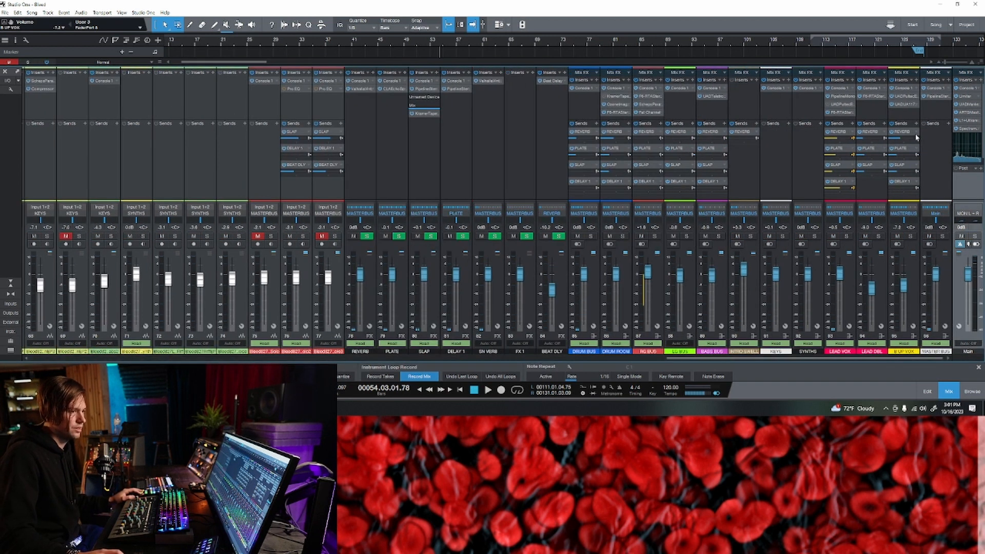
# Step: Select the MASTERBUS channel, select the Main output channel, and place the playhead at bar 57
pyautogui.click(942, 135)
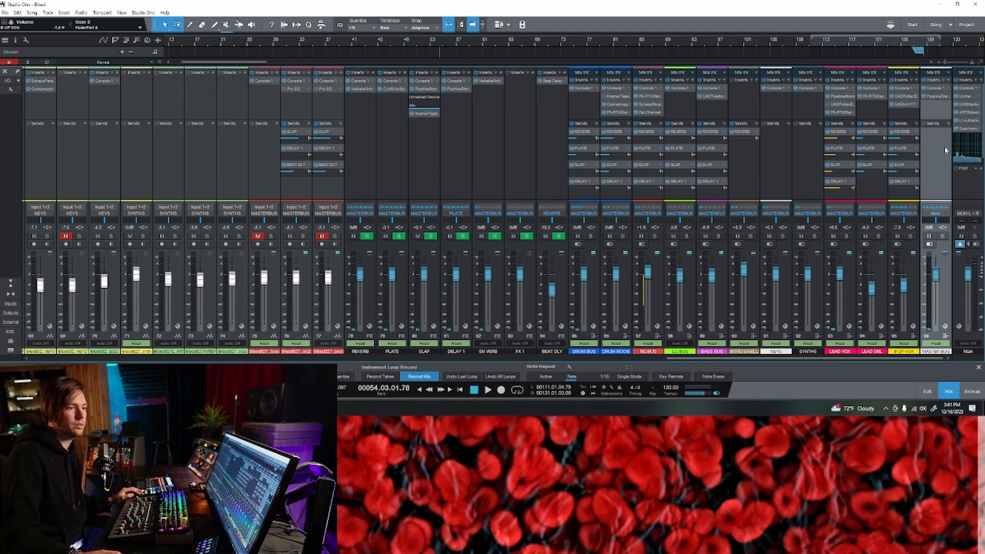
pyautogui.click(969, 95)
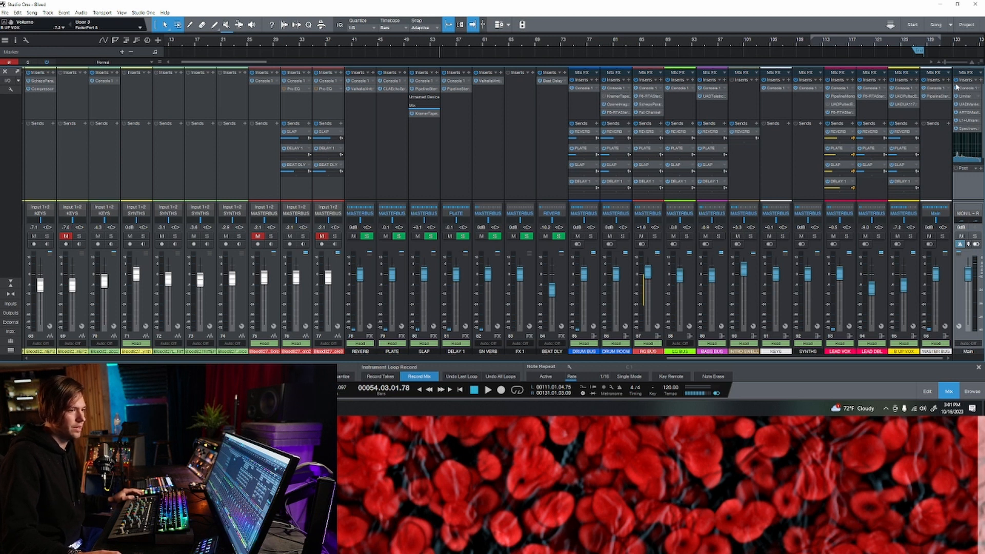
pyautogui.click(455, 43)
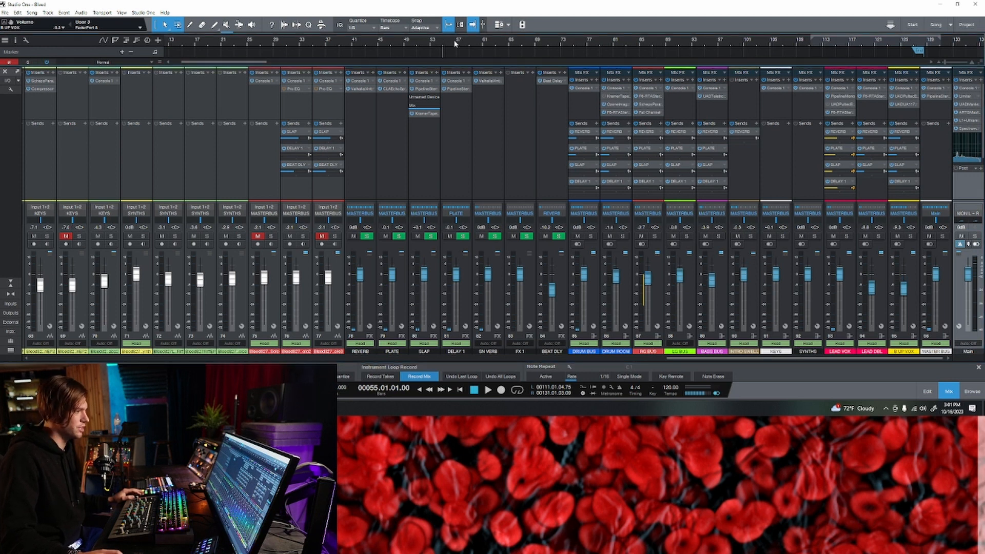
# Step: Look over the keys and synth tracks in the arrangement, placing the playhead at bar 5 and at bar 15
pyautogui.press('F3')
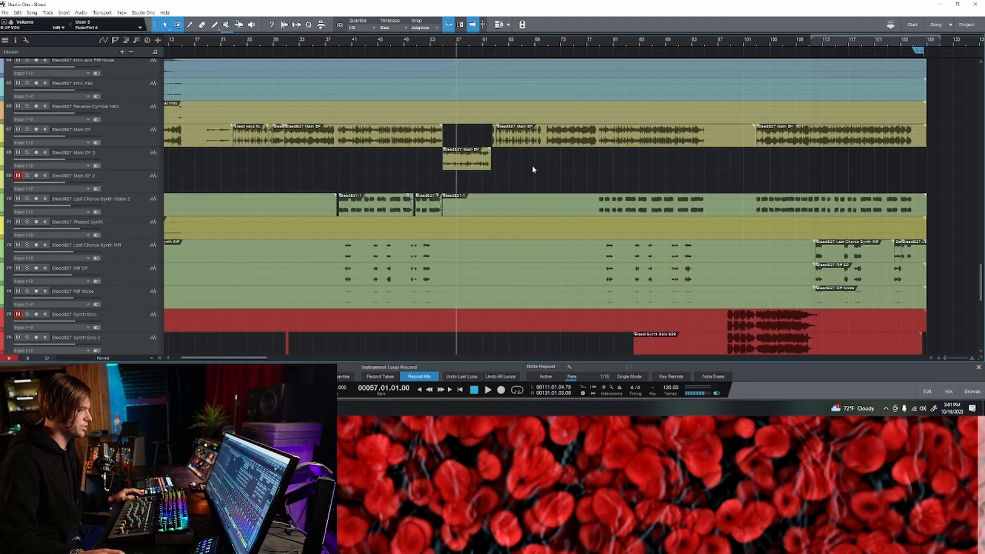
pyautogui.scroll(-5, 604, 47)
pyautogui.scroll(3, 370, 164)
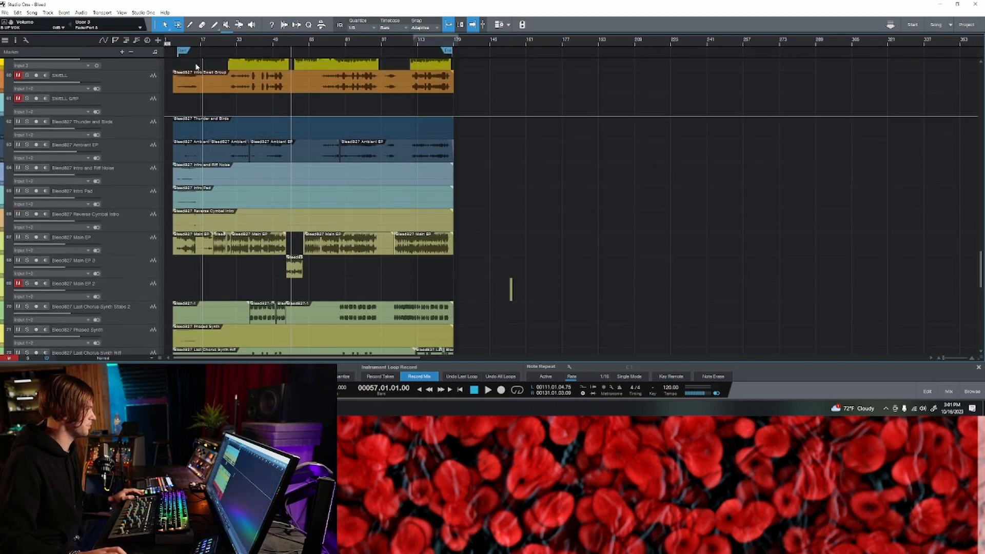
pyautogui.scroll(6, 199, 43)
pyautogui.click(199, 43)
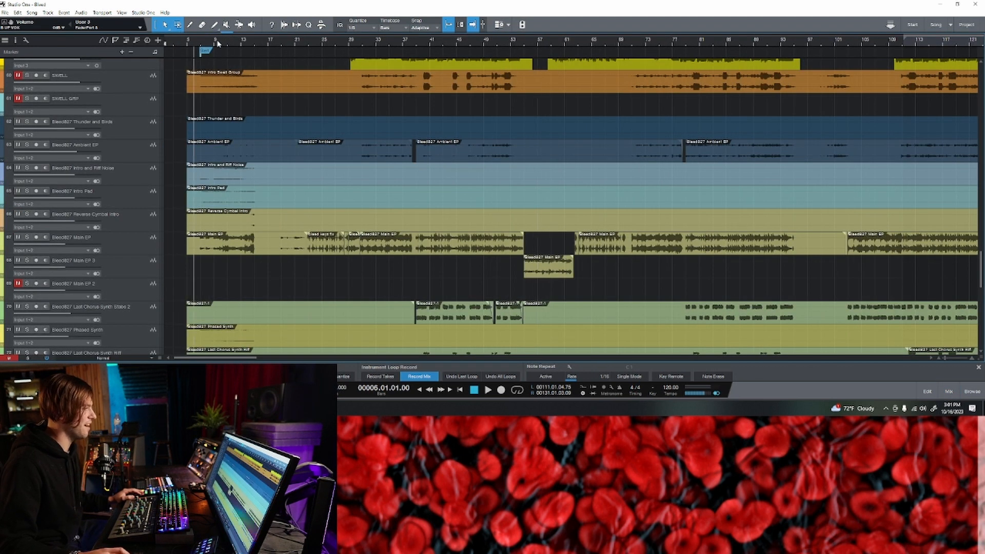
pyautogui.scroll(-4, 220, 44)
pyautogui.click(243, 43)
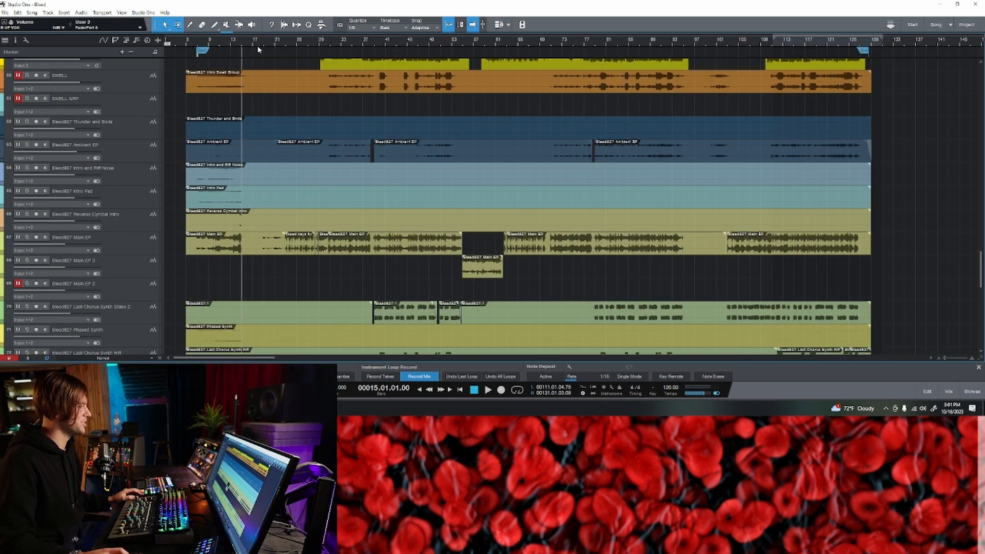
# Step: Locate the lead and backing vocal clips in the arrangement, placing the playhead at bar 31 and at bar 110
pyautogui.scroll(8, 281, 190)
pyautogui.click(331, 45)
pyautogui.scroll(2, 522, 212)
pyautogui.scroll(-3, 518, 45)
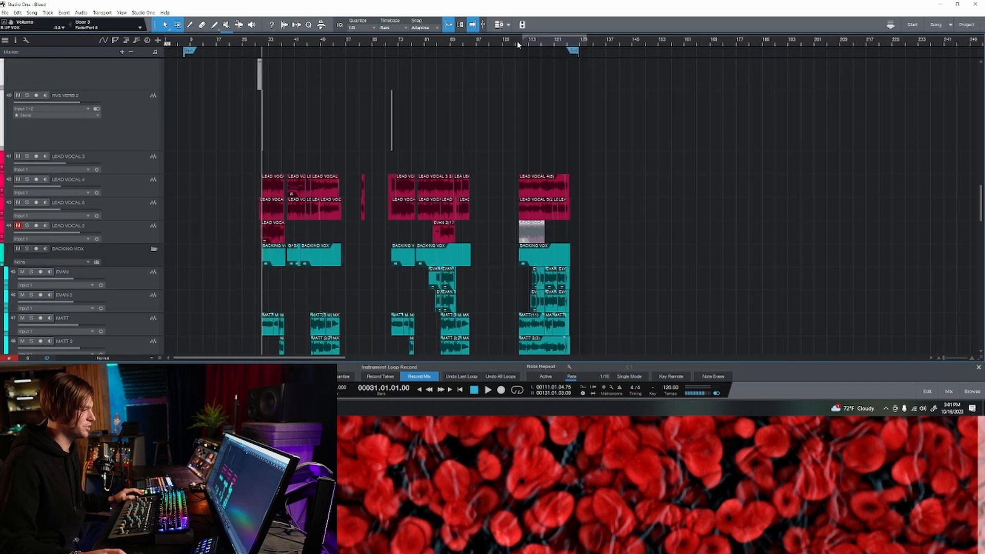
pyautogui.scroll(6, 527, 44)
pyautogui.click(495, 44)
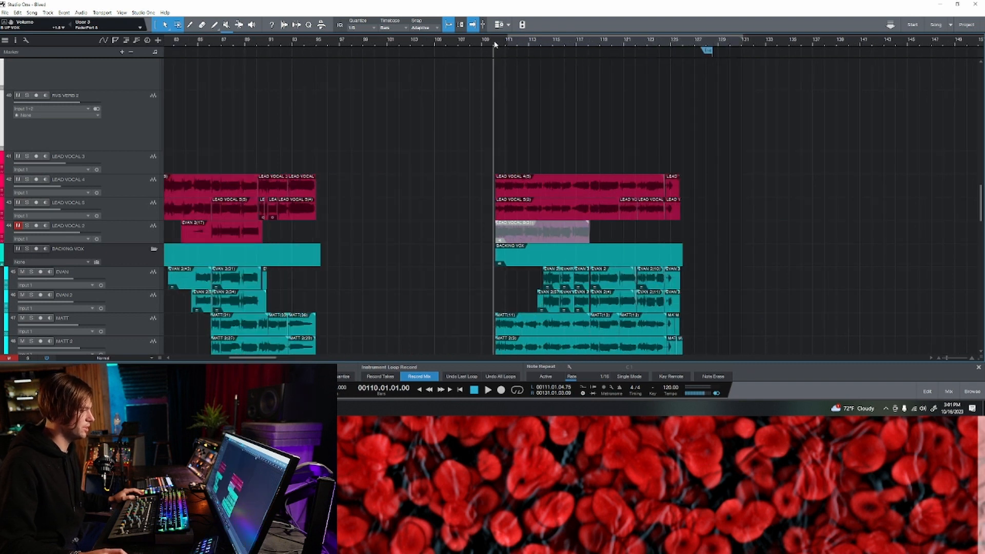
# Step: Find the LEAD VOCAL track in the arrangement, solo the lead vocals and place the playhead in bar 14
pyautogui.scroll(-4, 554, 44)
pyautogui.scroll(12, 229, 43)
pyautogui.click(323, 44)
pyautogui.scroll(-7, 329, 44)
pyautogui.scroll(10, 336, 44)
pyautogui.scroll(-4, 439, 52)
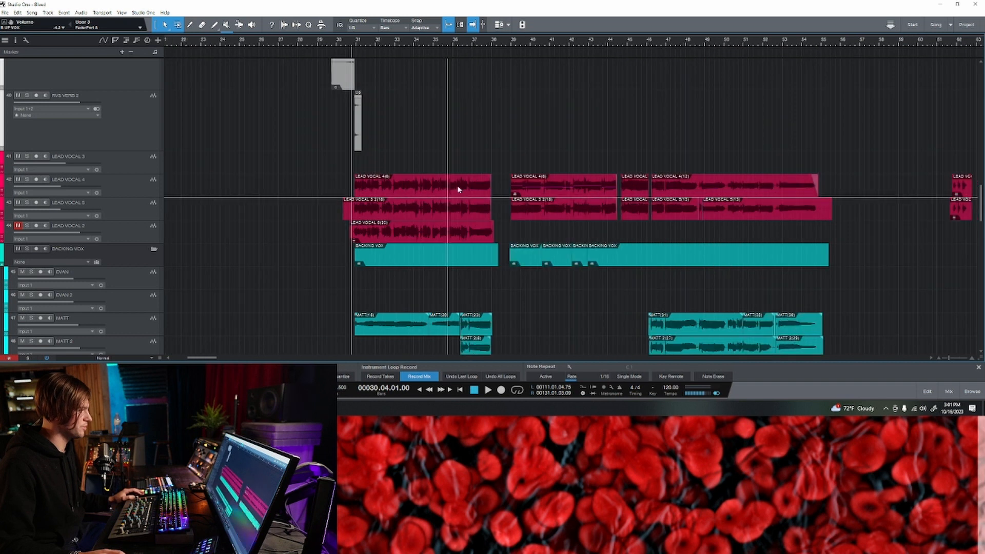
pyautogui.scroll(6, 466, 187)
pyautogui.scroll(-10, 478, 182)
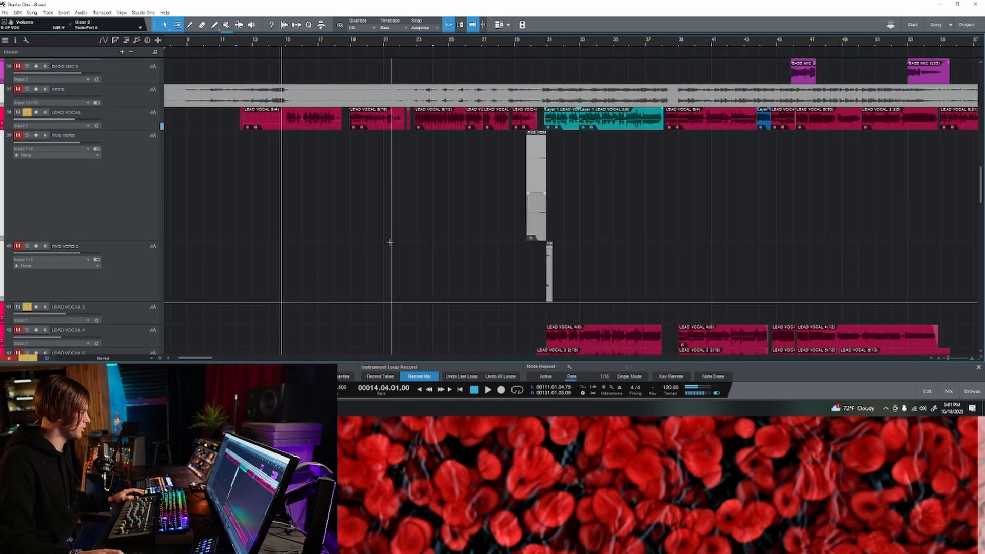
# Step: Examine the F6-RTA, UAD Pultec EQP-1A and Console 1 inserts on LEAD VOX during playback, and close the window
pyautogui.press('F3')
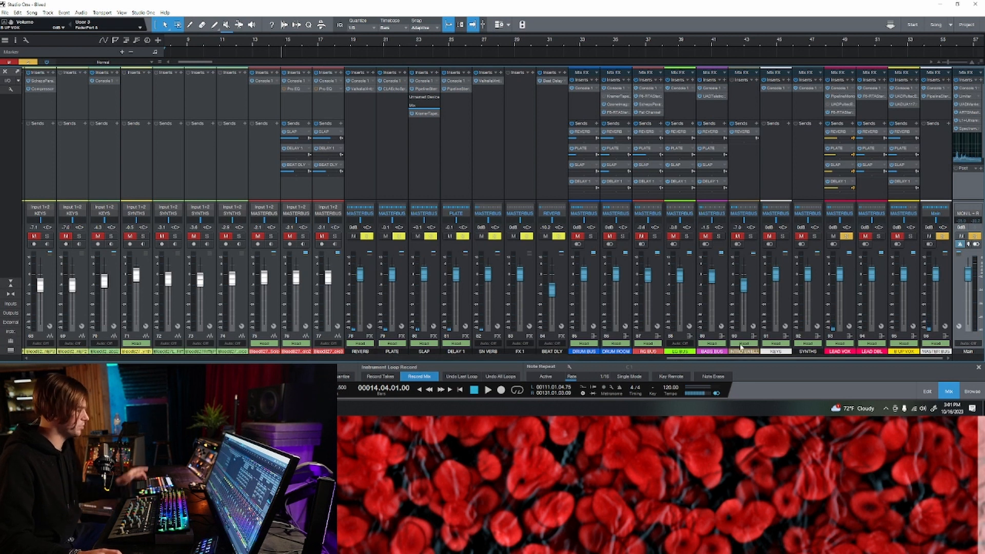
pyautogui.click(843, 113)
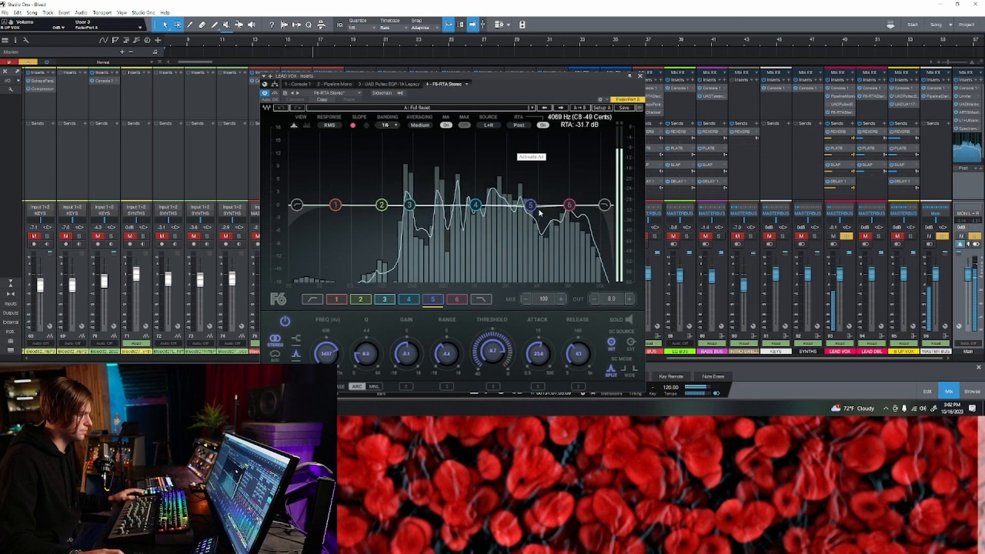
pyautogui.click(395, 85)
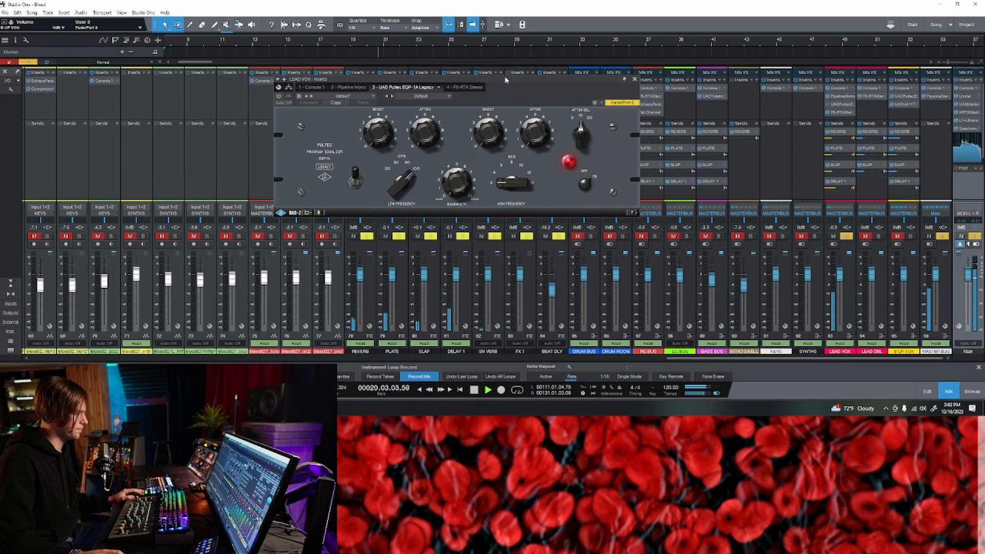
pyautogui.click(313, 87)
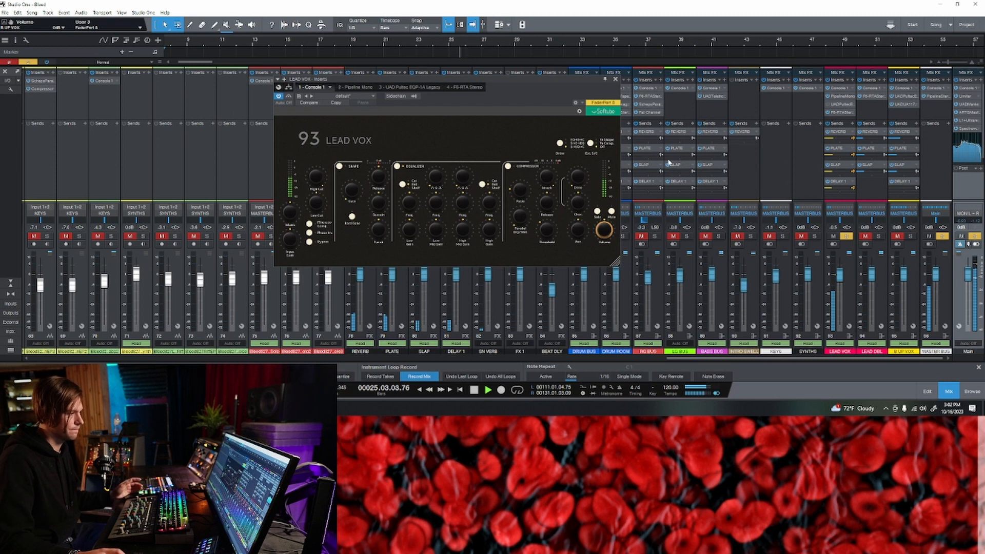
pyautogui.click(614, 81)
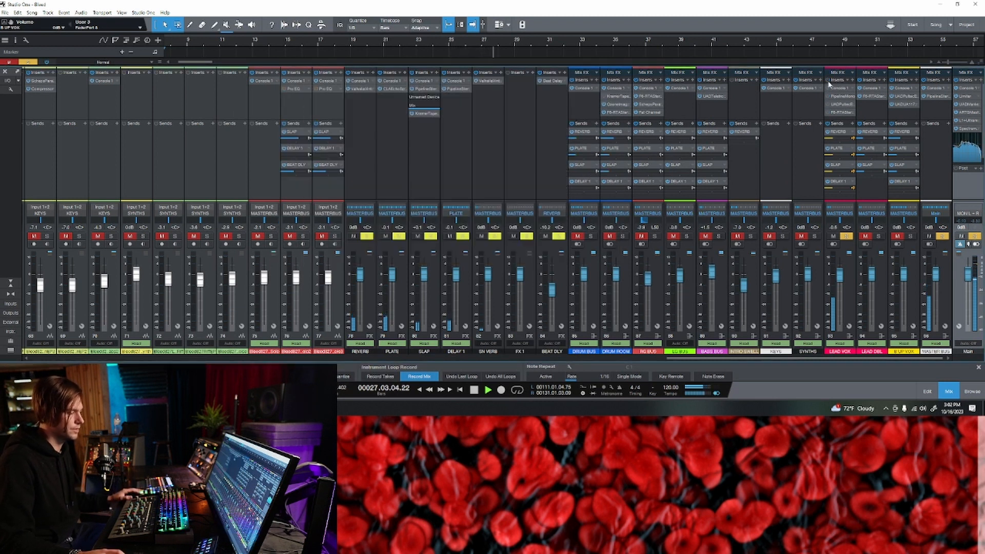
# Step: Replay the soloed lead vocal from bar 14, select the LEAD VOX channel and continue playback from bar 22
pyautogui.press('space')
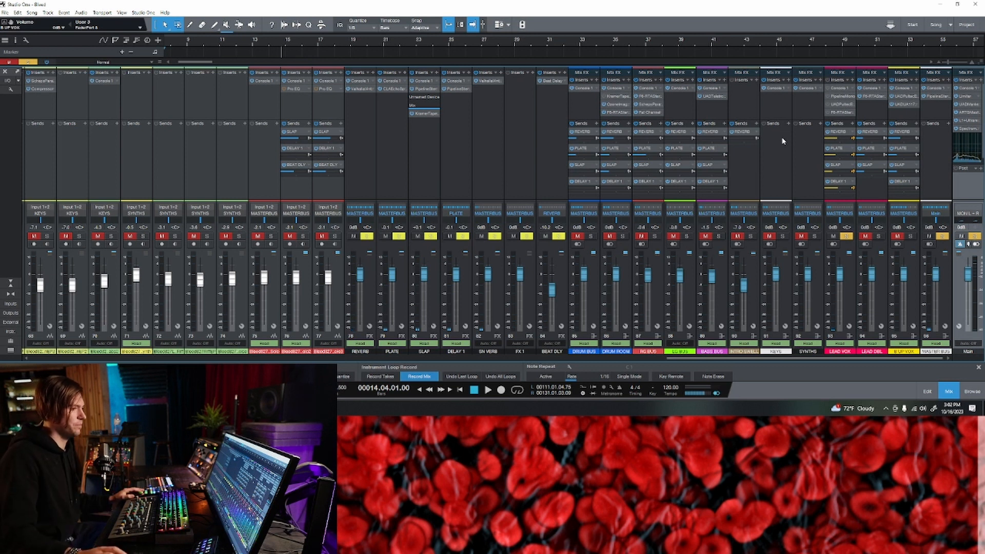
pyautogui.press('space')
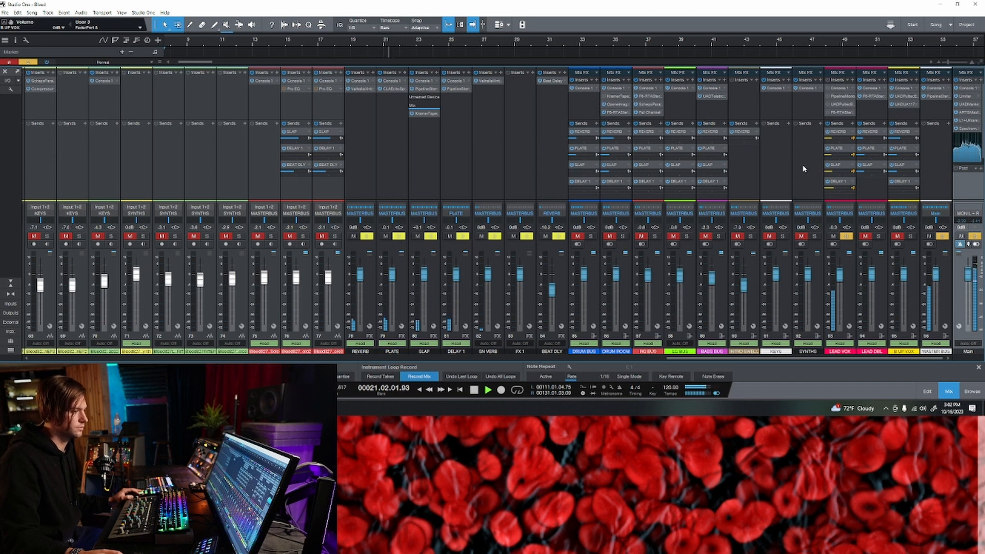
pyautogui.press('space')
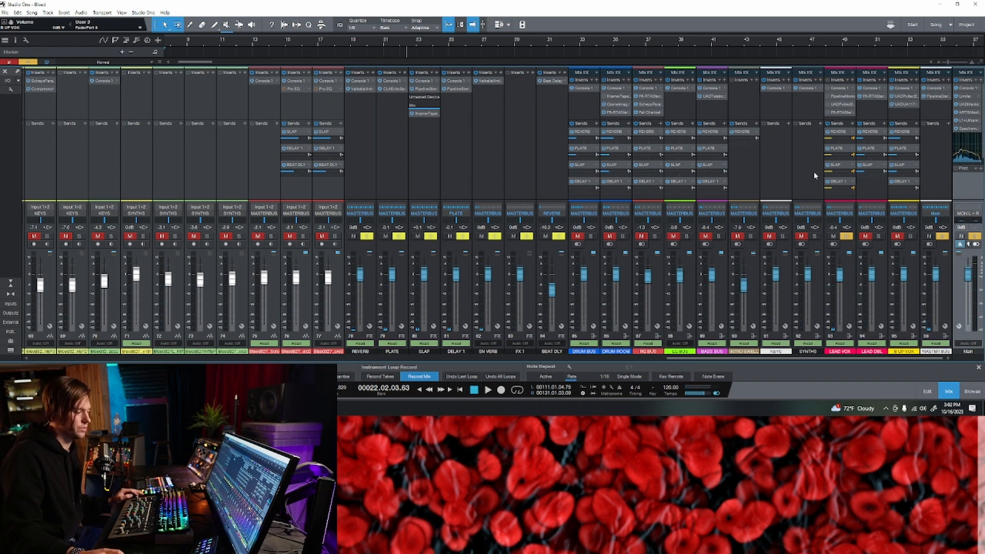
pyautogui.click(851, 277)
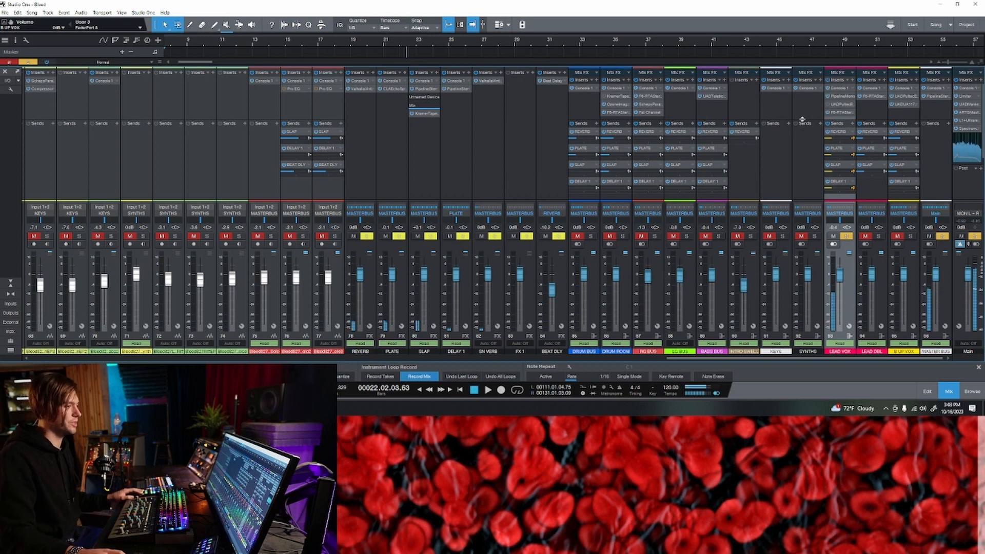
pyautogui.press('space')
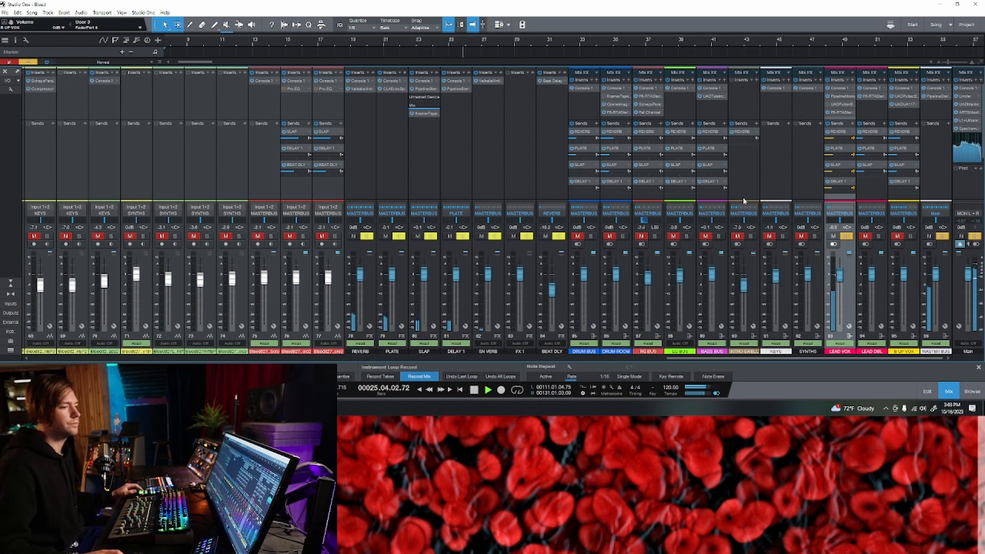
# Step: Stop playback, compare the arrangement with the mixer and move the playhead back to bar 22
pyautogui.press('F3')
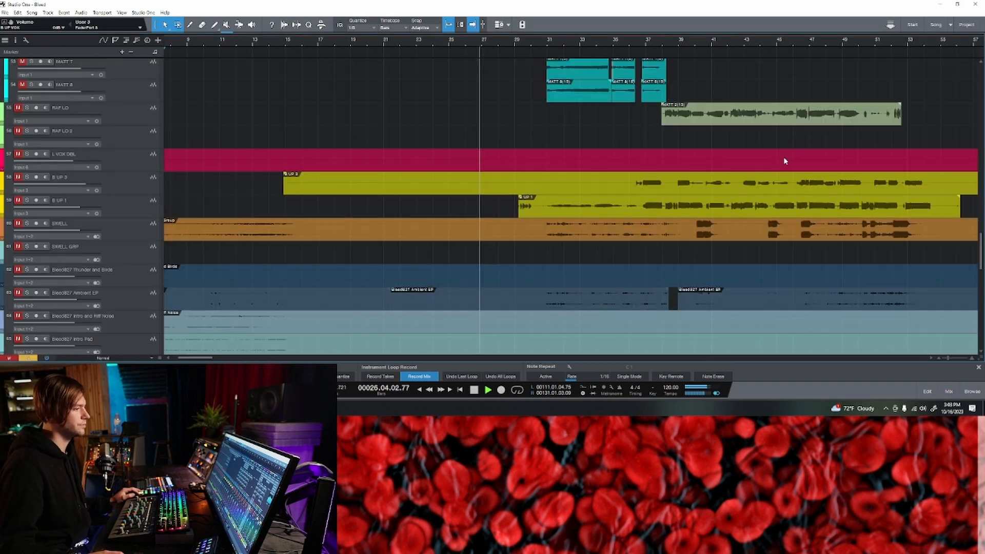
pyautogui.press('space')
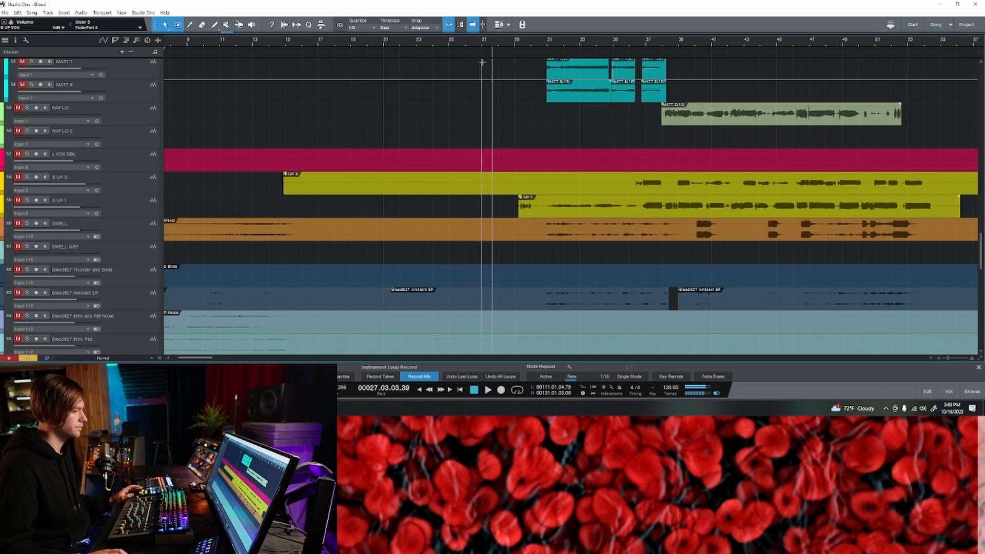
pyautogui.press('F3')
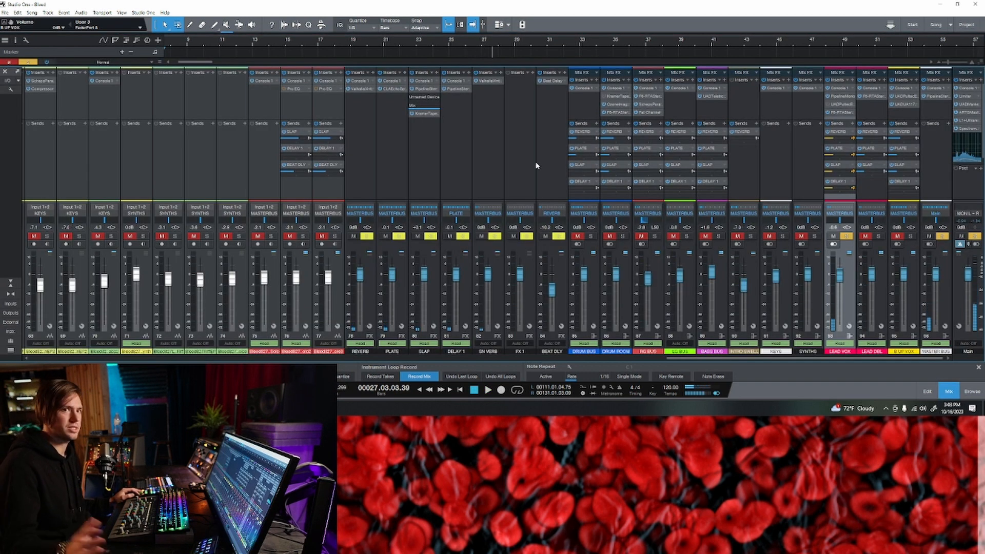
pyautogui.press('F3')
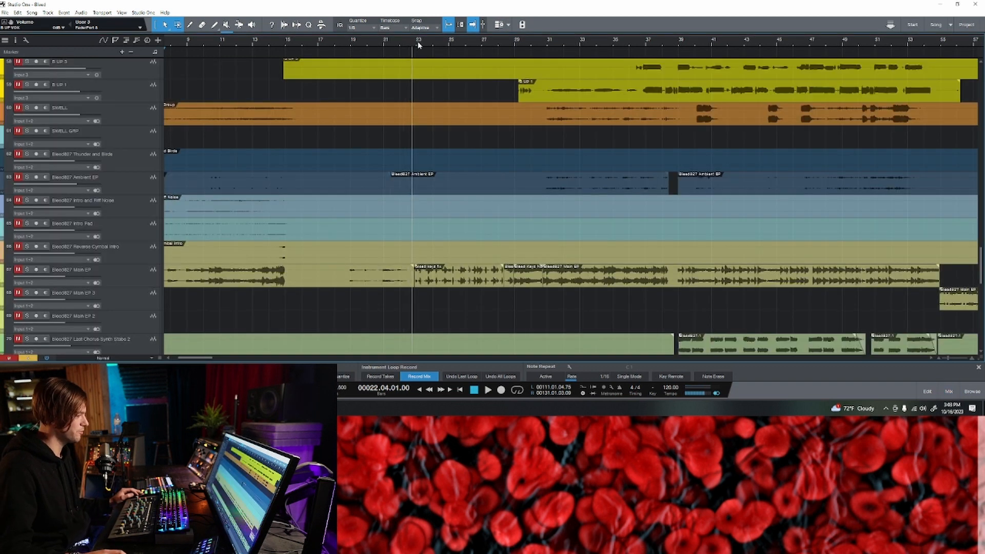
pyautogui.press('F3')
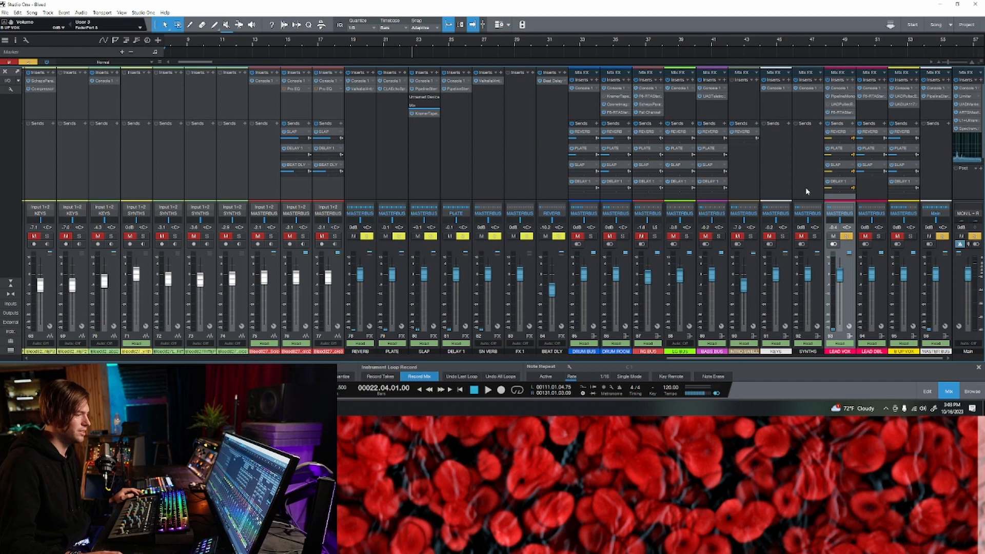
pyautogui.press('F3')
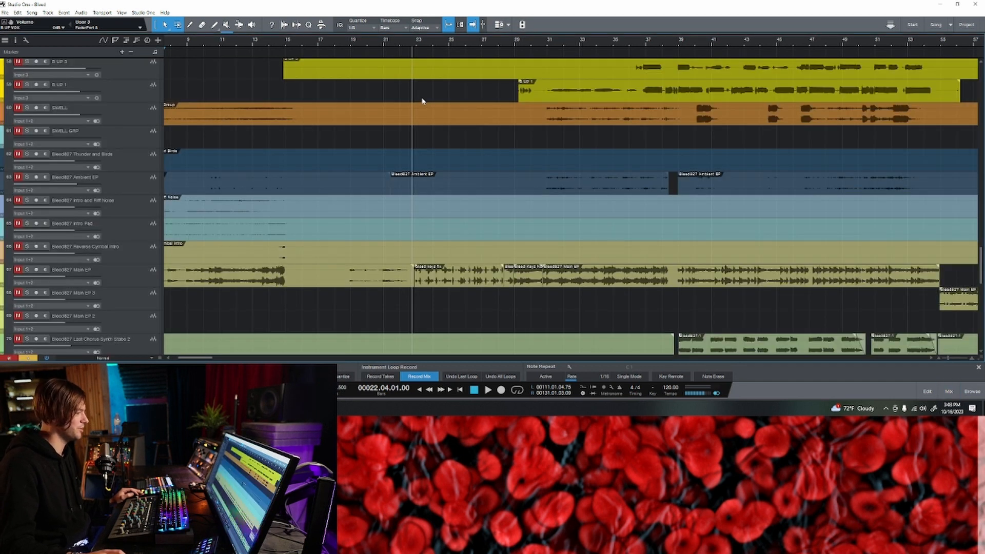
# Step: Reposition the playhead, solo LEAD DBL in the mixer during playback, and clear the LEAD VOX solo
pyautogui.click(347, 45)
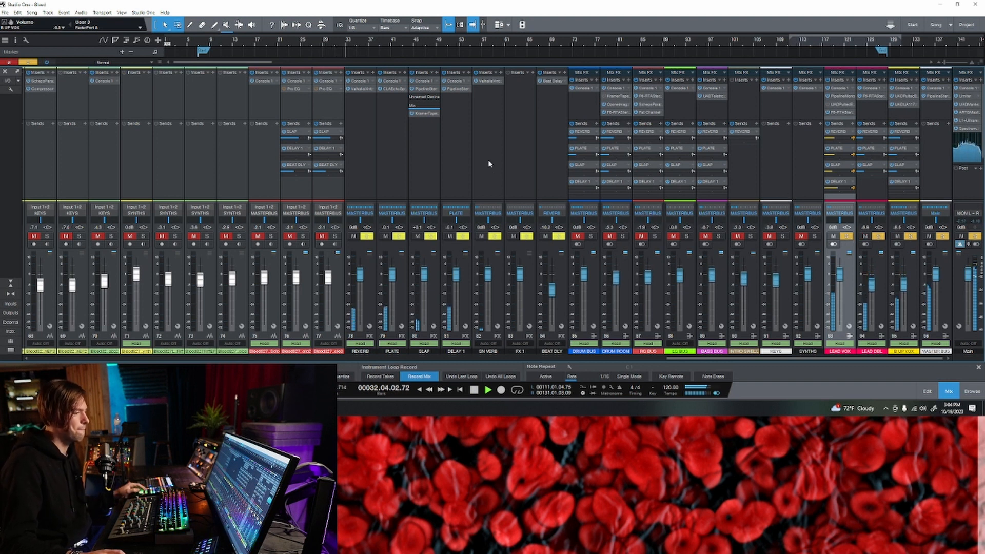
pyautogui.click(878, 236)
pyautogui.click(846, 236)
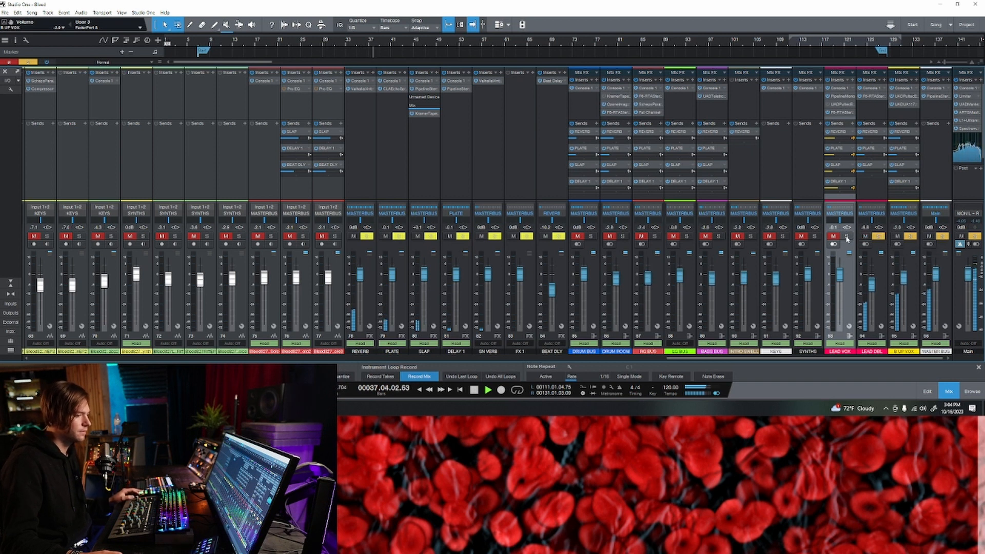
# Step: Audition the backing vocals alone by clearing the LEAD DBL and LEAD VOX solos during playback, and solo both again
pyautogui.press('F3')
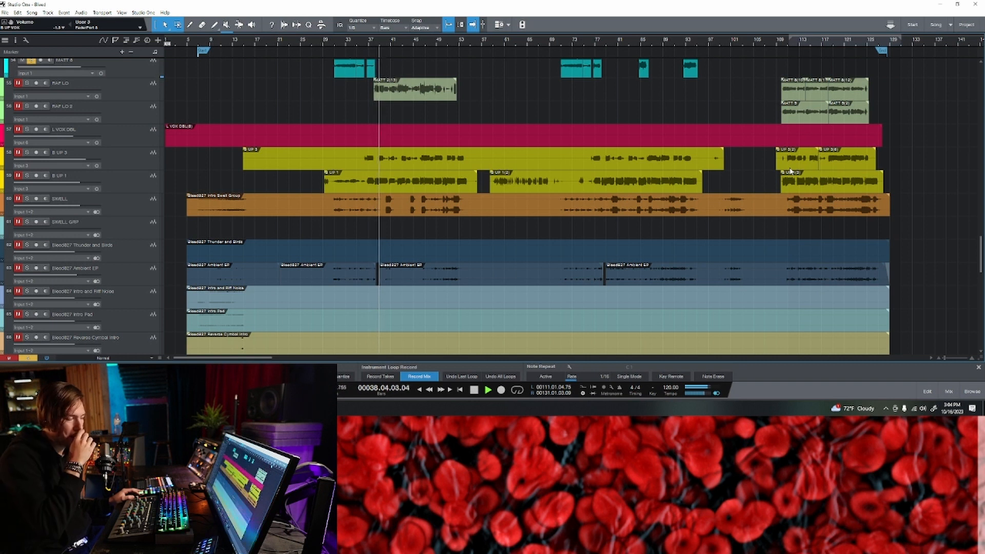
pyautogui.press('F3')
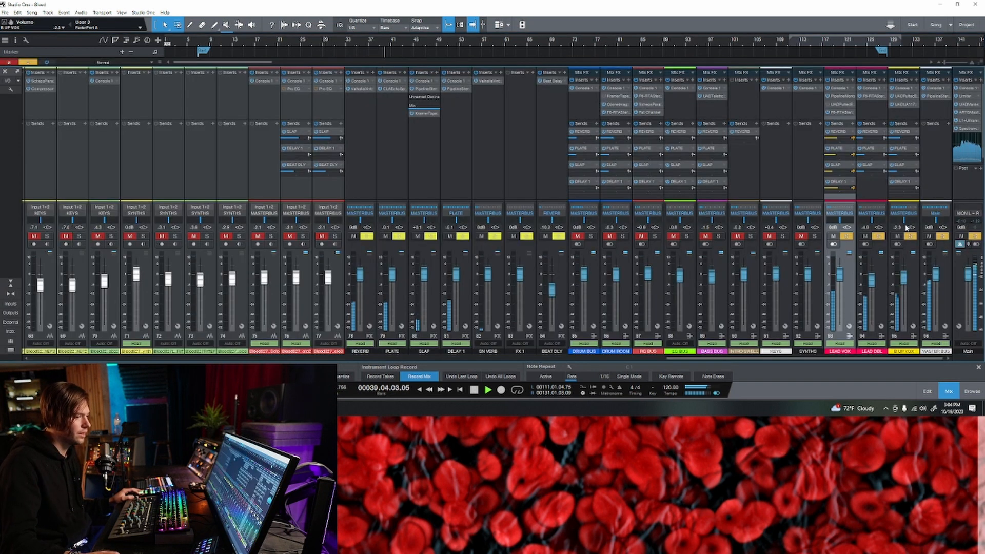
pyautogui.click(879, 237)
pyautogui.click(847, 237)
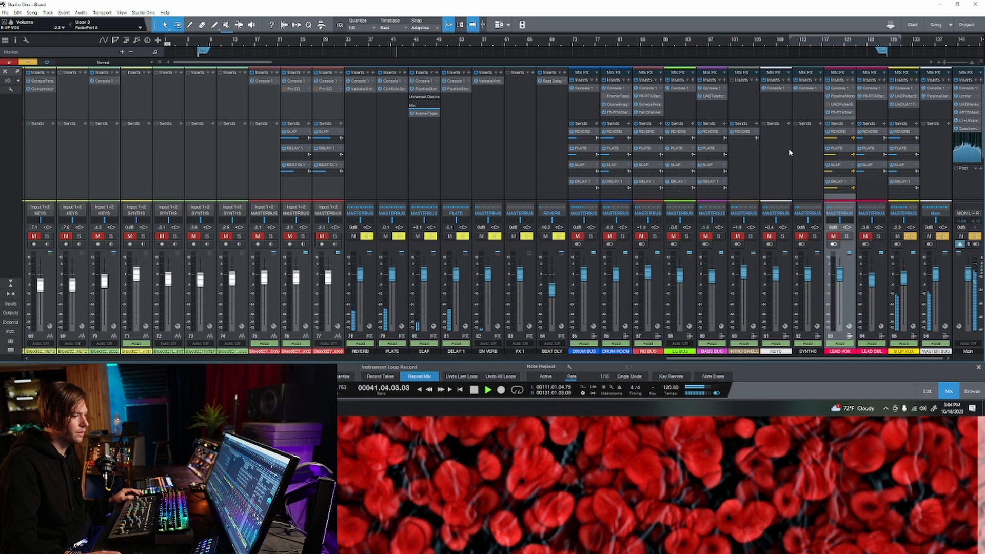
pyautogui.click(879, 237)
pyautogui.click(847, 237)
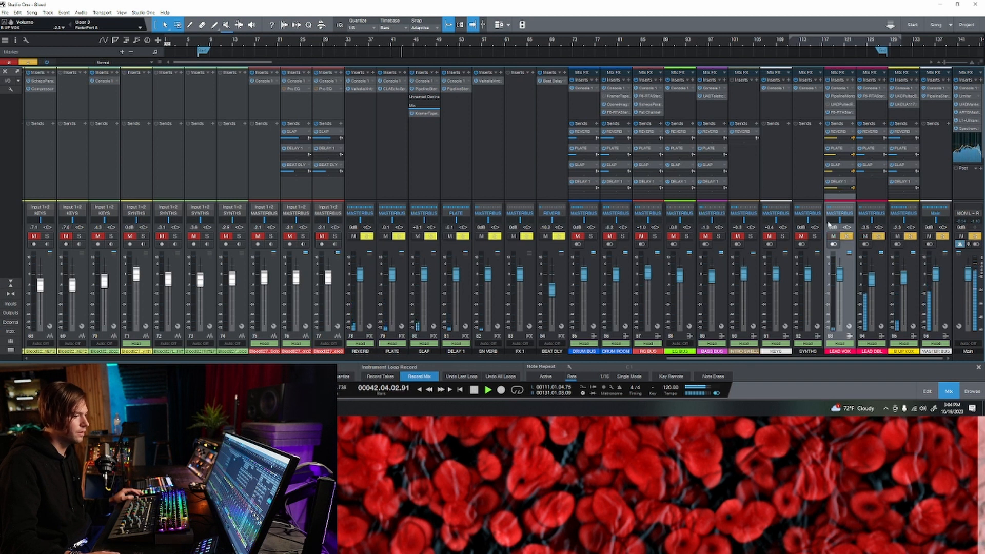
# Step: Examine the individual lead and backing vocal channels in the mixer and their tracks in the arrangement, and stop playback
pyautogui.moveTo(886, 358); pyautogui.dragTo(512, 357)
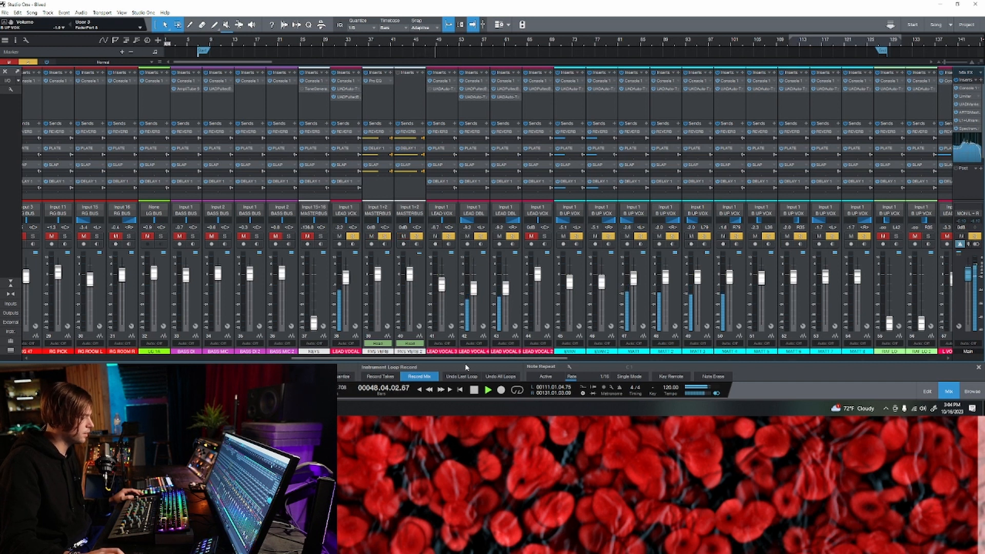
pyautogui.moveTo(561, 359); pyautogui.dragTo(564, 362)
pyautogui.press('F3')
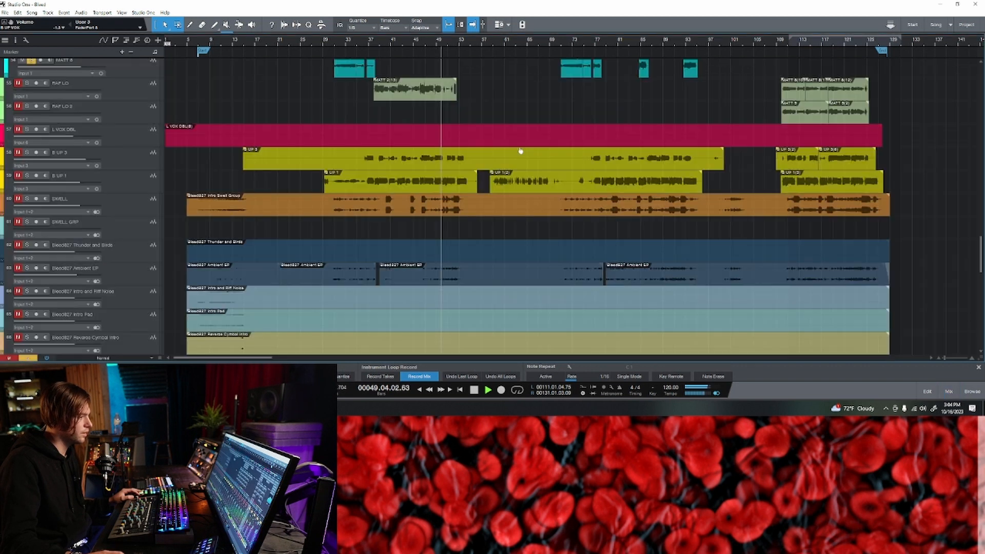
pyautogui.scroll(-1, 401, 48)
pyautogui.scroll(10, 888, 198)
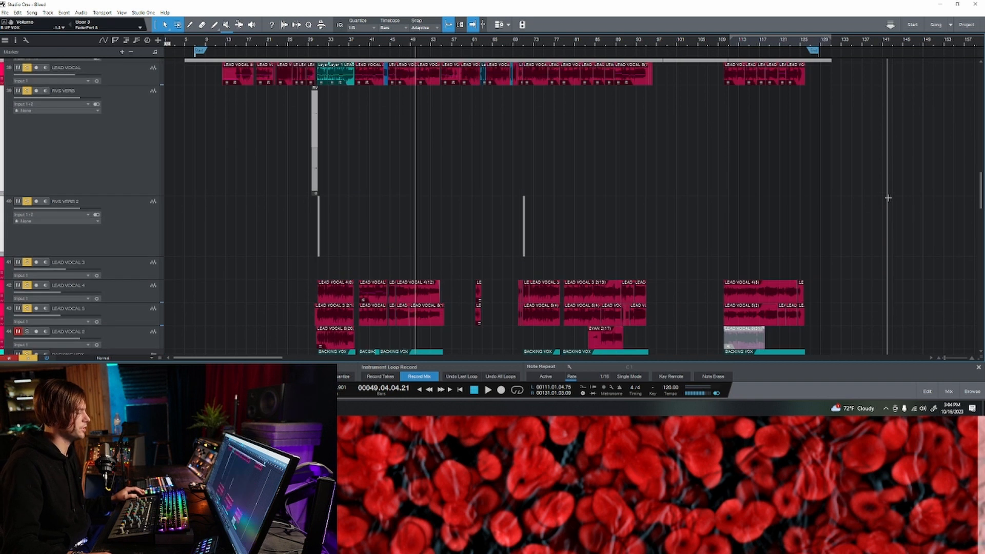
pyautogui.press('F3')
pyautogui.press('F3')
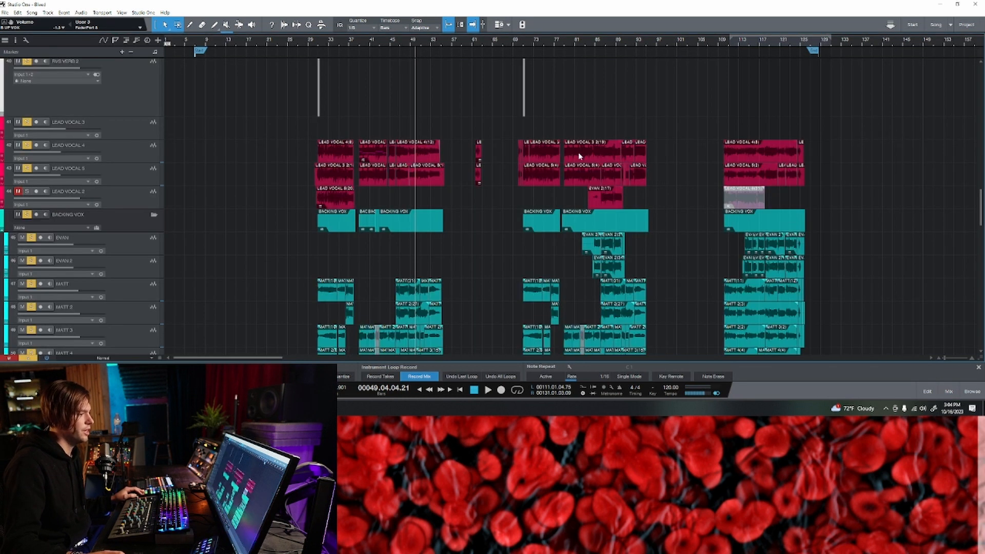
# Step: Move the playhead to bar 110, just before the final vocal section, and start playback
pyautogui.click(718, 42)
pyautogui.scroll(5, 766, 59)
pyautogui.scroll(6, 730, 44)
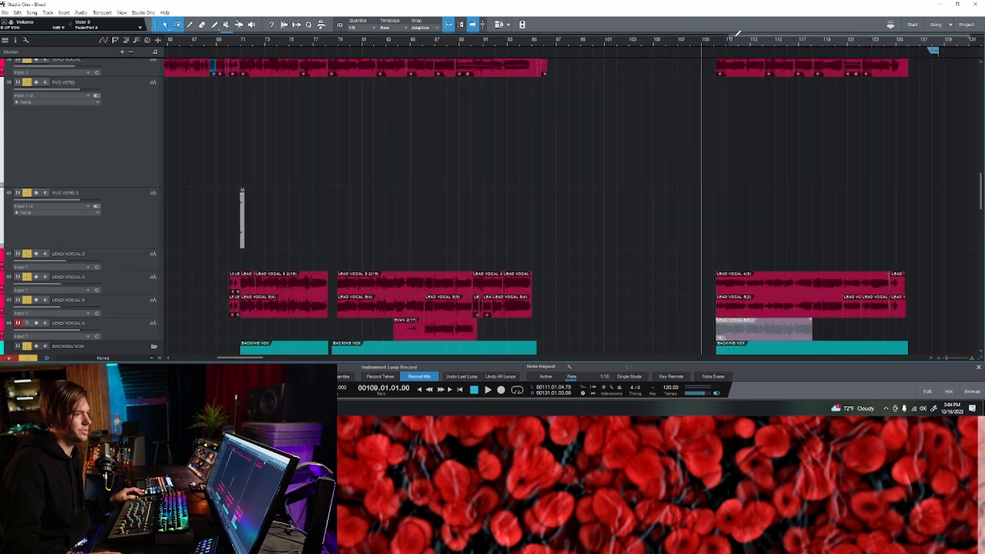
pyautogui.click(681, 43)
pyautogui.click(684, 43)
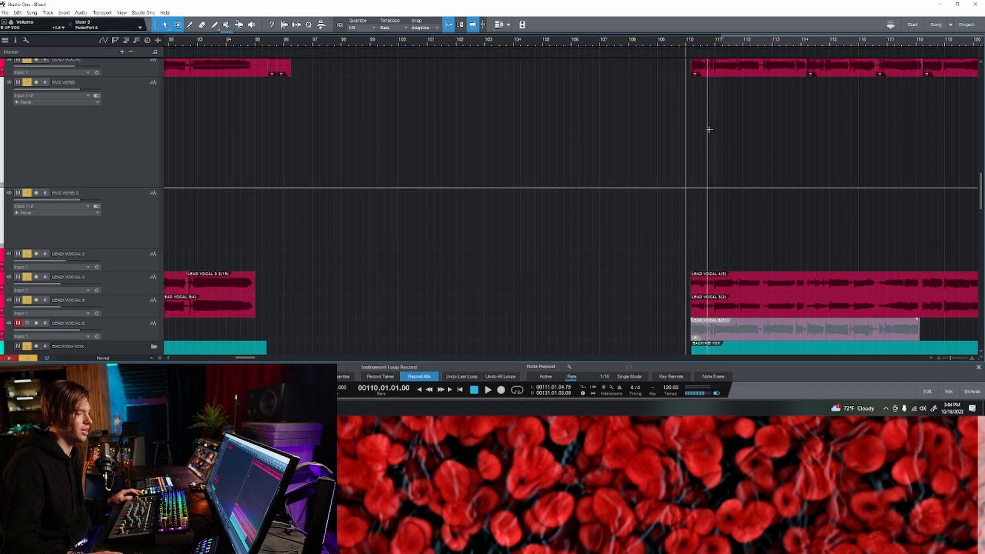
pyautogui.press('space')
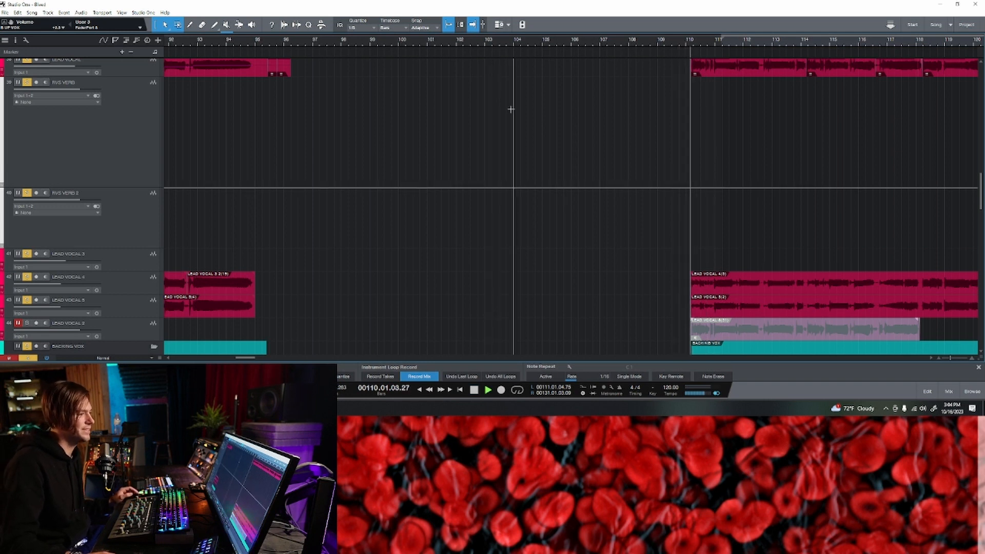
# Step: Examine the individual lead and backing vocal channels in the mixer while the section from bar 110 plays
pyautogui.scroll(-10, 511, 108)
pyautogui.press('F3')
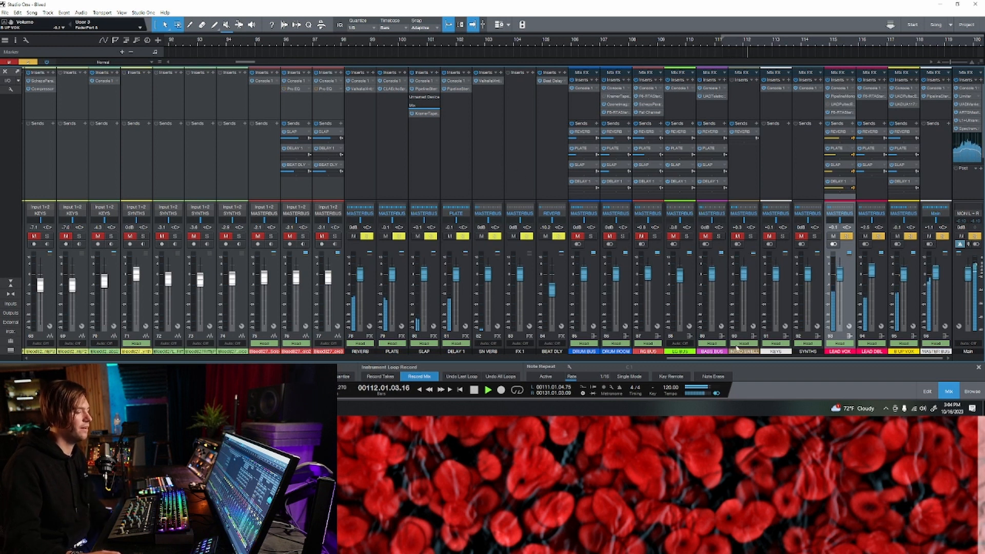
pyautogui.moveTo(742, 359); pyautogui.dragTo(370, 361)
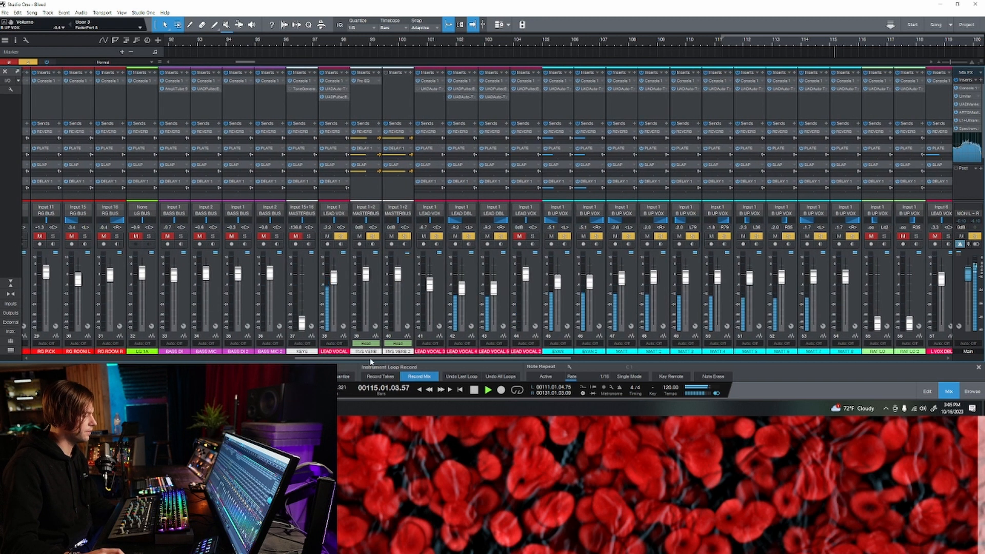
pyautogui.hscroll(3, 545, 119)
pyautogui.press('F3')
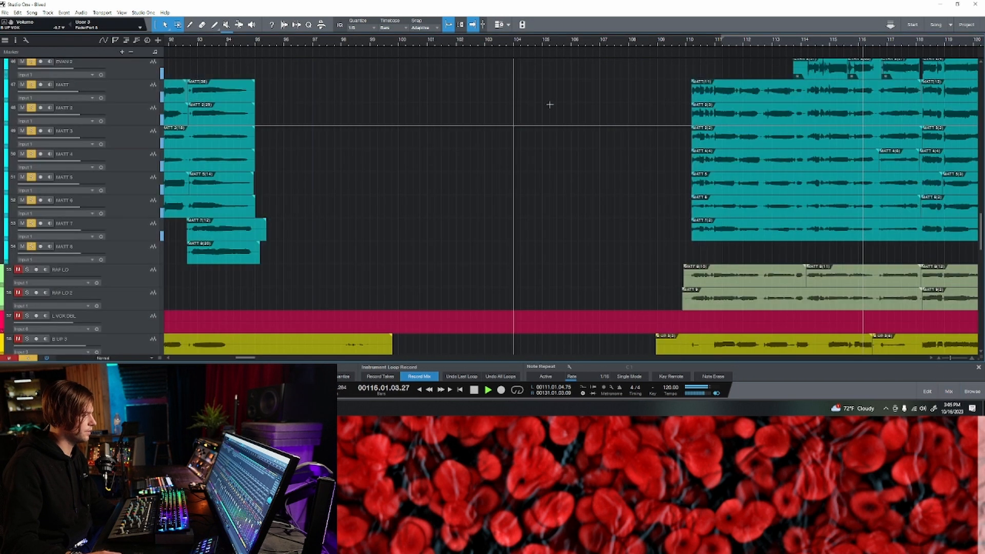
# Step: Examine the stacked backing vocal tracks and the tracks below them in the arrangement, return to the mixer and stop playback
pyautogui.scroll(-5, 591, 43)
pyautogui.scroll(1, 848, 195)
pyautogui.hotkey('alt', 'e')
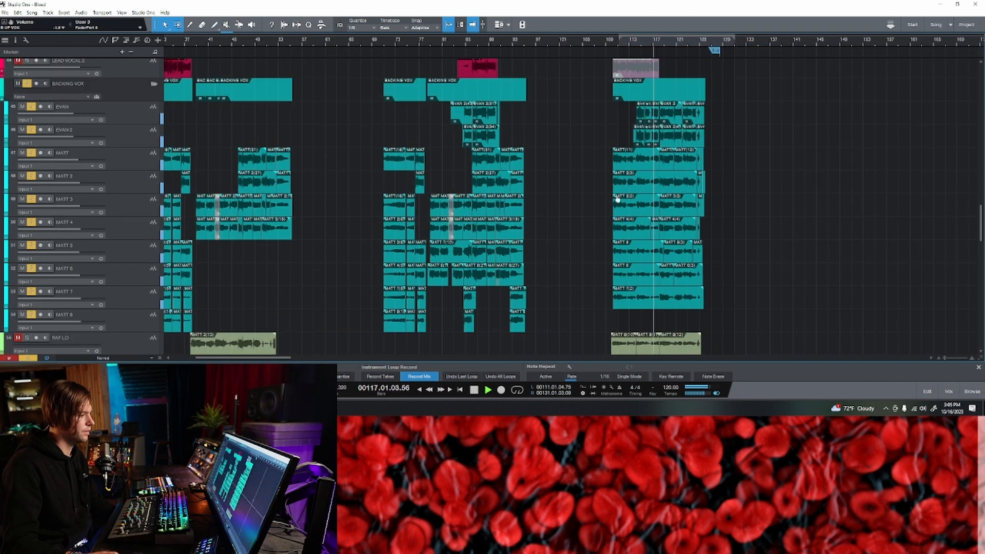
pyautogui.scroll(-1, 111, 361)
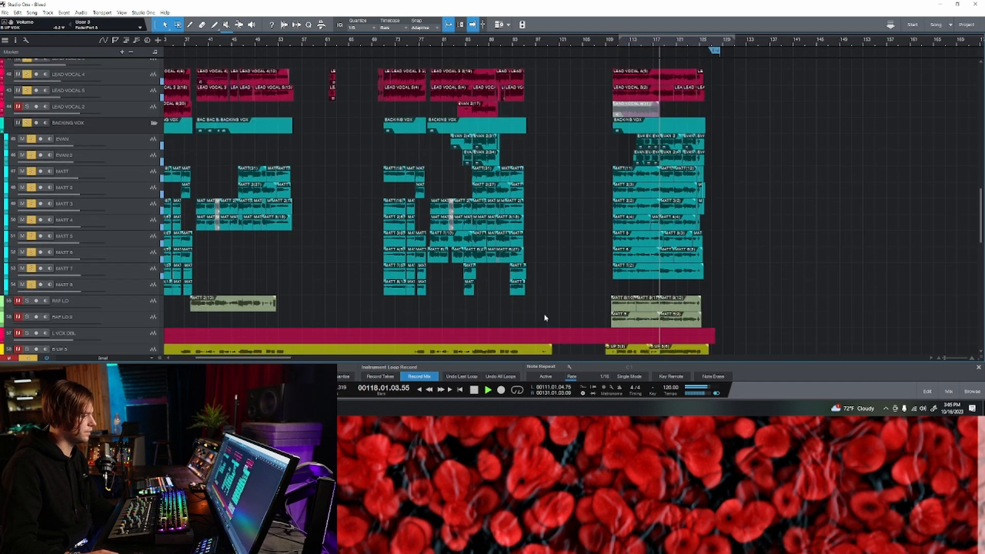
pyautogui.scroll(-6, 899, 236)
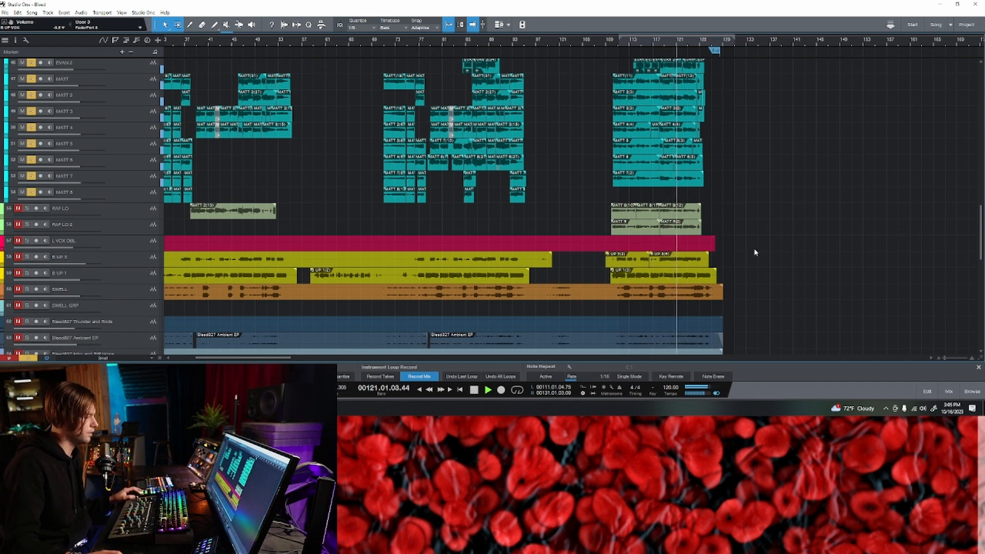
pyautogui.scroll(-4, 800, 248)
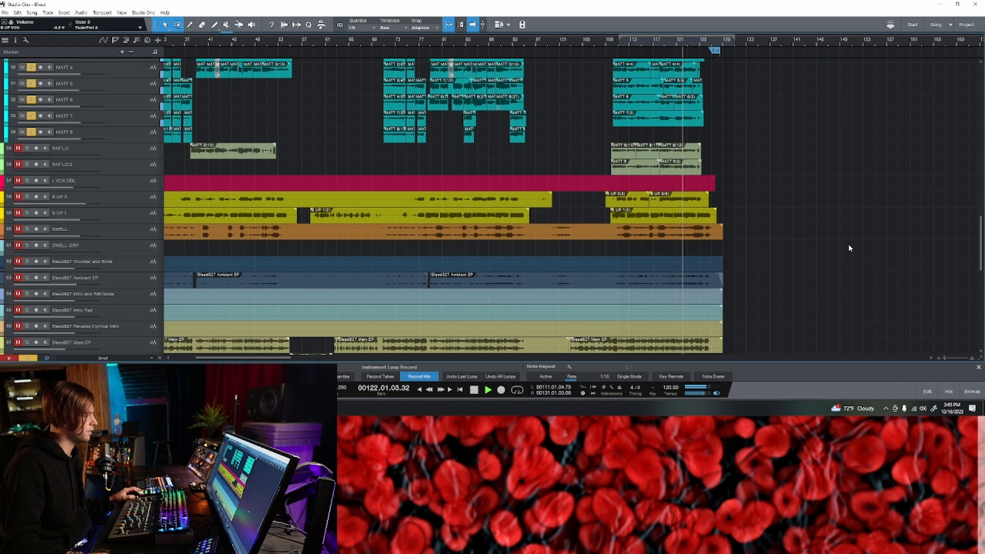
pyautogui.press('F3')
pyautogui.moveTo(743, 358); pyautogui.dragTo(823, 359)
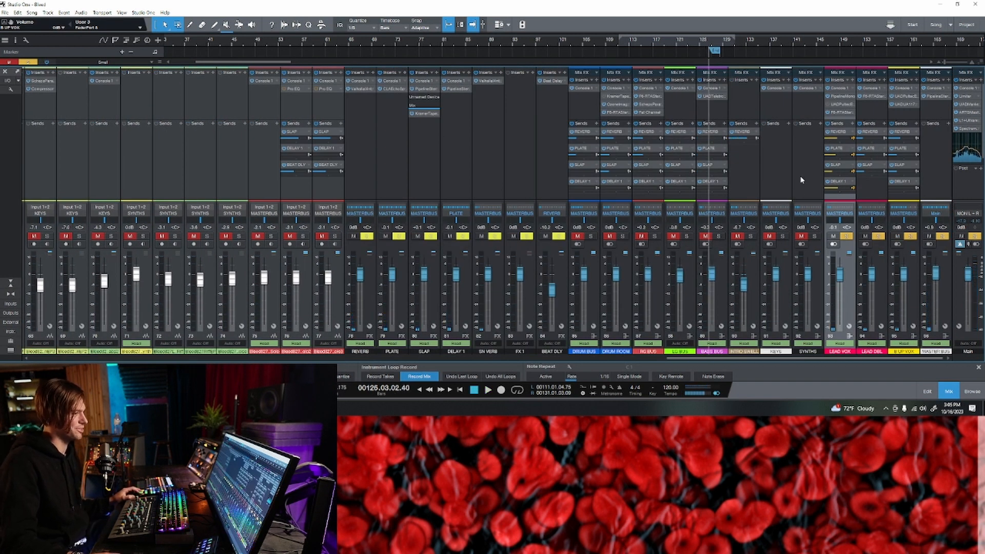
# Step: Review the vocal tracks in the arrangement and clear the LEAD VOX and LEAD DBL solos in the mixer, leaving B UP VOX soloed
pyautogui.press('F3')
pyautogui.scroll(4, 718, 134)
pyautogui.scroll(2, 642, 39)
pyautogui.scroll(2, 777, 88)
pyautogui.scroll(4, 777, 89)
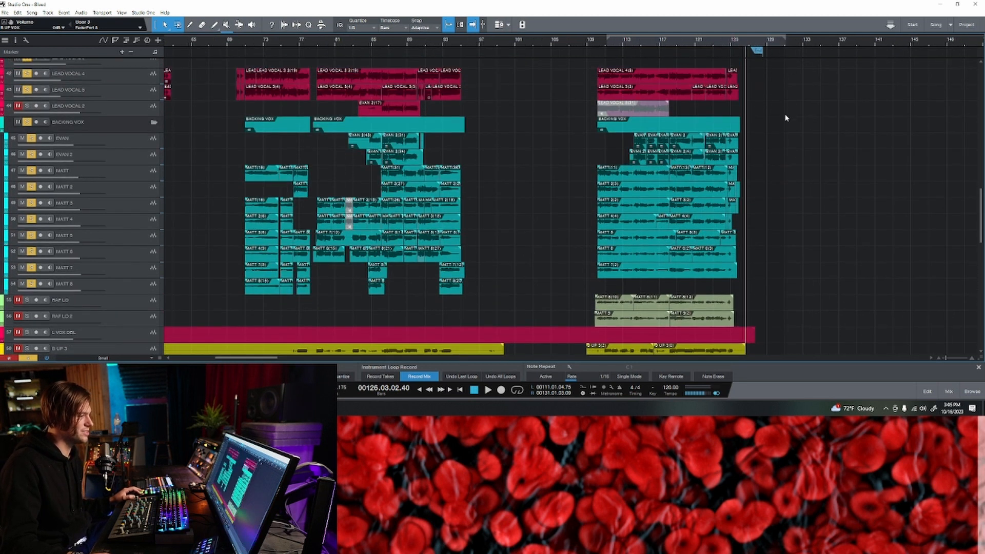
pyautogui.press('F3')
pyautogui.click(847, 237)
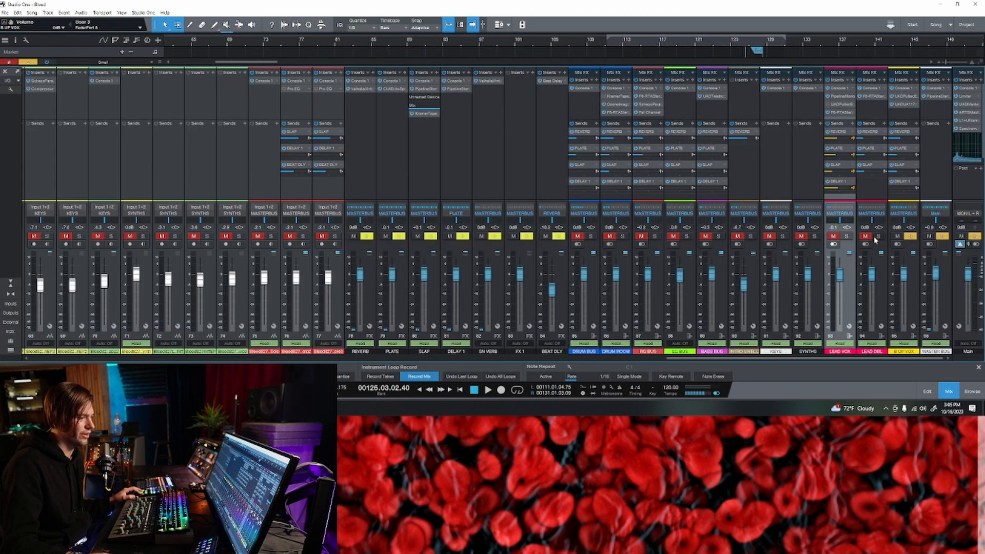
# Step: Move the playhead back to bar 110 and play the soloed backing vocals
pyautogui.press('F3')
pyautogui.scroll(3, 804, 210)
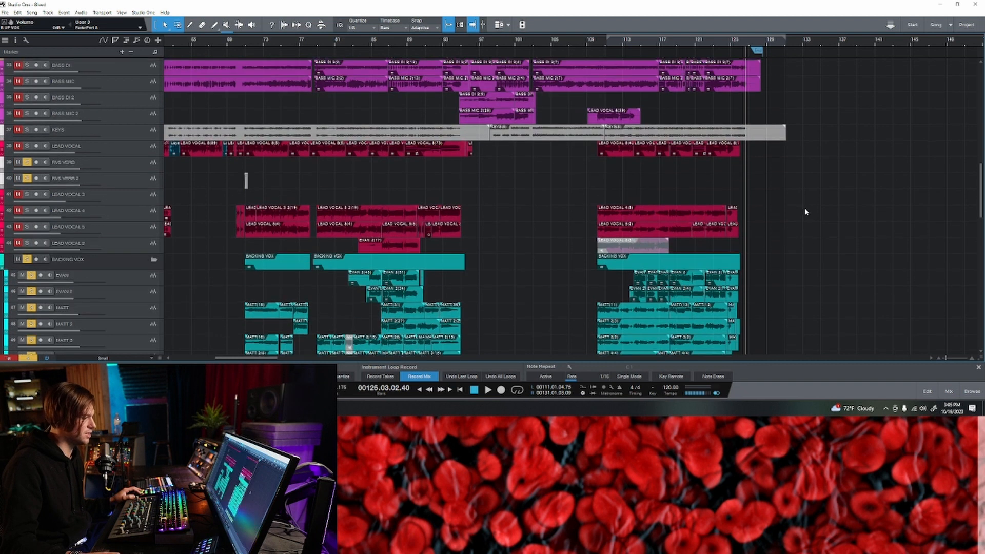
pyautogui.scroll(-1, 804, 209)
pyautogui.scroll(3, 805, 211)
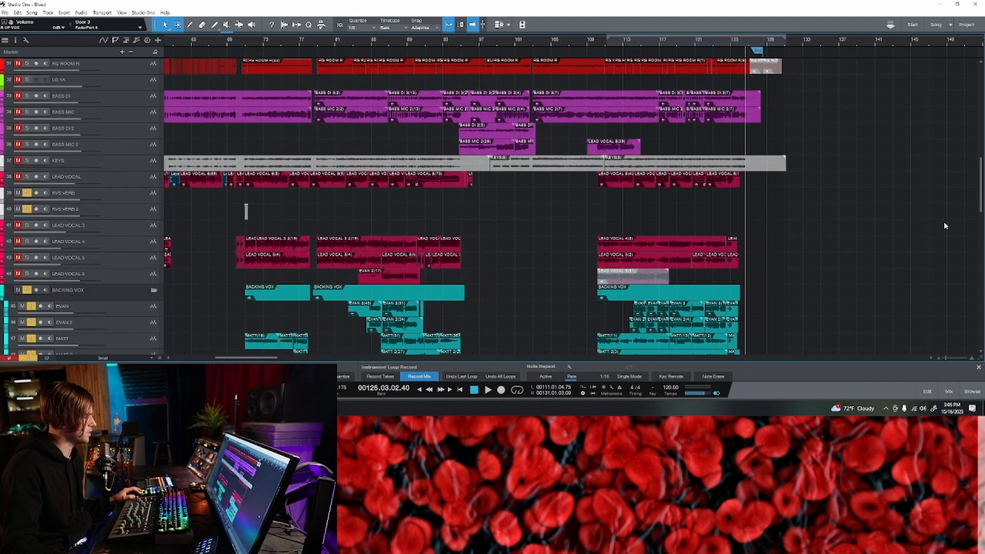
pyautogui.click(596, 41)
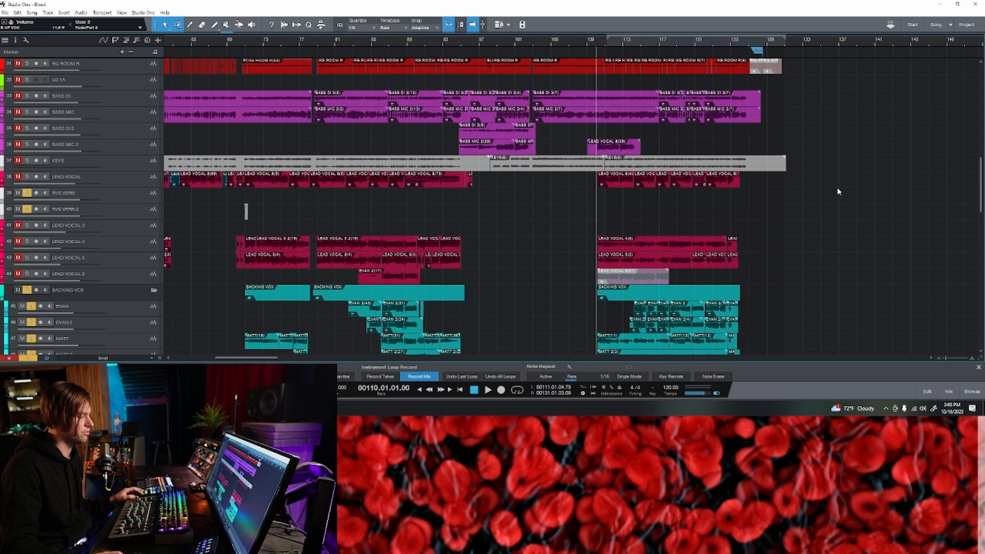
pyautogui.scroll(-10, 838, 192)
pyautogui.press('space')
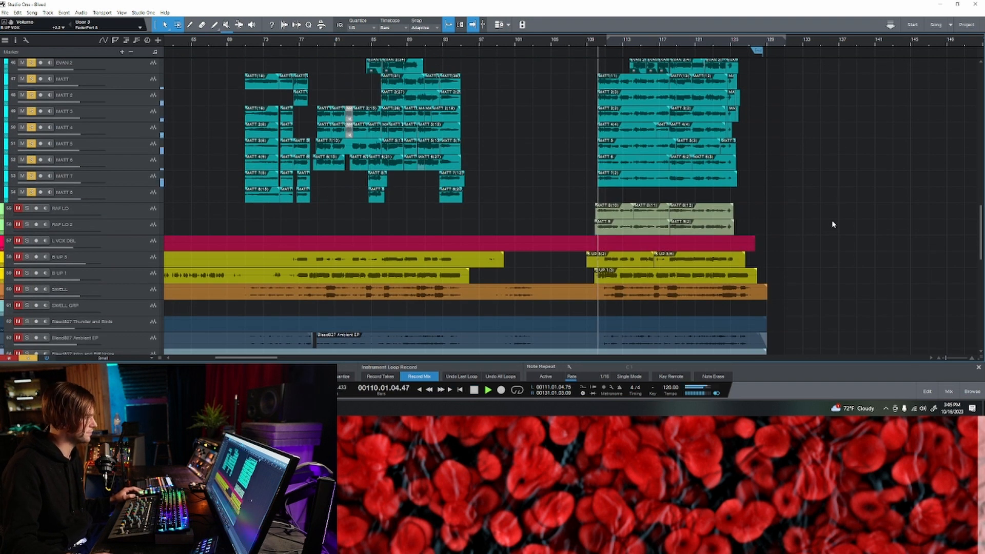
# Step: Examine the backing vocal tracks while they play, return to the mixer and stop playback
pyautogui.scroll(-1, 832, 215)
pyautogui.scroll(-3, 833, 223)
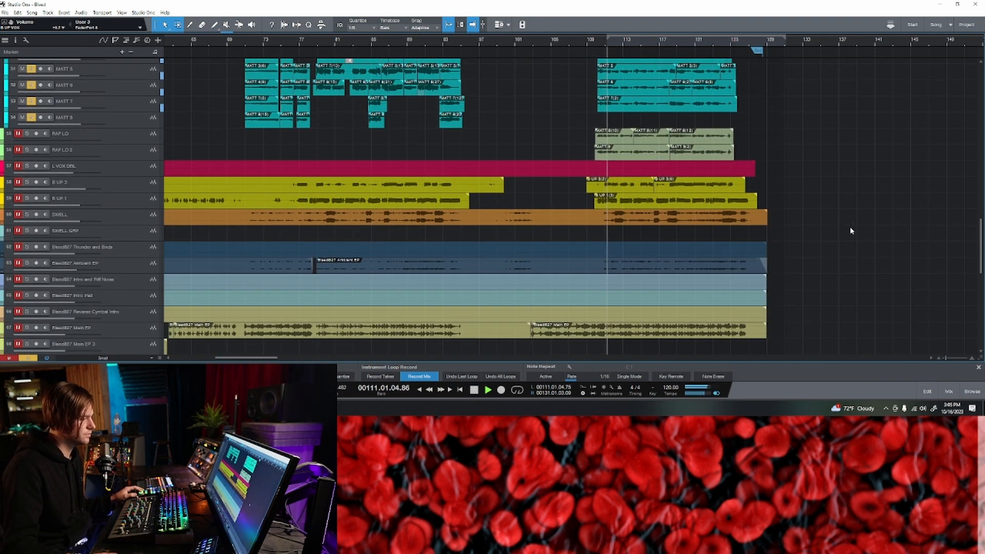
pyautogui.scroll(5, 855, 231)
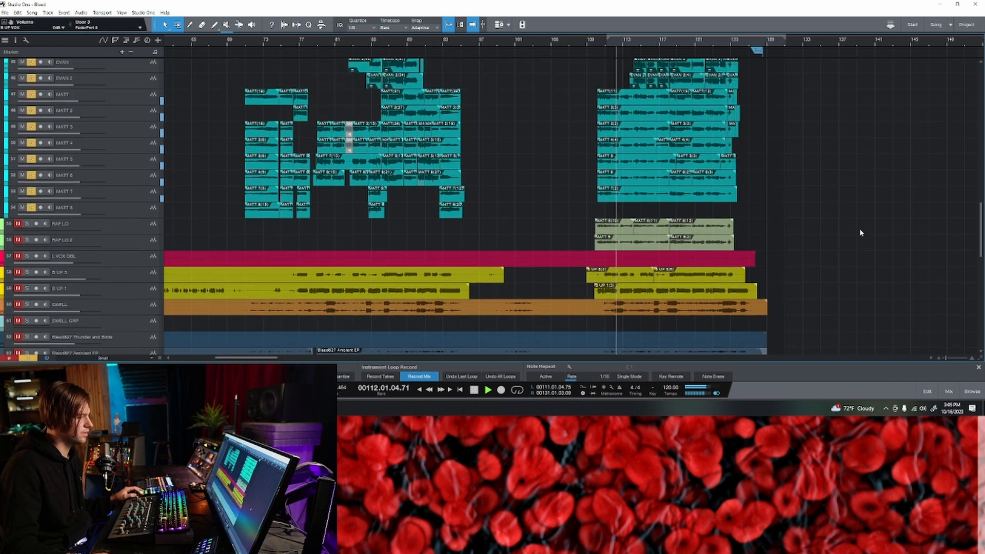
pyautogui.scroll(-3, 860, 233)
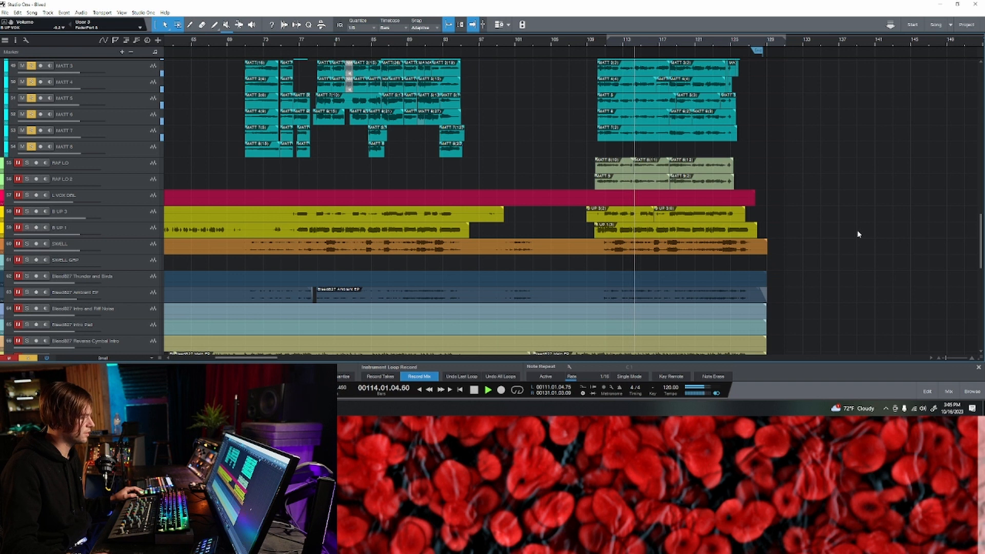
pyautogui.press('F3')
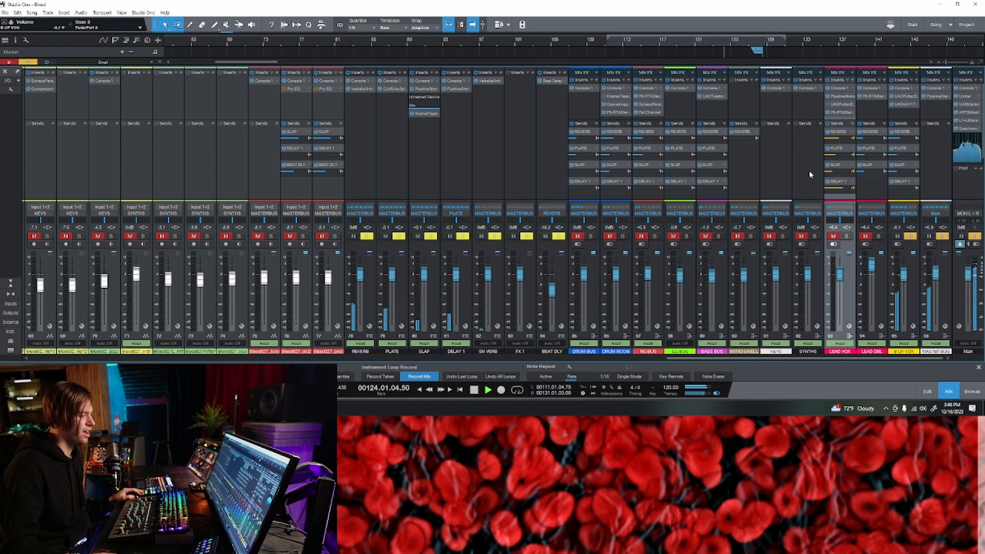
pyautogui.press('space')
# Step: Move the playhead to bar 110, beat 2, and solo LEAD DBL and LEAD VOX again in the mixer
pyautogui.scroll(4, 601, 41)
pyautogui.click(596, 44)
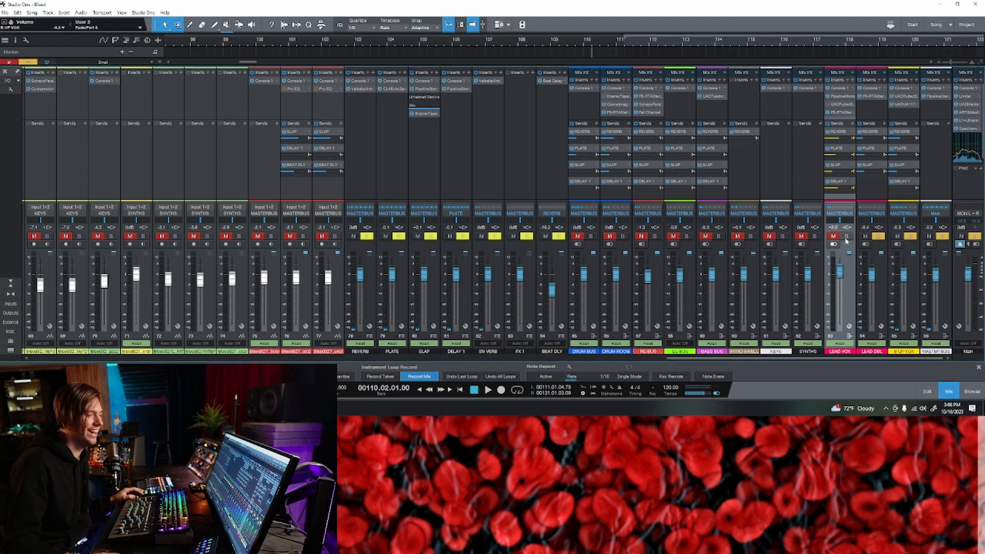
pyautogui.press('F3')
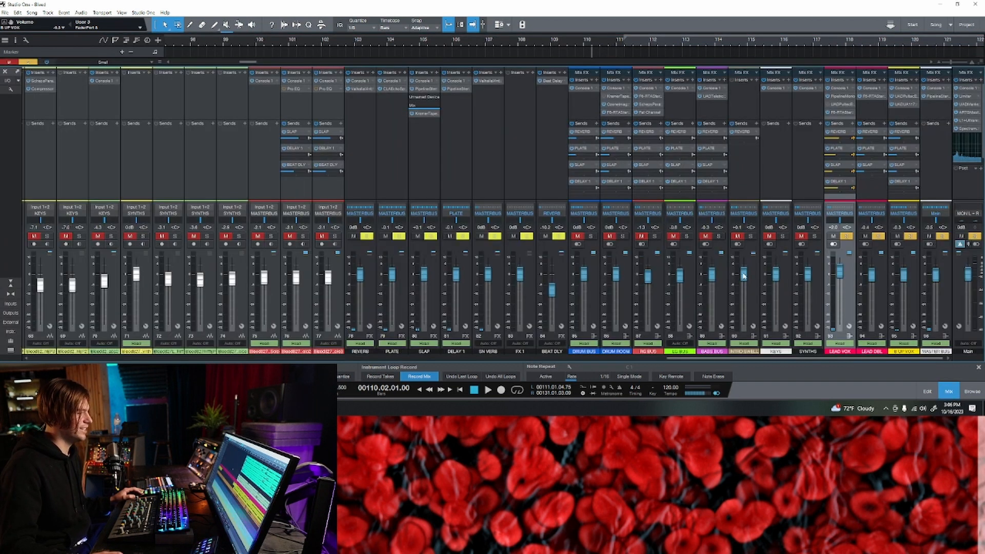
# Step: Select the B UP VOX channel and display its Console 1 equalizer and compressor settings
pyautogui.click(910, 116)
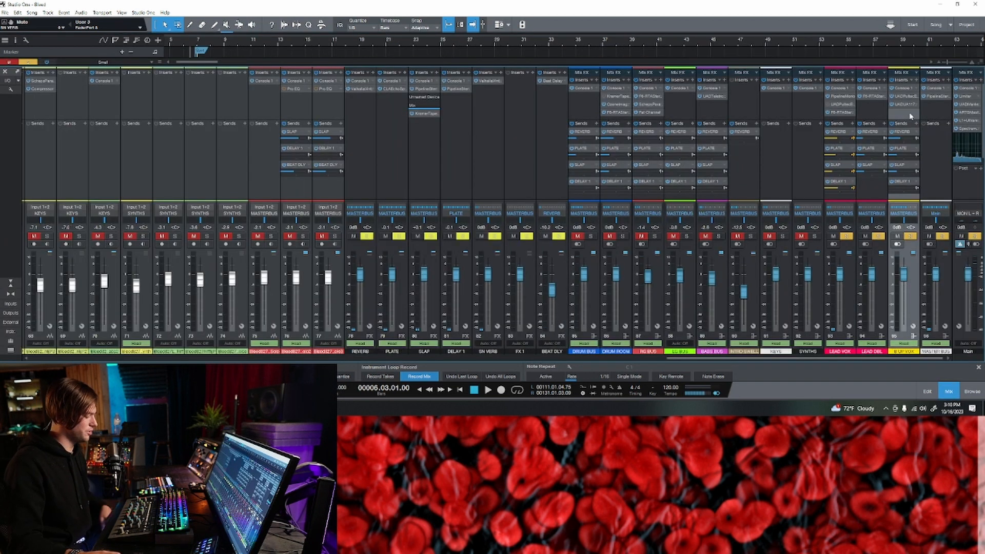
pyautogui.hotkey('ctrl', 'shift', 'c')
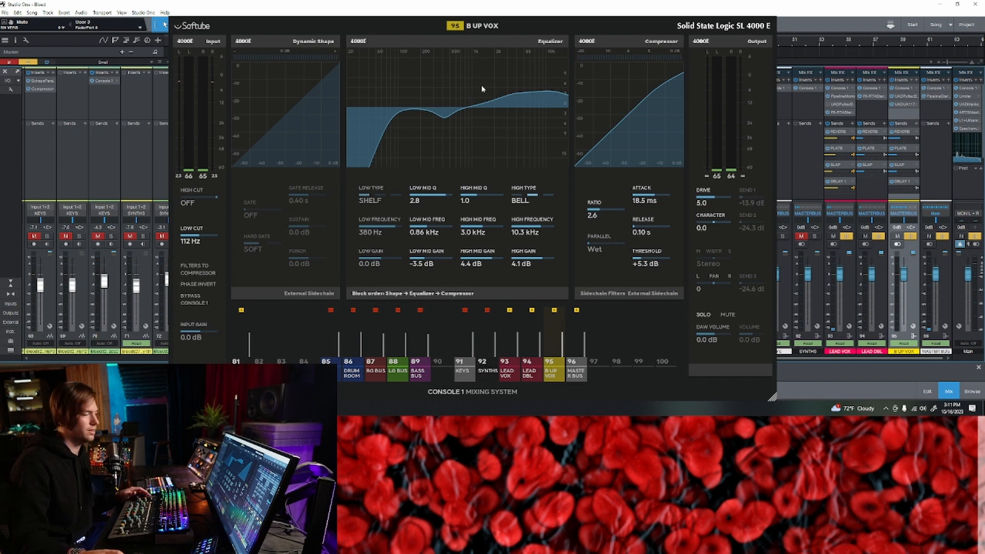
pyautogui.hotkey('ctrl', 'shift', 'c')
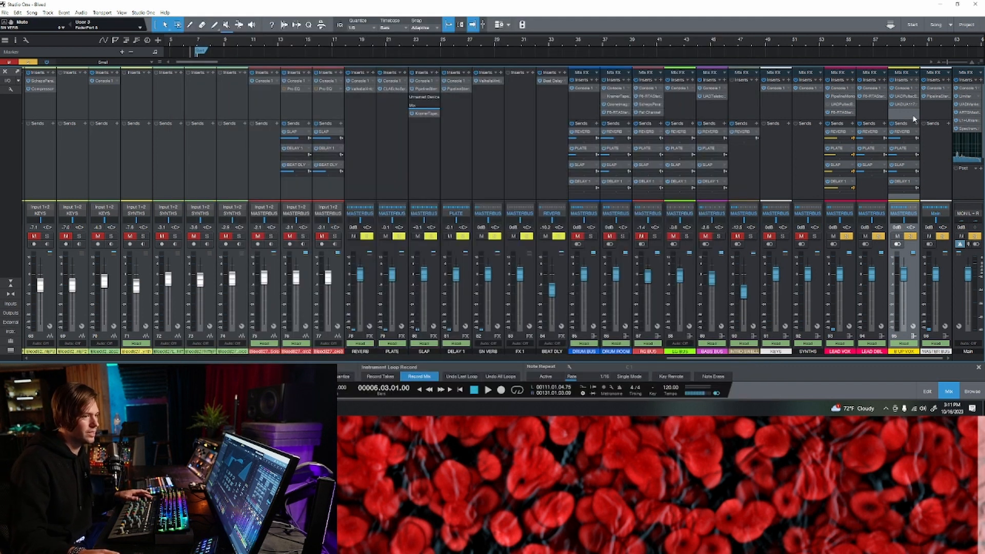
pyautogui.hotkey('ctrl', 'shift', 'c')
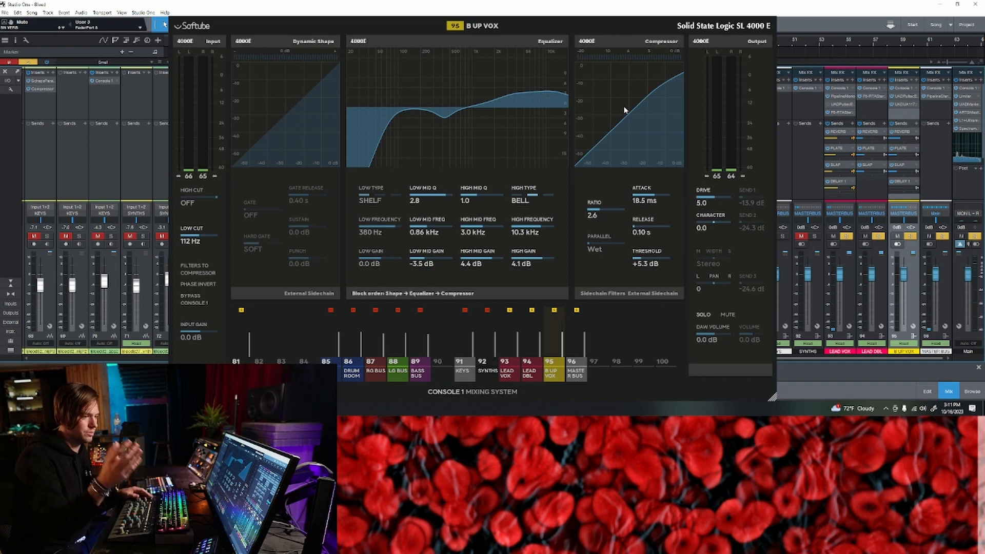
# Step: Leave the Console 1 display and inspect the UAD 1176LN and Pultec EQP-1A settings on the B UP VOX channel
pyautogui.press('Escape')
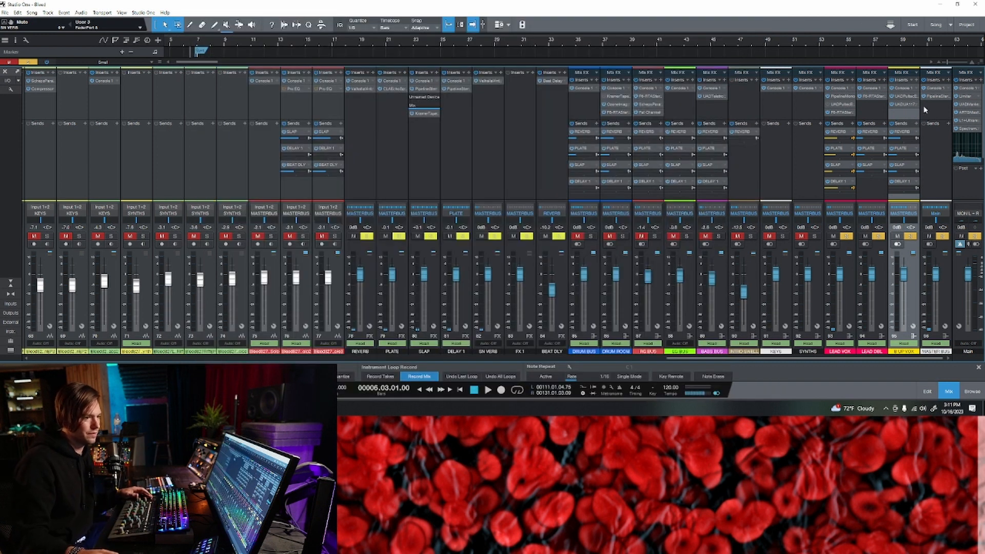
pyautogui.click(904, 104)
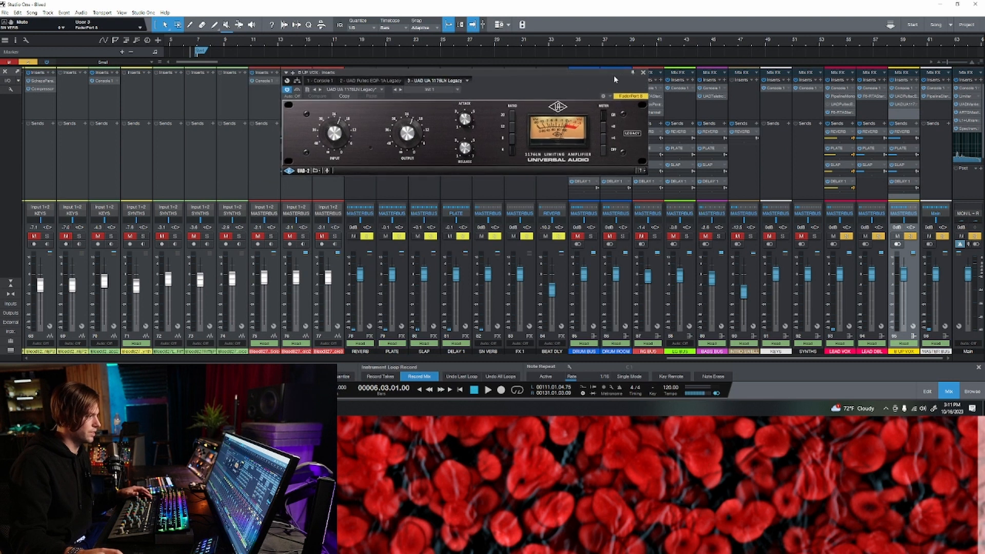
pyautogui.click(371, 81)
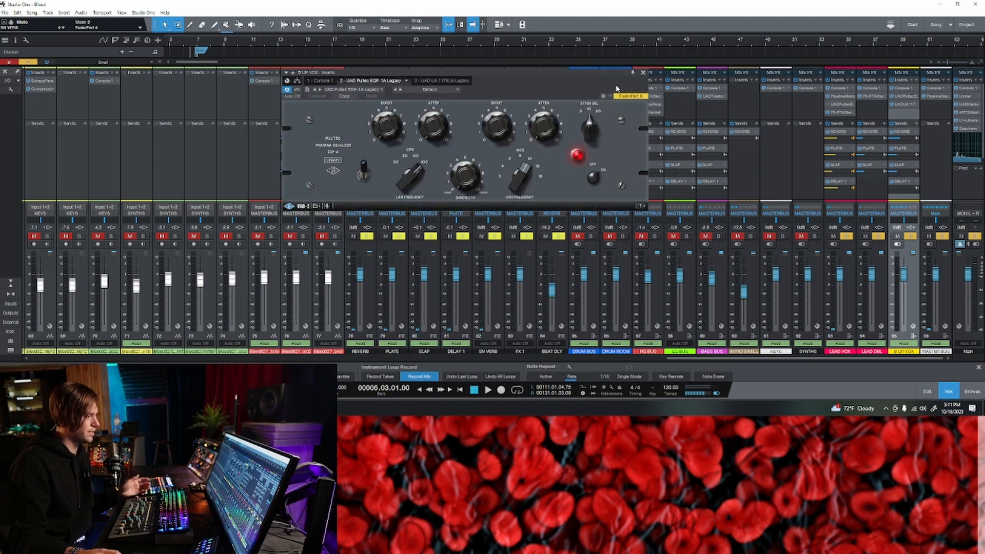
pyautogui.click(643, 73)
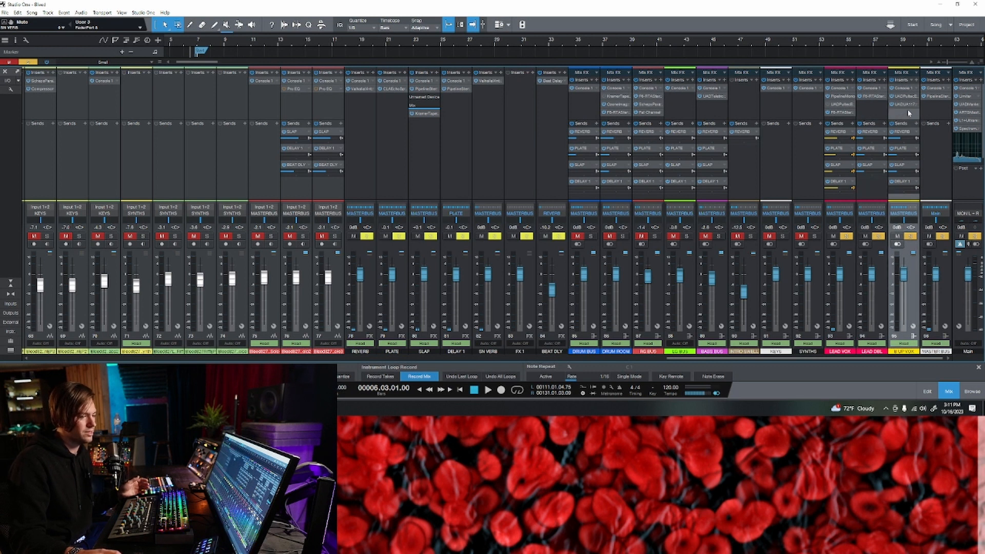
# Step: Select the Main channel and view its Console 1 and Limiter inserts
pyautogui.click(971, 98)
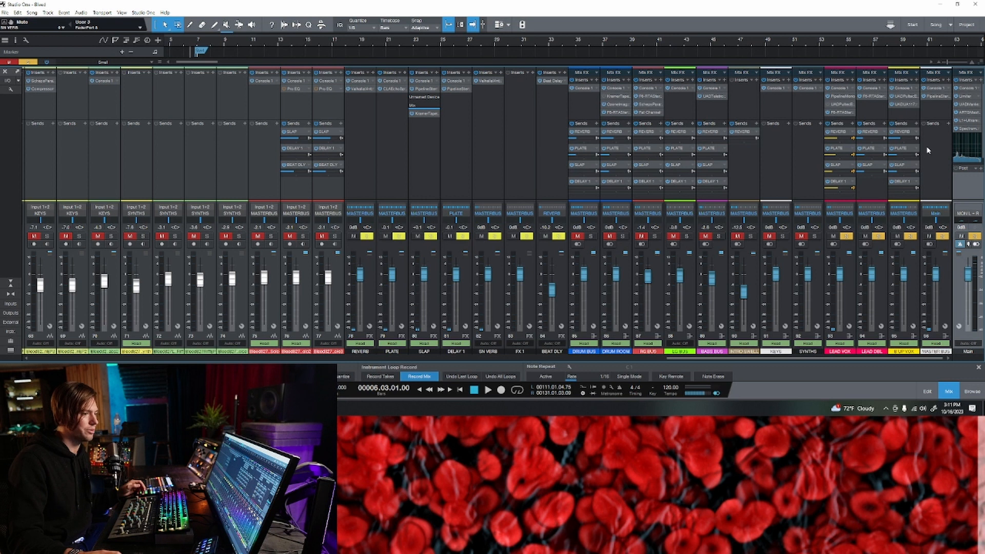
pyautogui.click(967, 88)
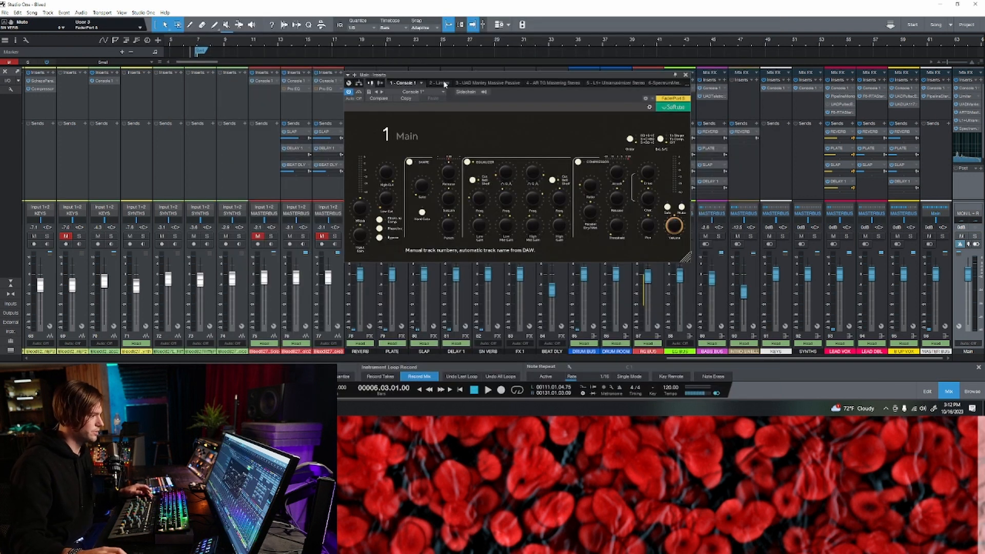
pyautogui.click(444, 83)
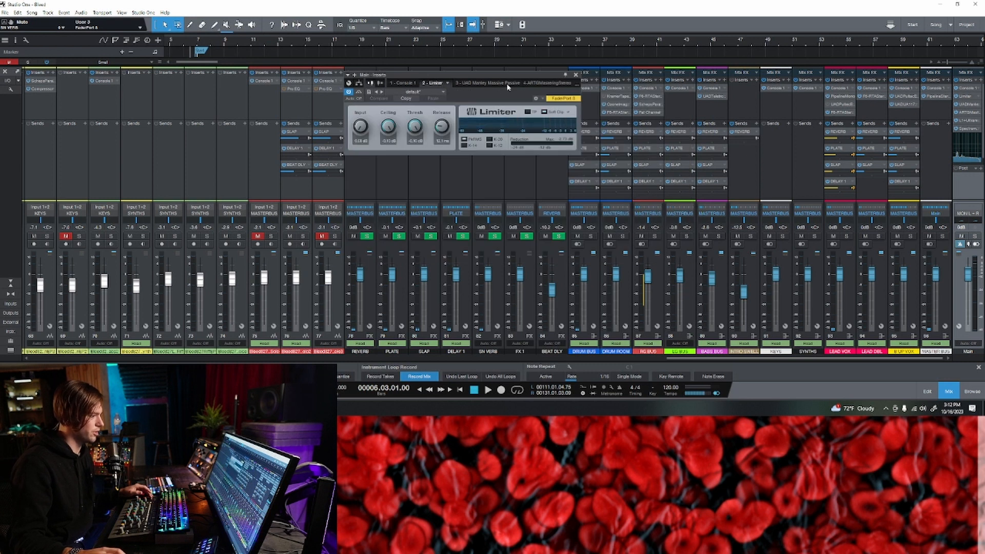
# Step: Examine the UAD Manley Massive Passive equalizer settings on the Main channel, repositioning the plug-in window over the mixer
pyautogui.moveTo(502, 78); pyautogui.dragTo(539, 74)
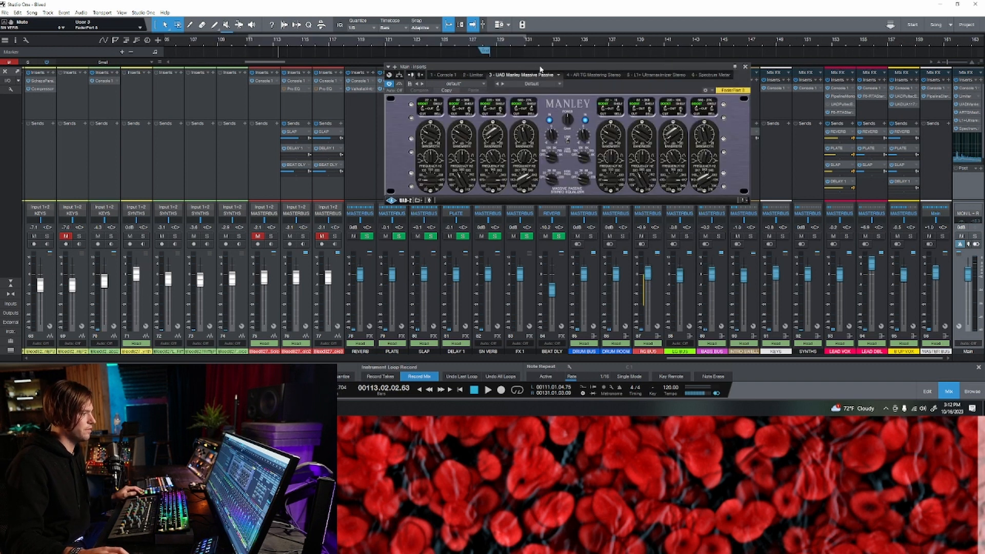
pyautogui.moveTo(540, 67); pyautogui.dragTo(506, 75)
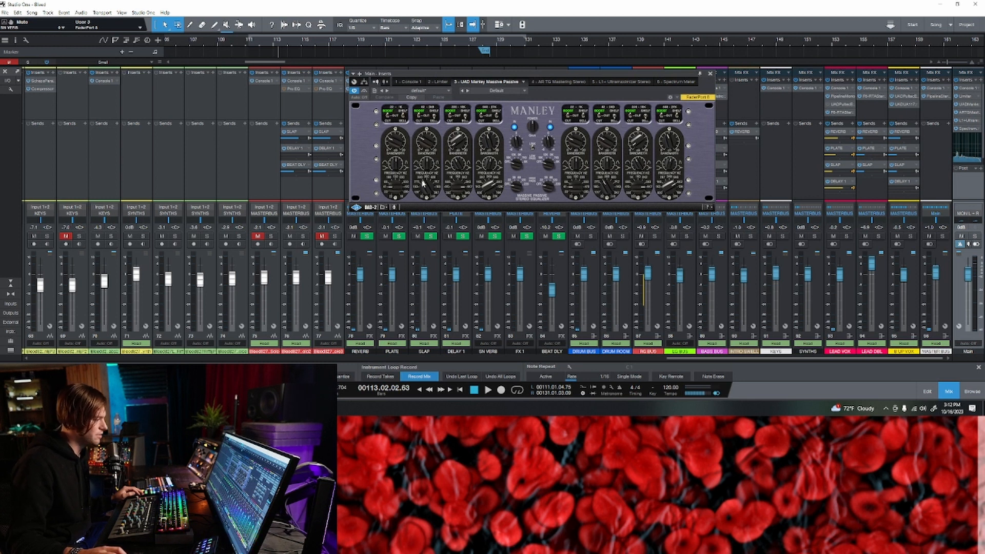
pyautogui.moveTo(533, 79); pyautogui.dragTo(497, 81)
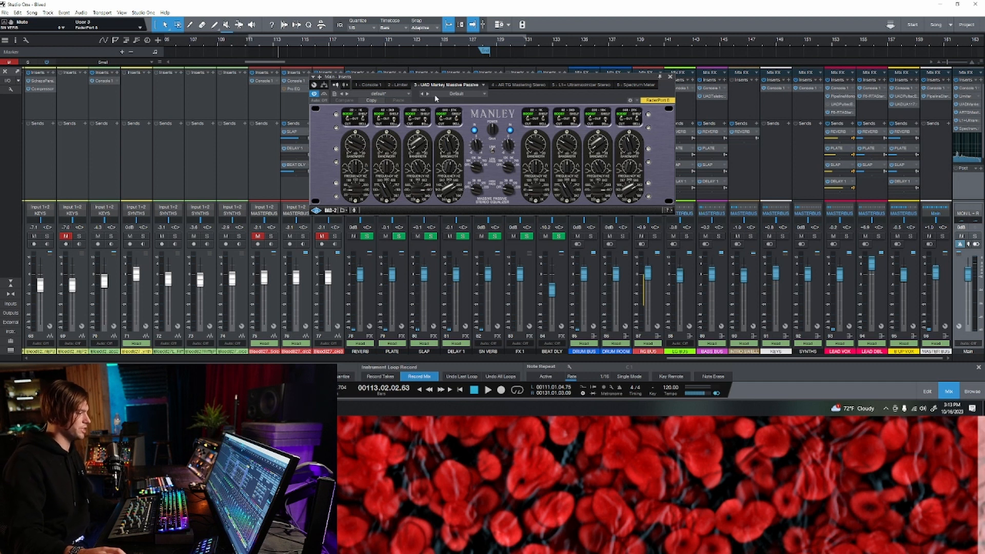
pyautogui.click(397, 85)
pyautogui.click(497, 85)
pyautogui.click(447, 85)
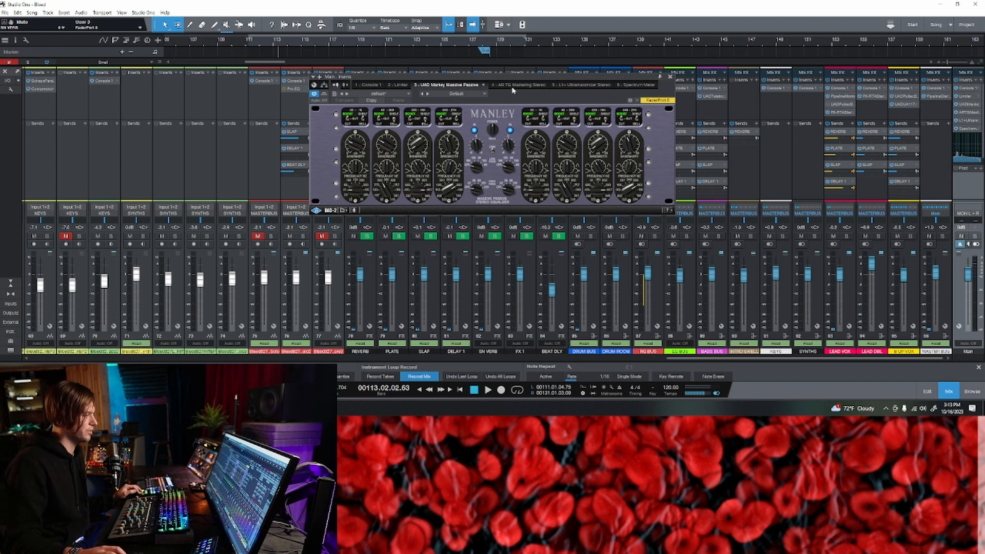
pyautogui.moveTo(504, 80); pyautogui.dragTo(502, 89)
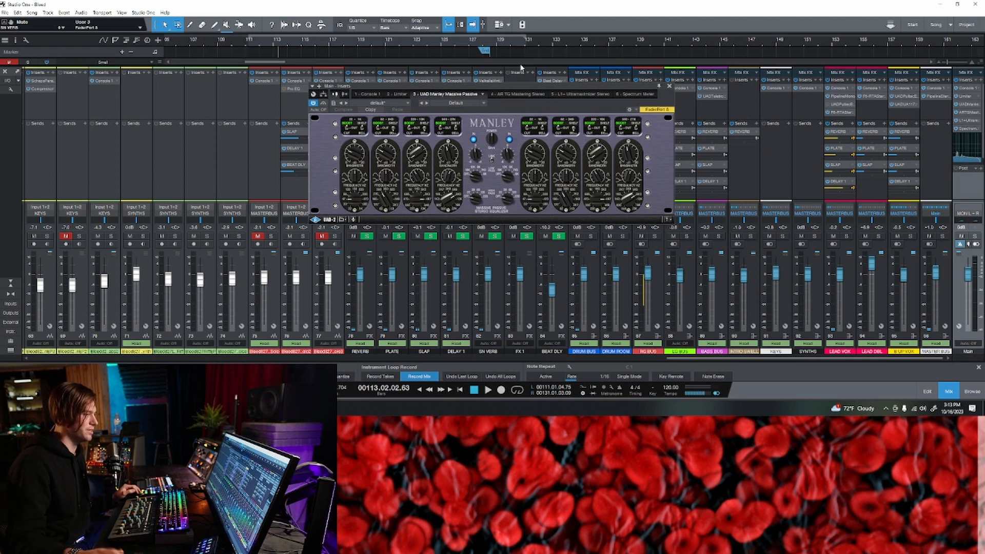
# Step: Review the AR TG Mastering Stereo and L1+ Ultramaximizer Stereo settings on the Main channel
pyautogui.click(526, 96)
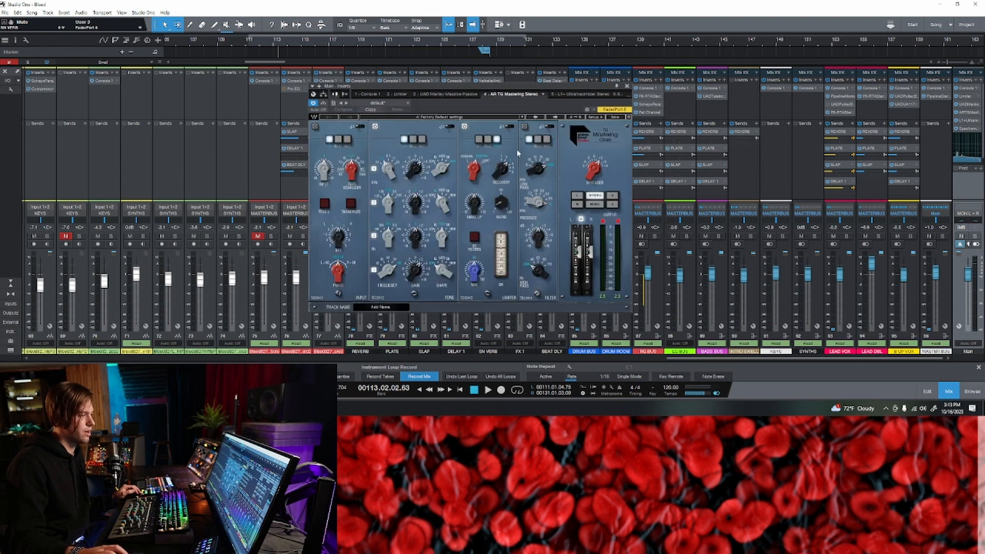
pyautogui.moveTo(514, 89); pyautogui.dragTo(537, 79)
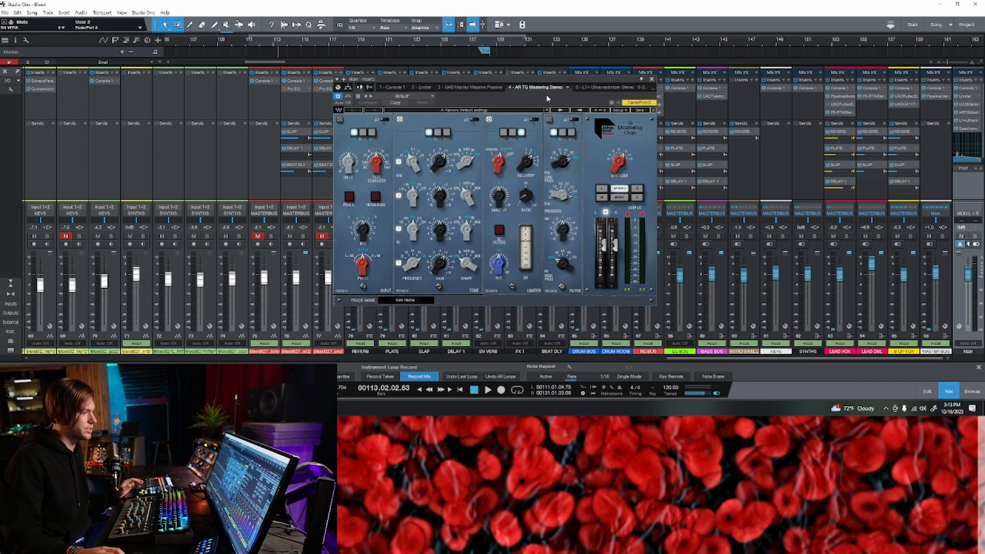
pyautogui.click(588, 85)
pyautogui.moveTo(587, 82)
pyautogui.mouseDown()
pyautogui.moveTo(594, 76)
pyautogui.moveTo(591, 85)
pyautogui.mouseUp()
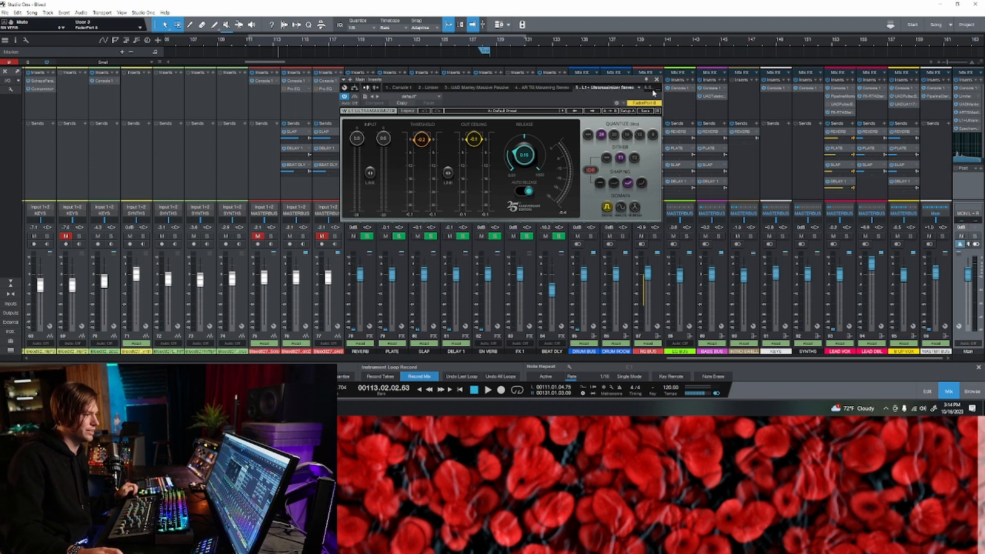
# Step: Display the Spectrum Meter on the Main channel and reposition its window over the mixer
pyautogui.click(650, 89)
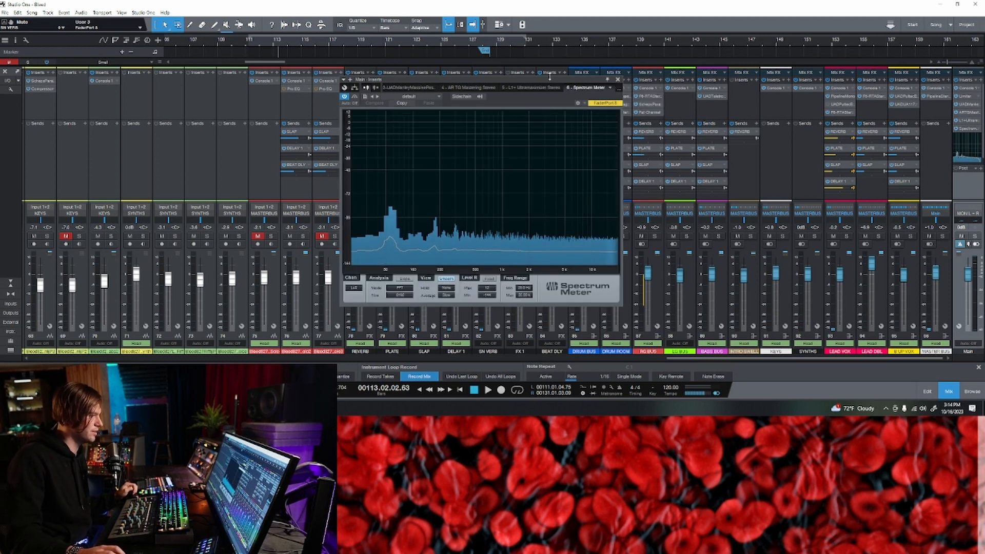
pyautogui.moveTo(550, 82); pyautogui.dragTo(561, 77)
pyautogui.moveTo(584, 127); pyautogui.dragTo(400, 209)
pyautogui.moveTo(598, 84); pyautogui.dragTo(625, 92)
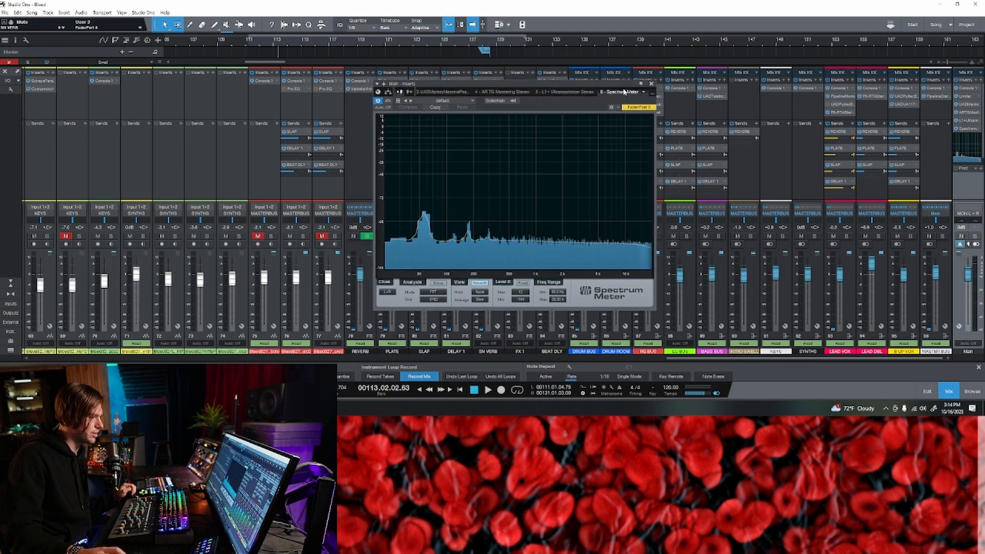